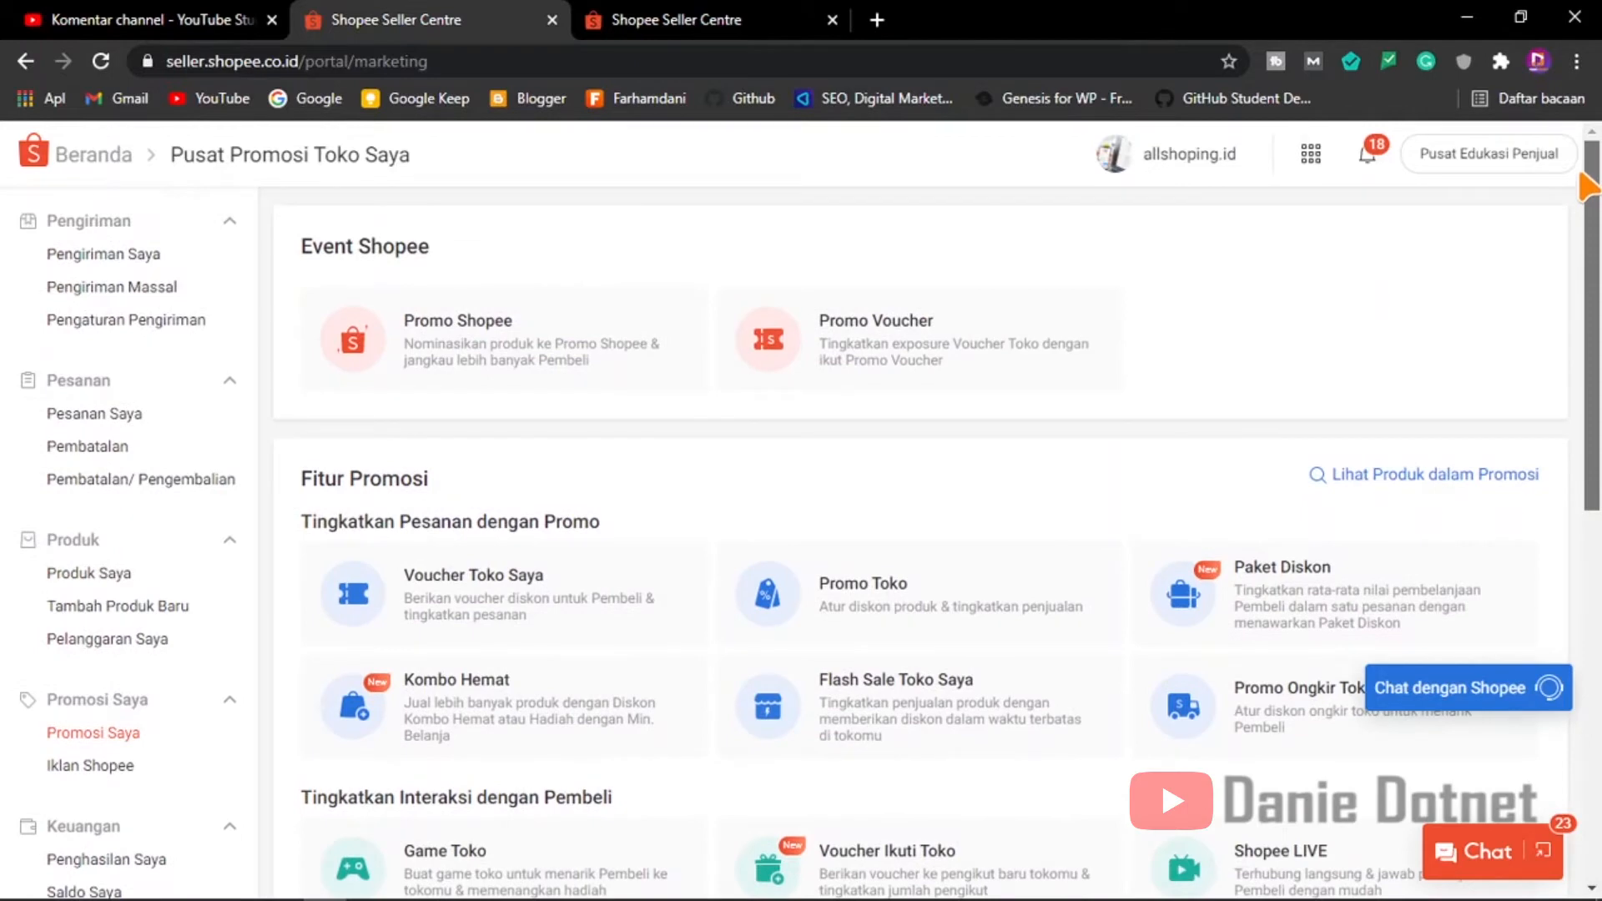
Step: Open Game Toko from the buyer-interaction section of the shop promotion centre, keeping only one Game Toko page open
left_click_drag(1590, 185, 1596, 338)
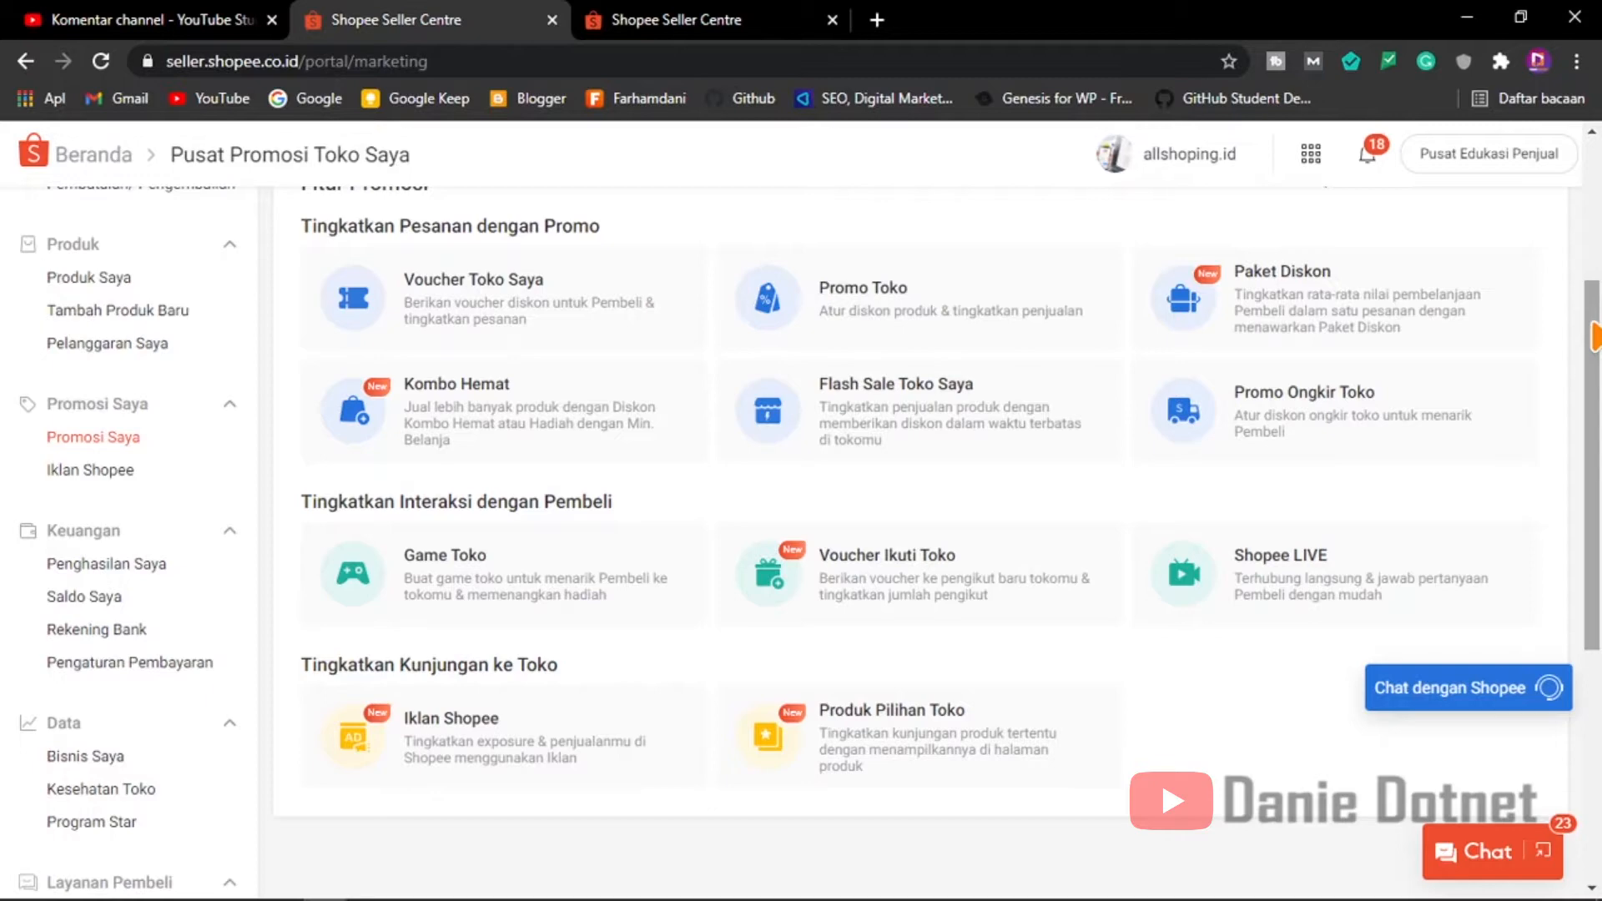
left_click_drag(1594, 338, 1568, 177)
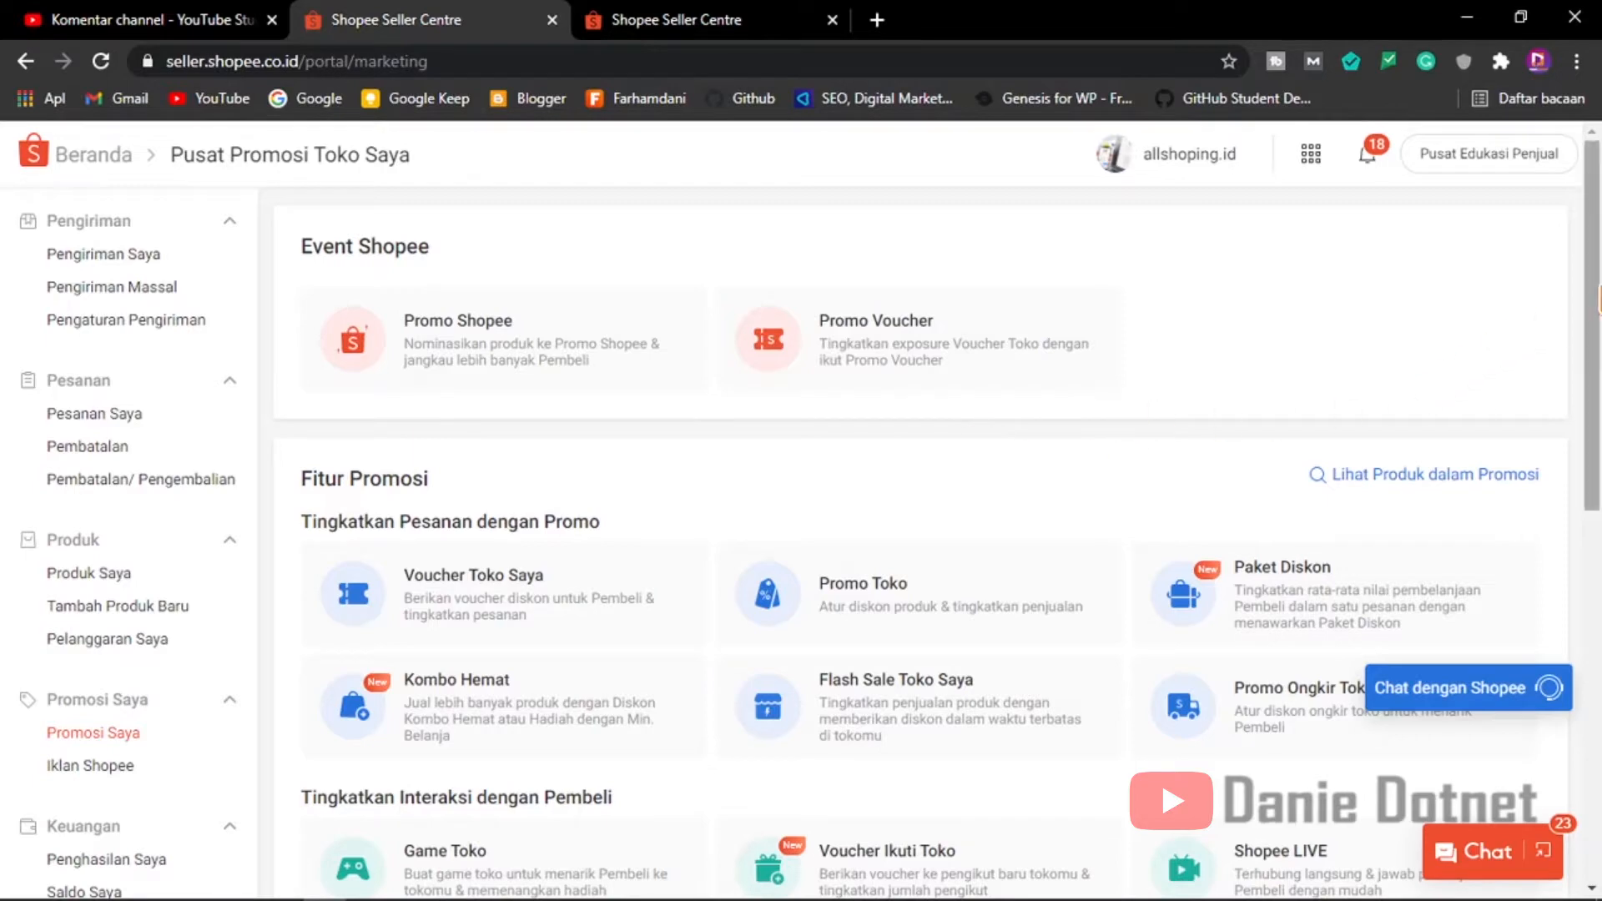
mouse_move(1600, 286)
left_mouse_down()
mouse_move(1600, 307)
mouse_move(1600, 275)
left_mouse_up()
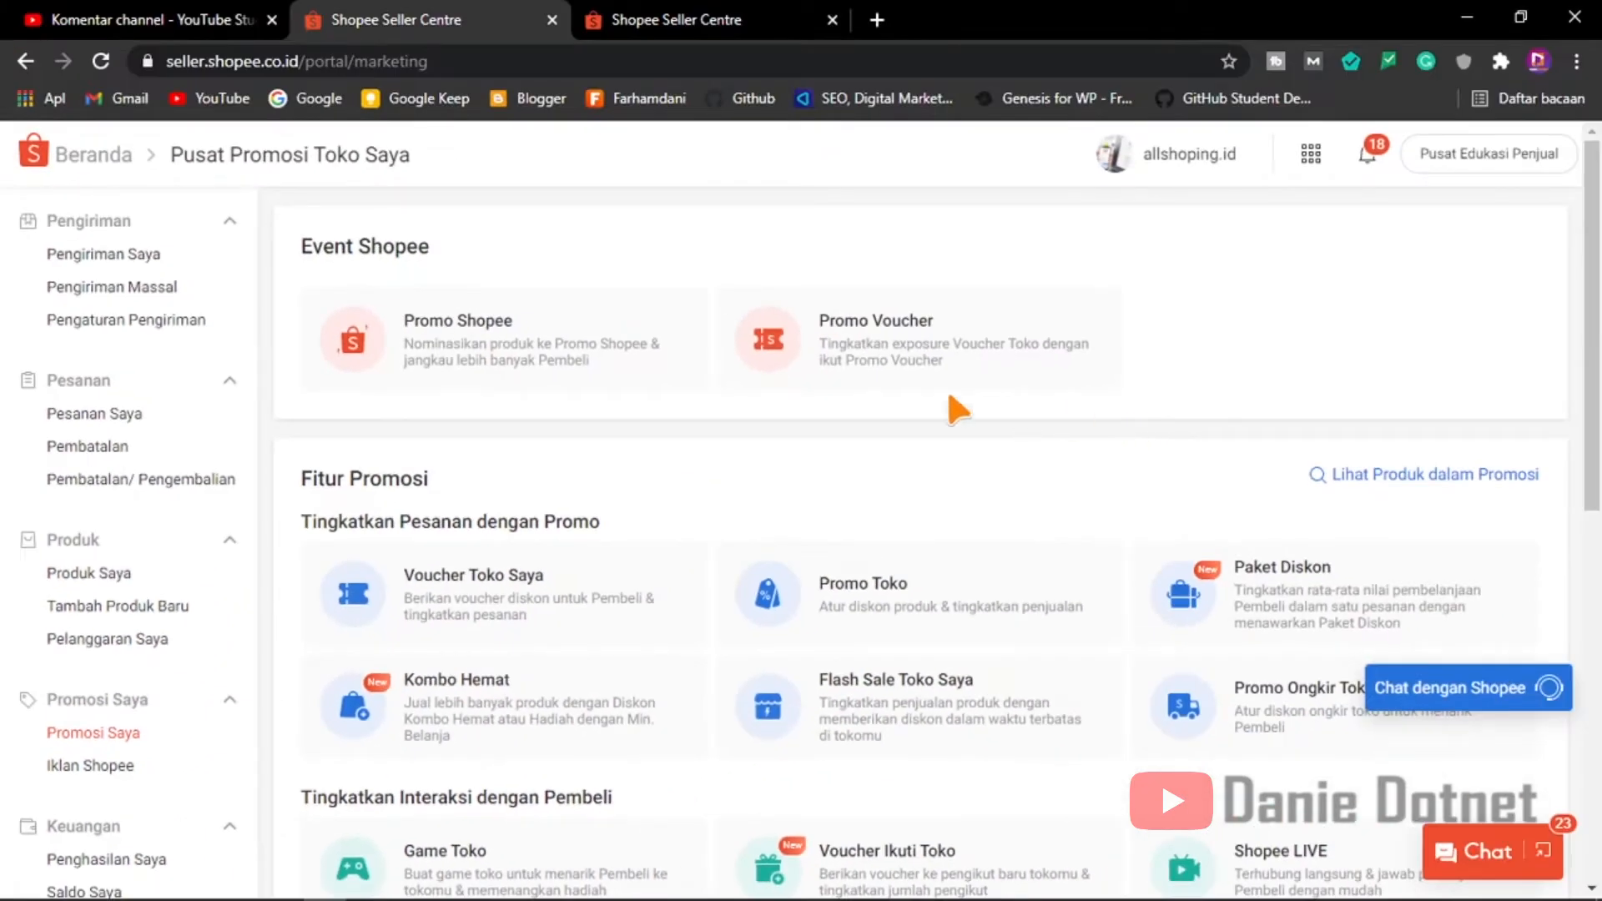
left_click_drag(1594, 223, 1596, 425)
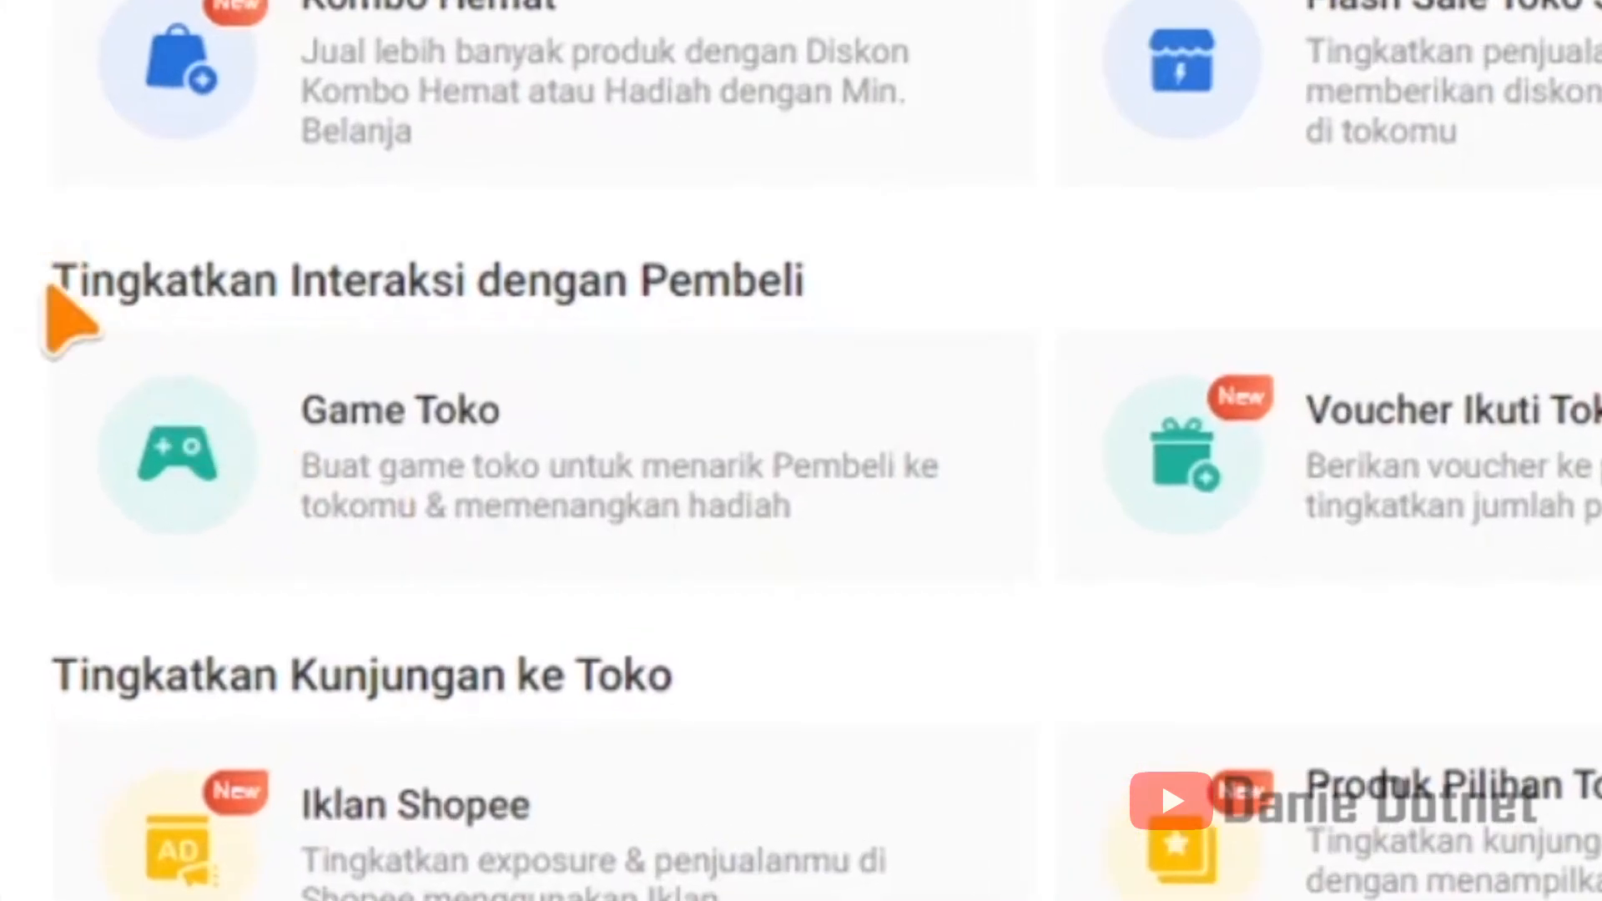
left_click_drag(36, 283, 826, 275)
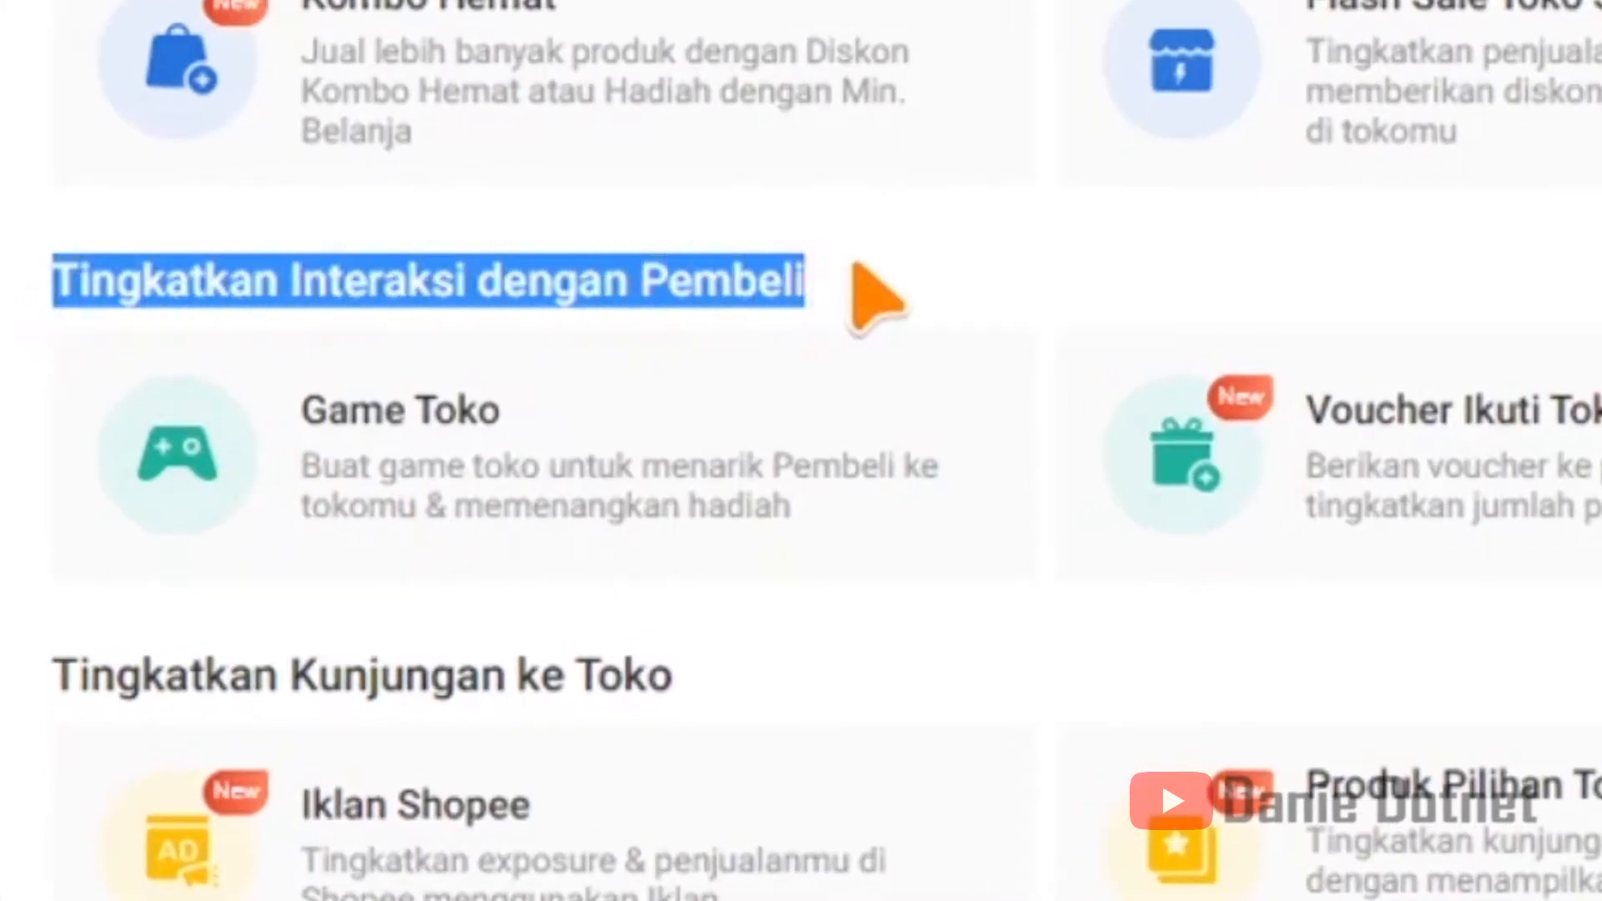
left_click(887, 276)
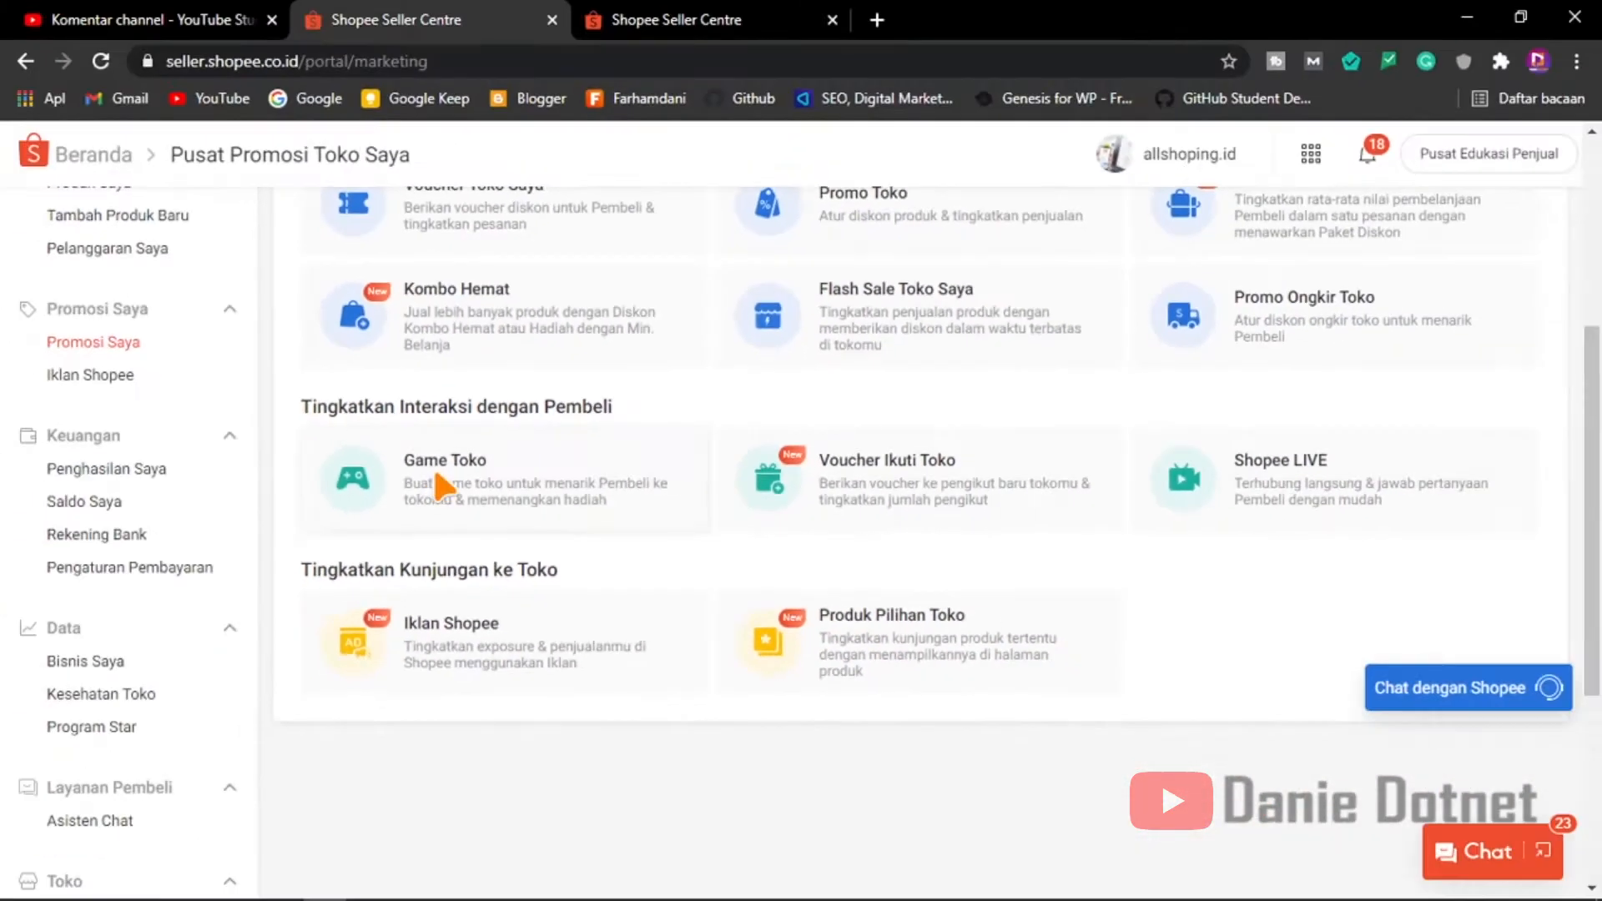
left_click(380, 467)
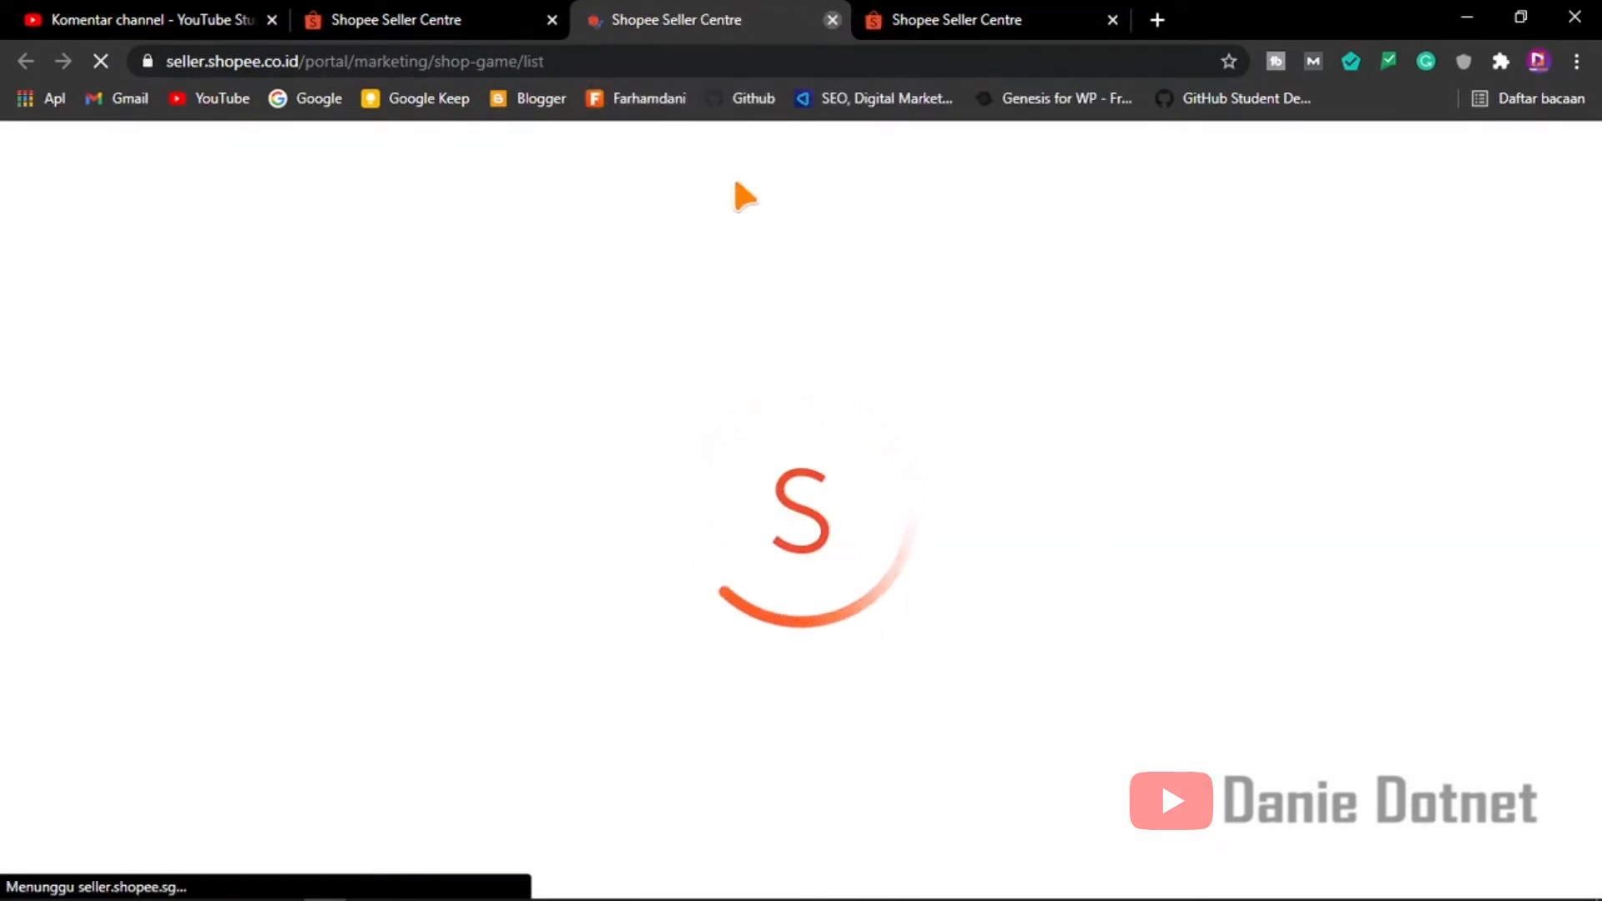
key("ctrl+w")
left_click(686, 8)
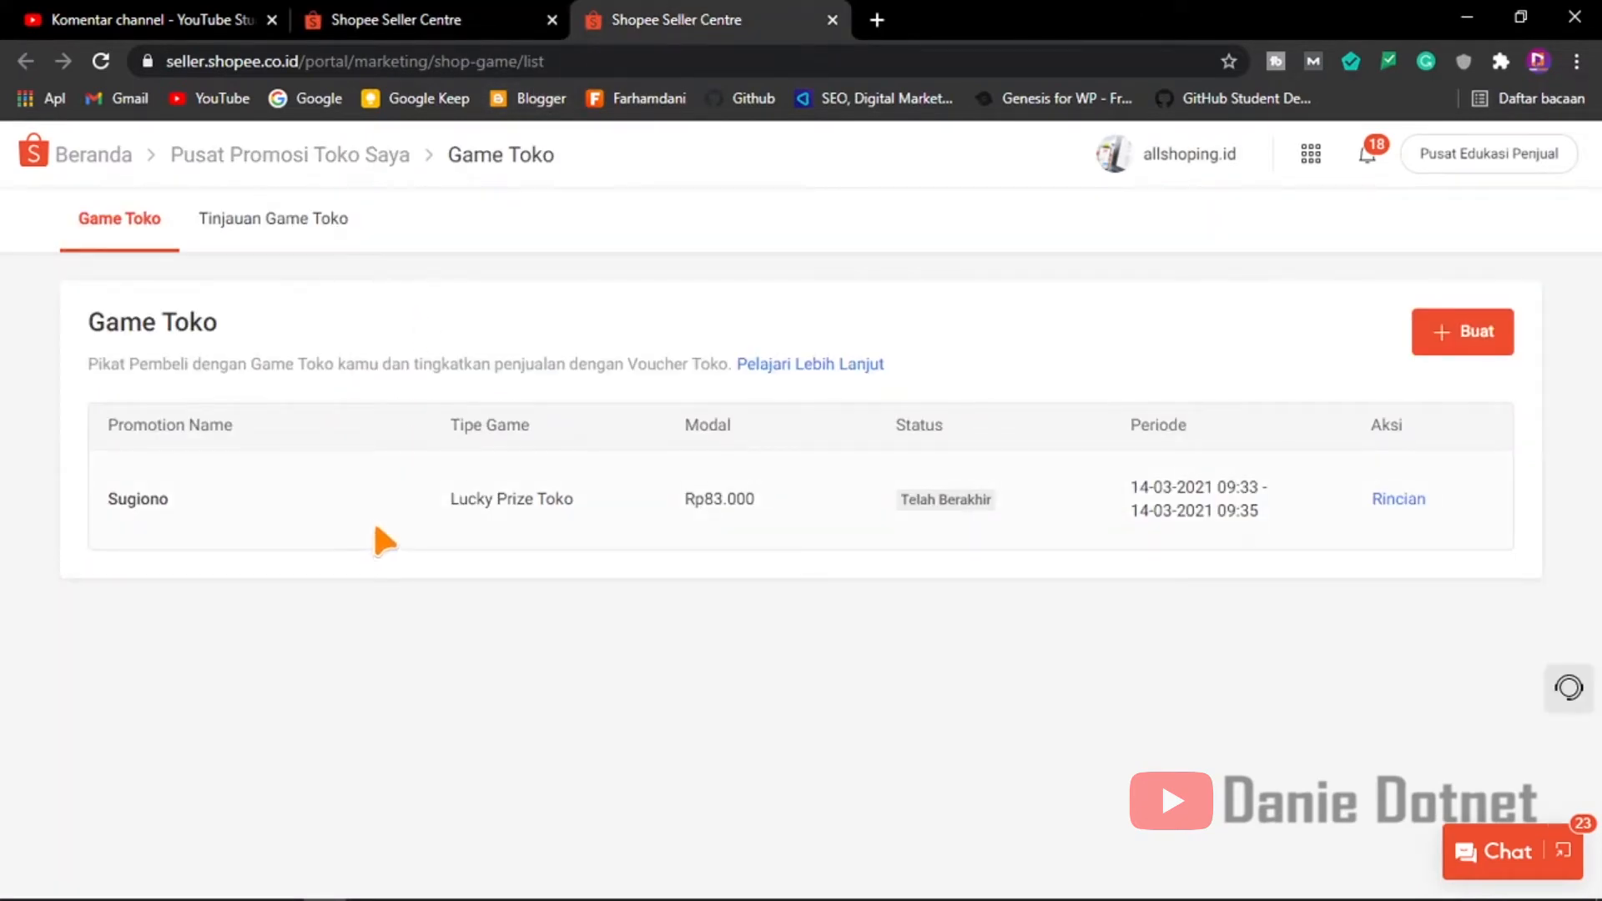
Step: Check the status of the existing promotion in the Game Toko list and start creating a new shop game
left_click_drag(109, 501, 1009, 506)
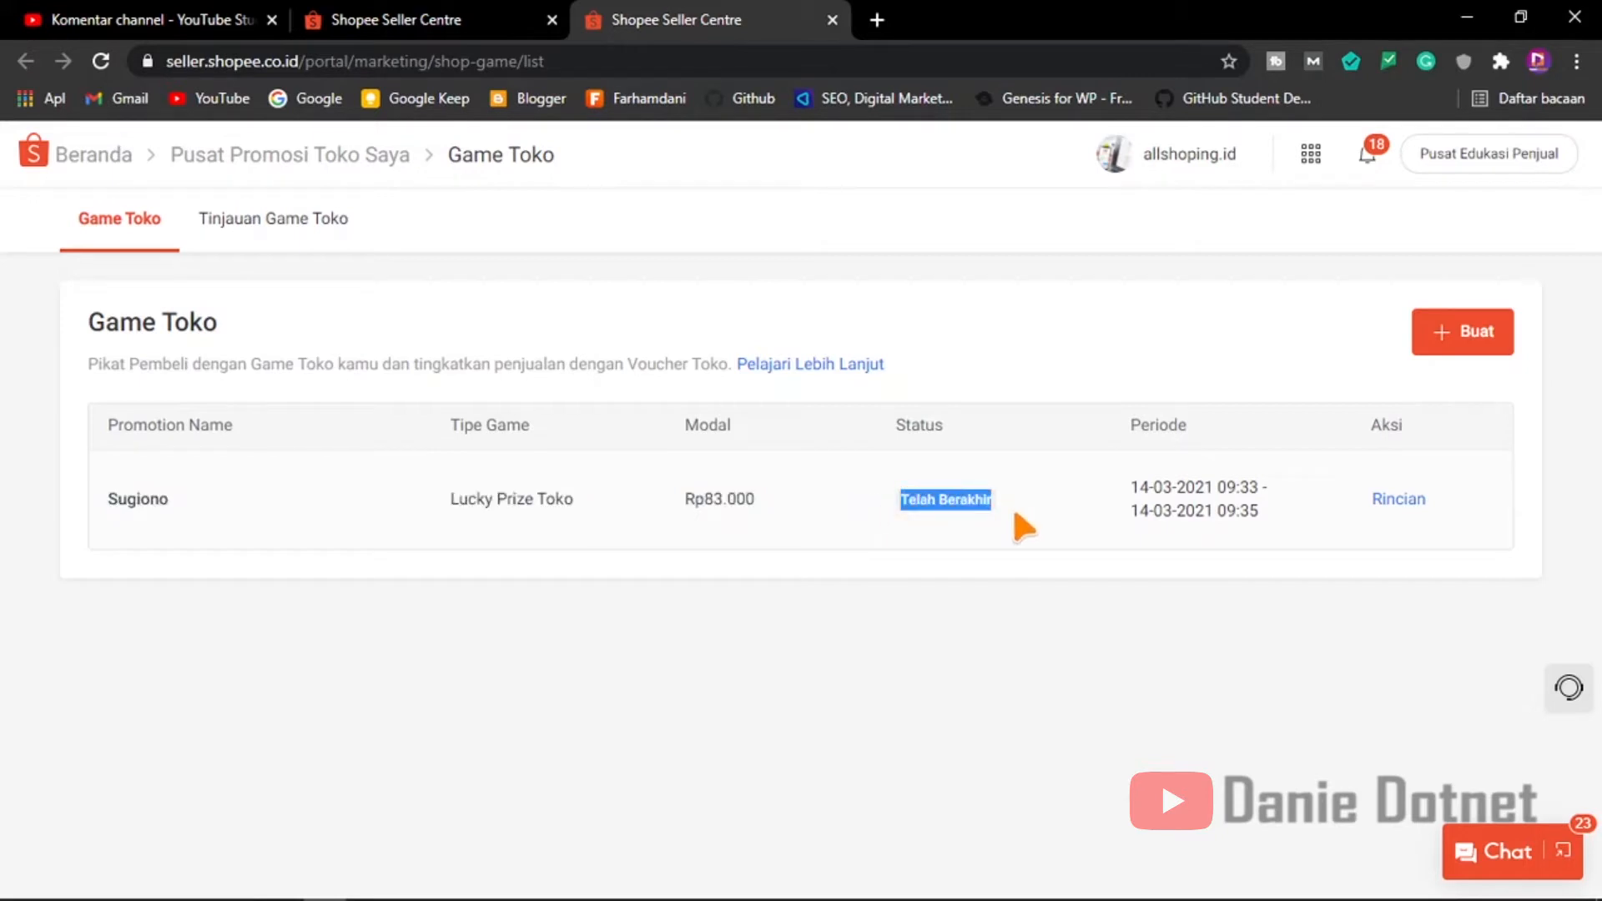
left_click(982, 489)
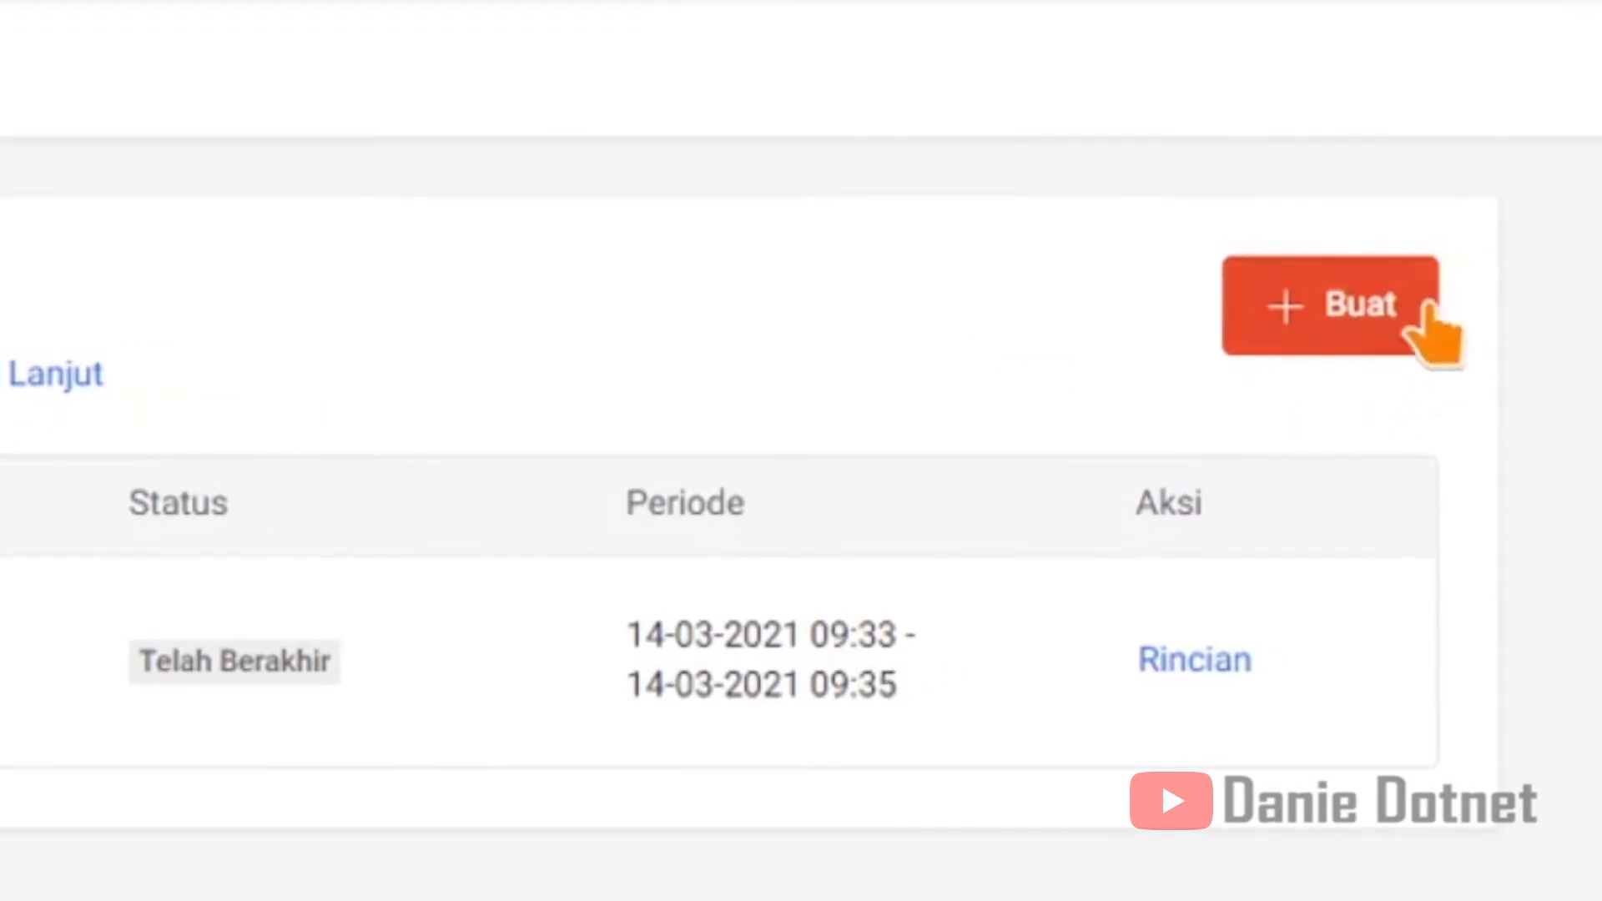
left_click(1348, 329)
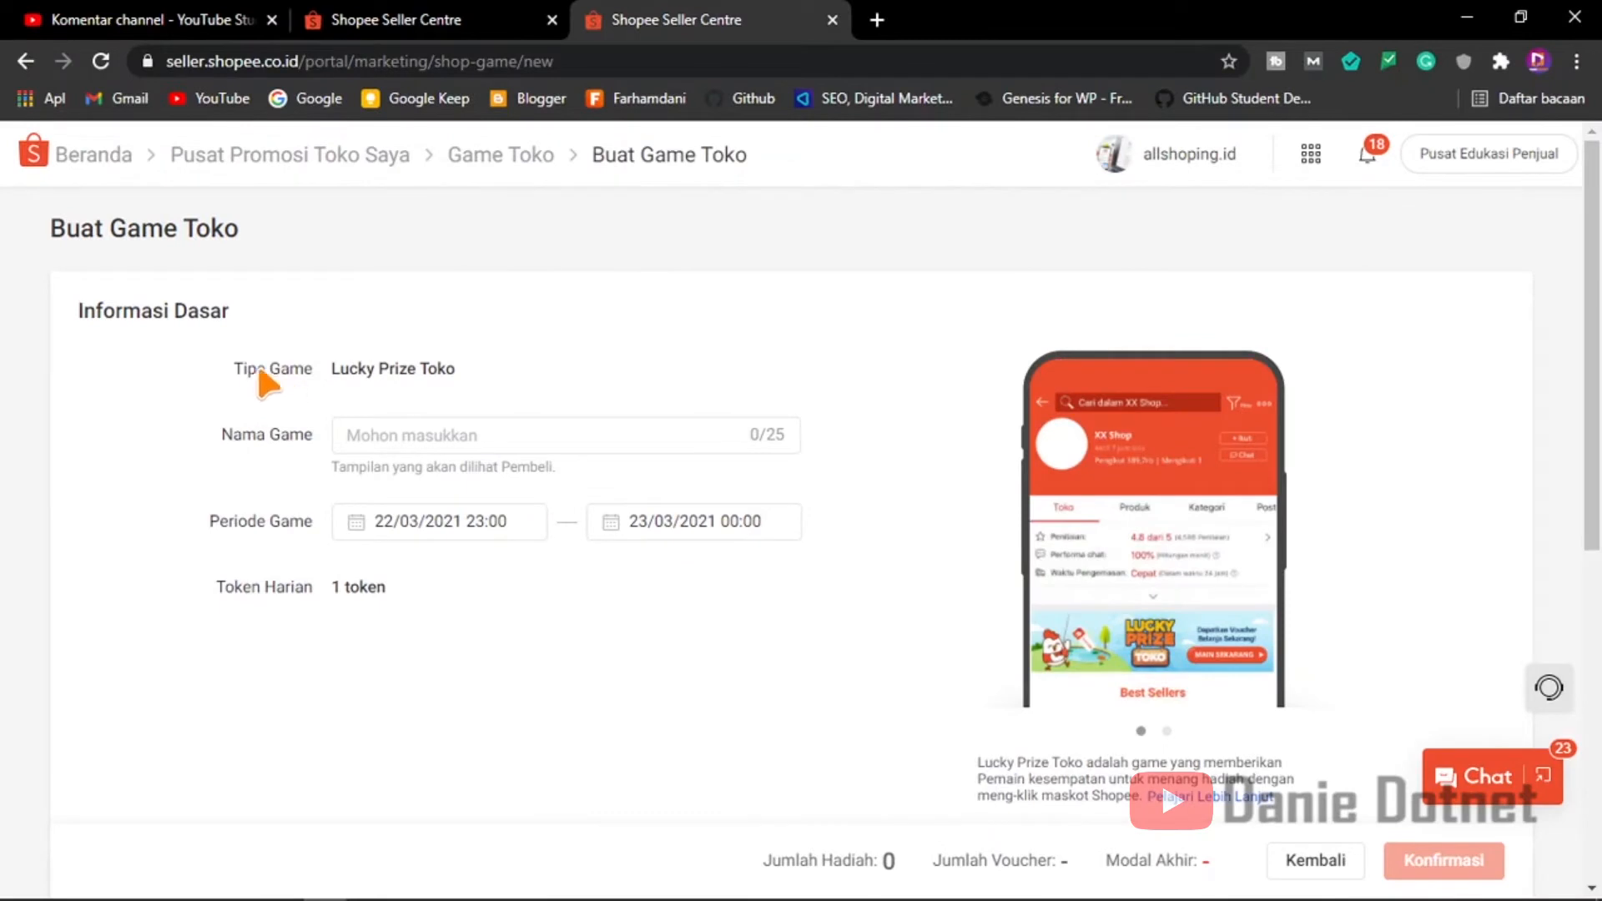
Step: Examine the game type given in the basic information of the new shop game form
left_click_drag(333, 368, 458, 364)
left_click(339, 376)
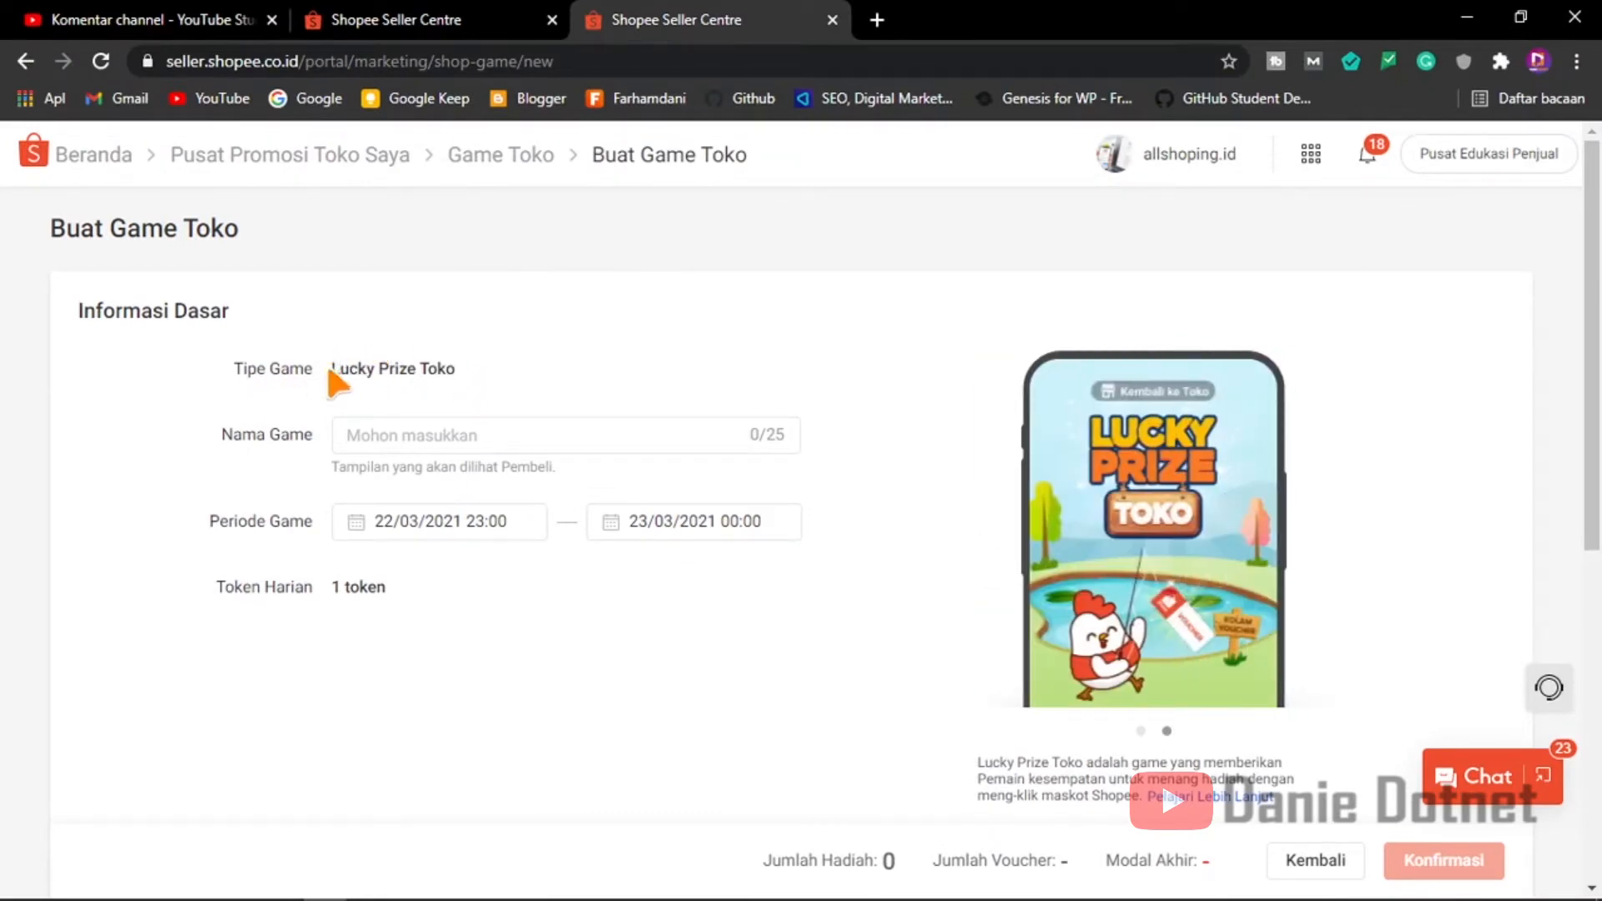
left_click_drag(331, 370, 461, 370)
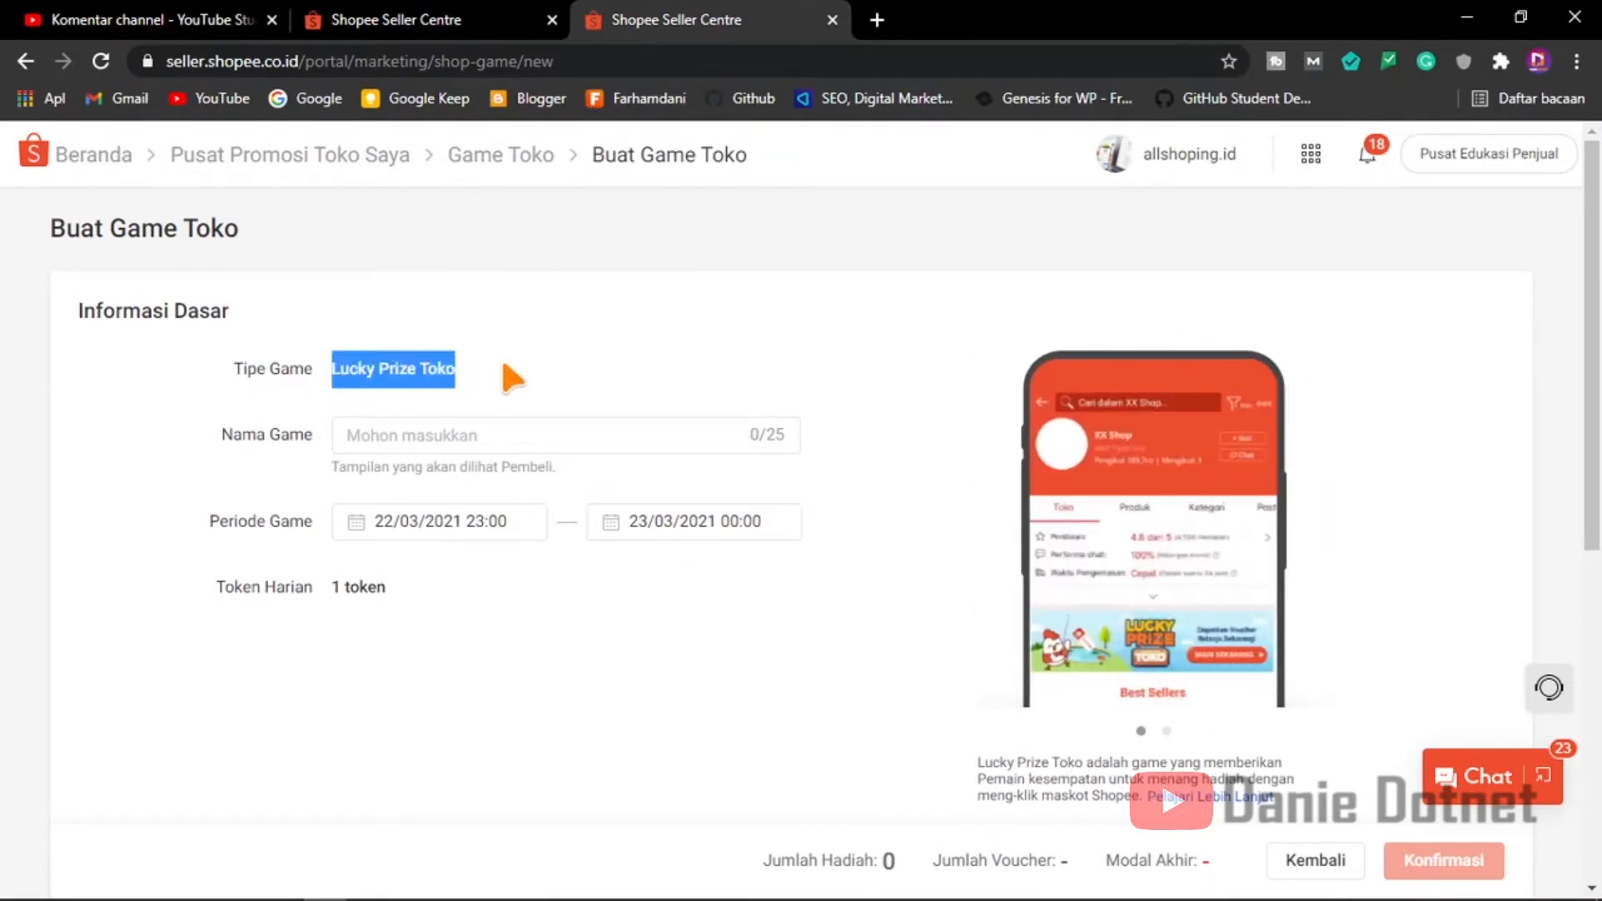
left_click(338, 371)
left_click_drag(333, 368, 469, 373)
left_click(464, 372)
left_click_drag(349, 369, 474, 368)
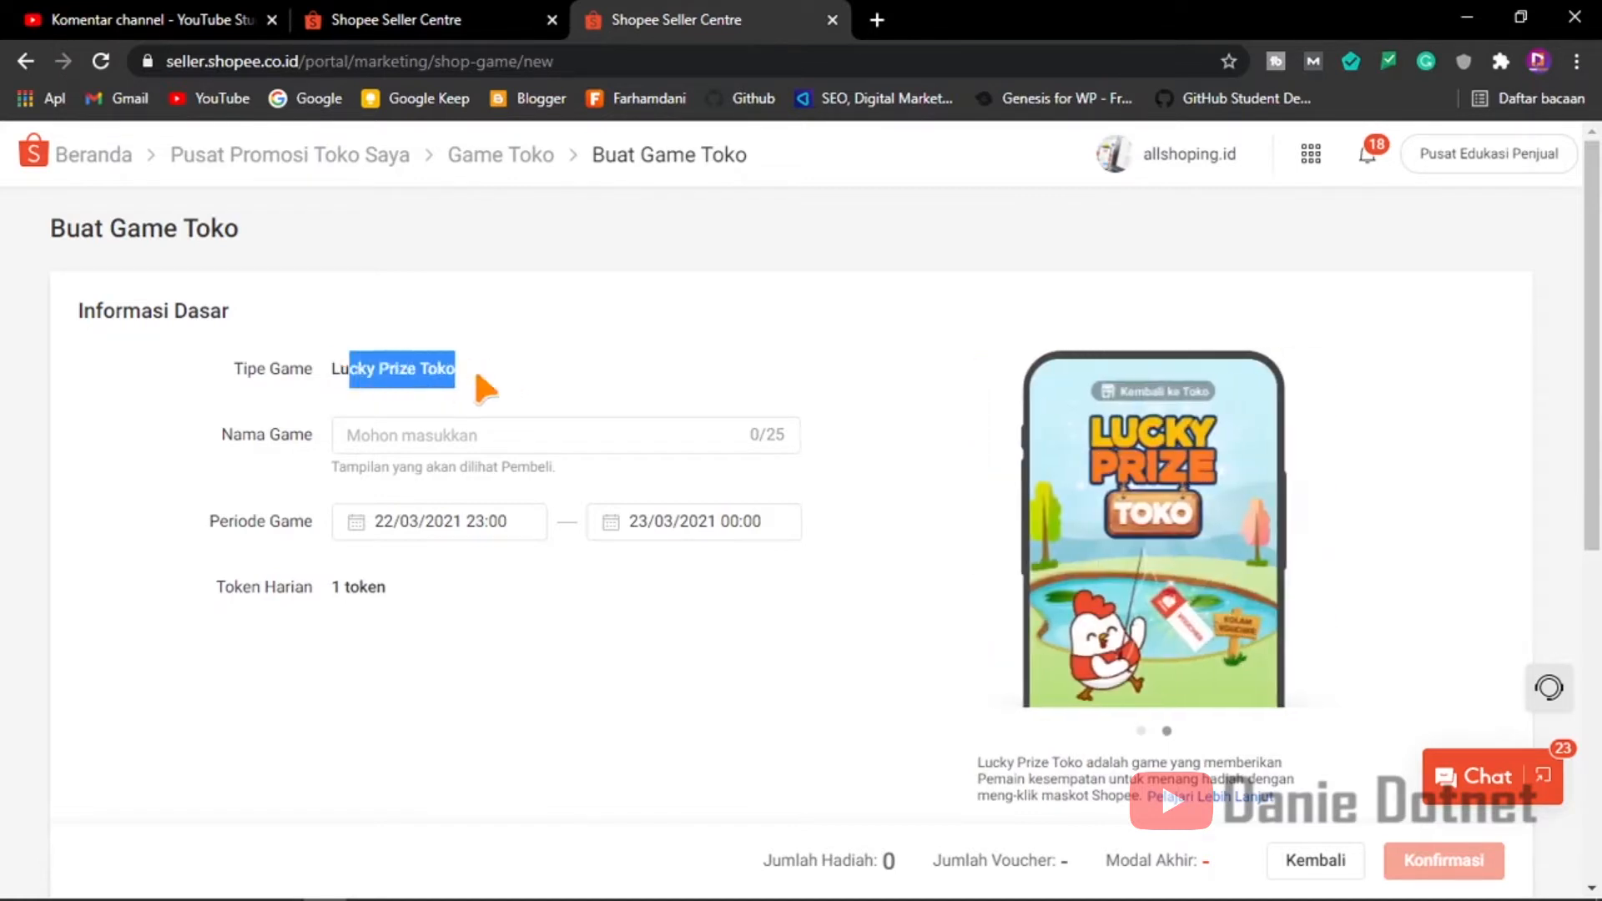
left_click(531, 372)
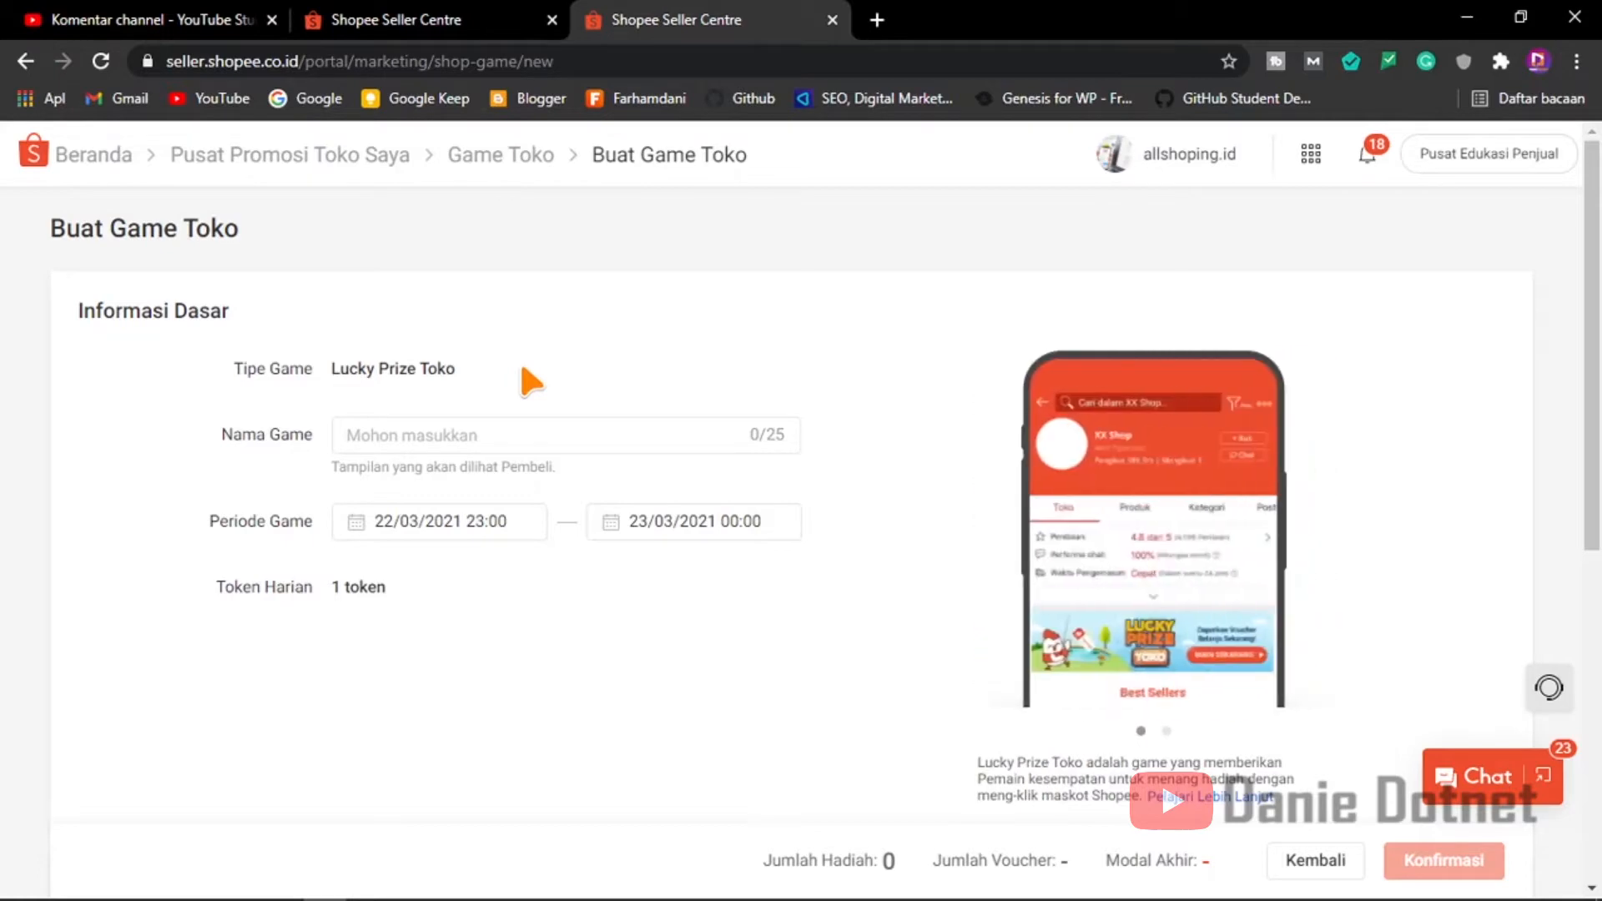
Step: Enter "kakeksugiono" as the game name shown to buyers
scroll(527, 380, "down", 2)
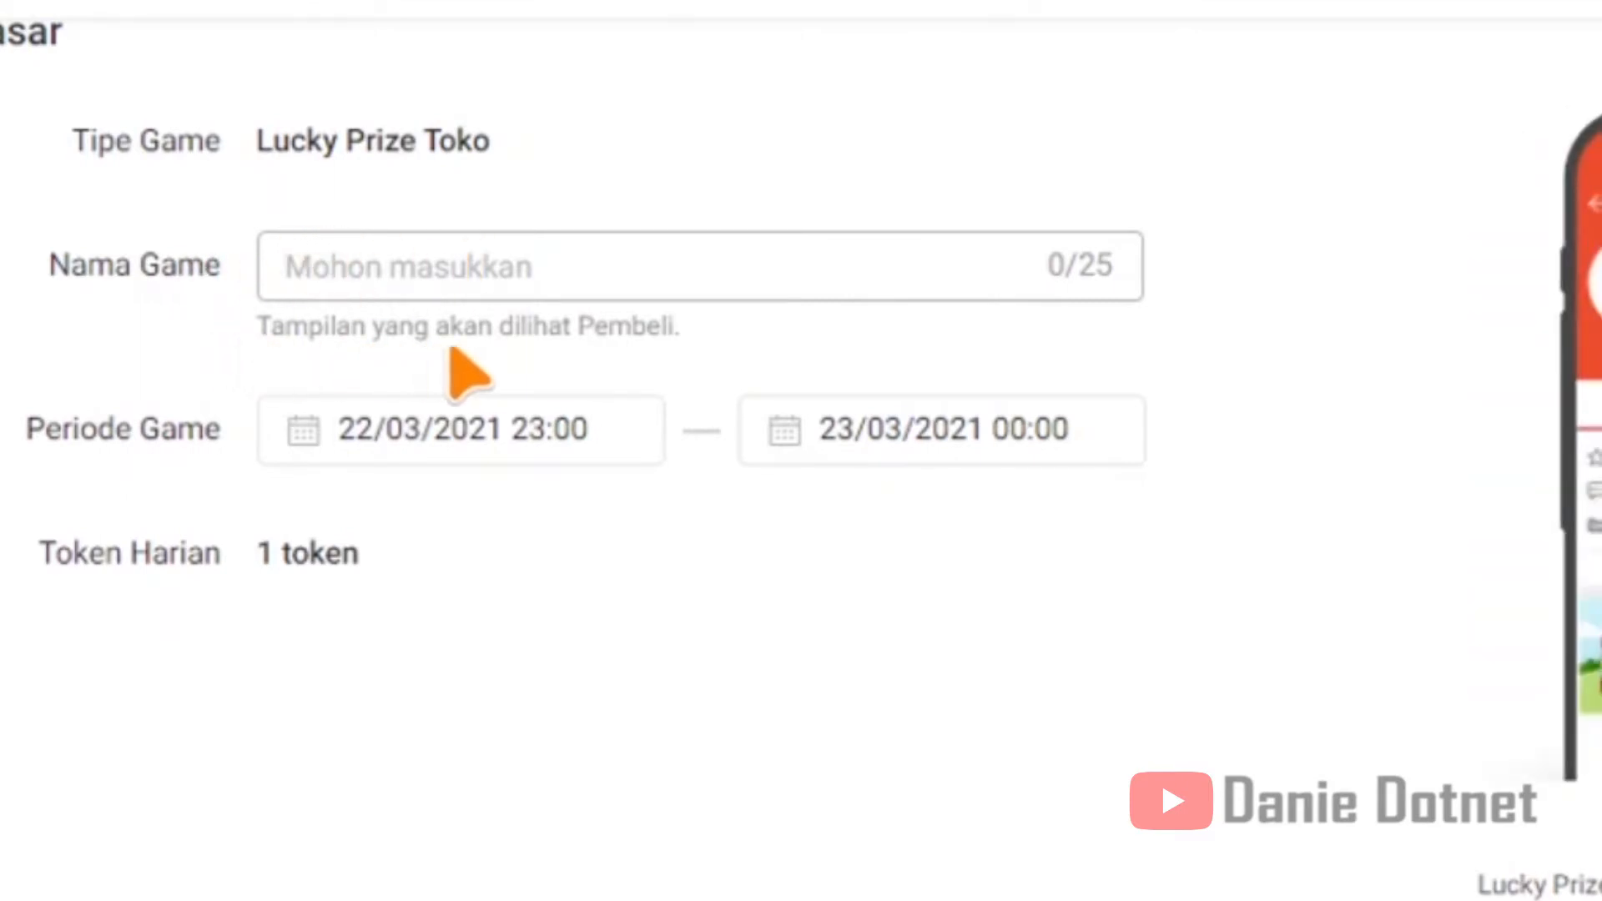
left_click_drag(261, 332, 362, 332)
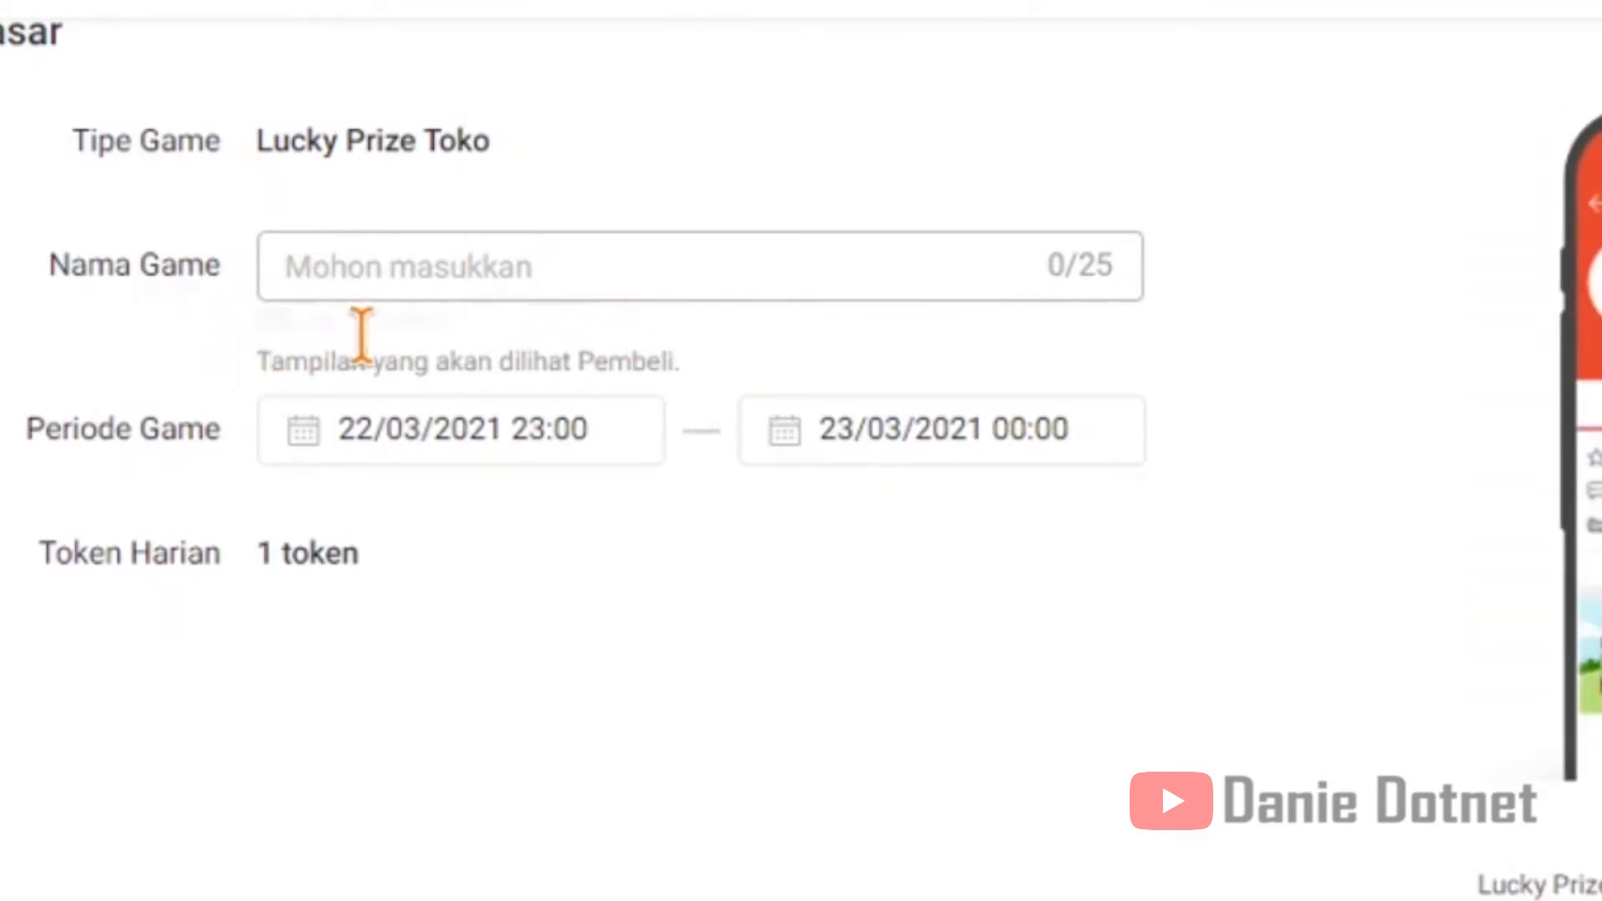
left_click(443, 265)
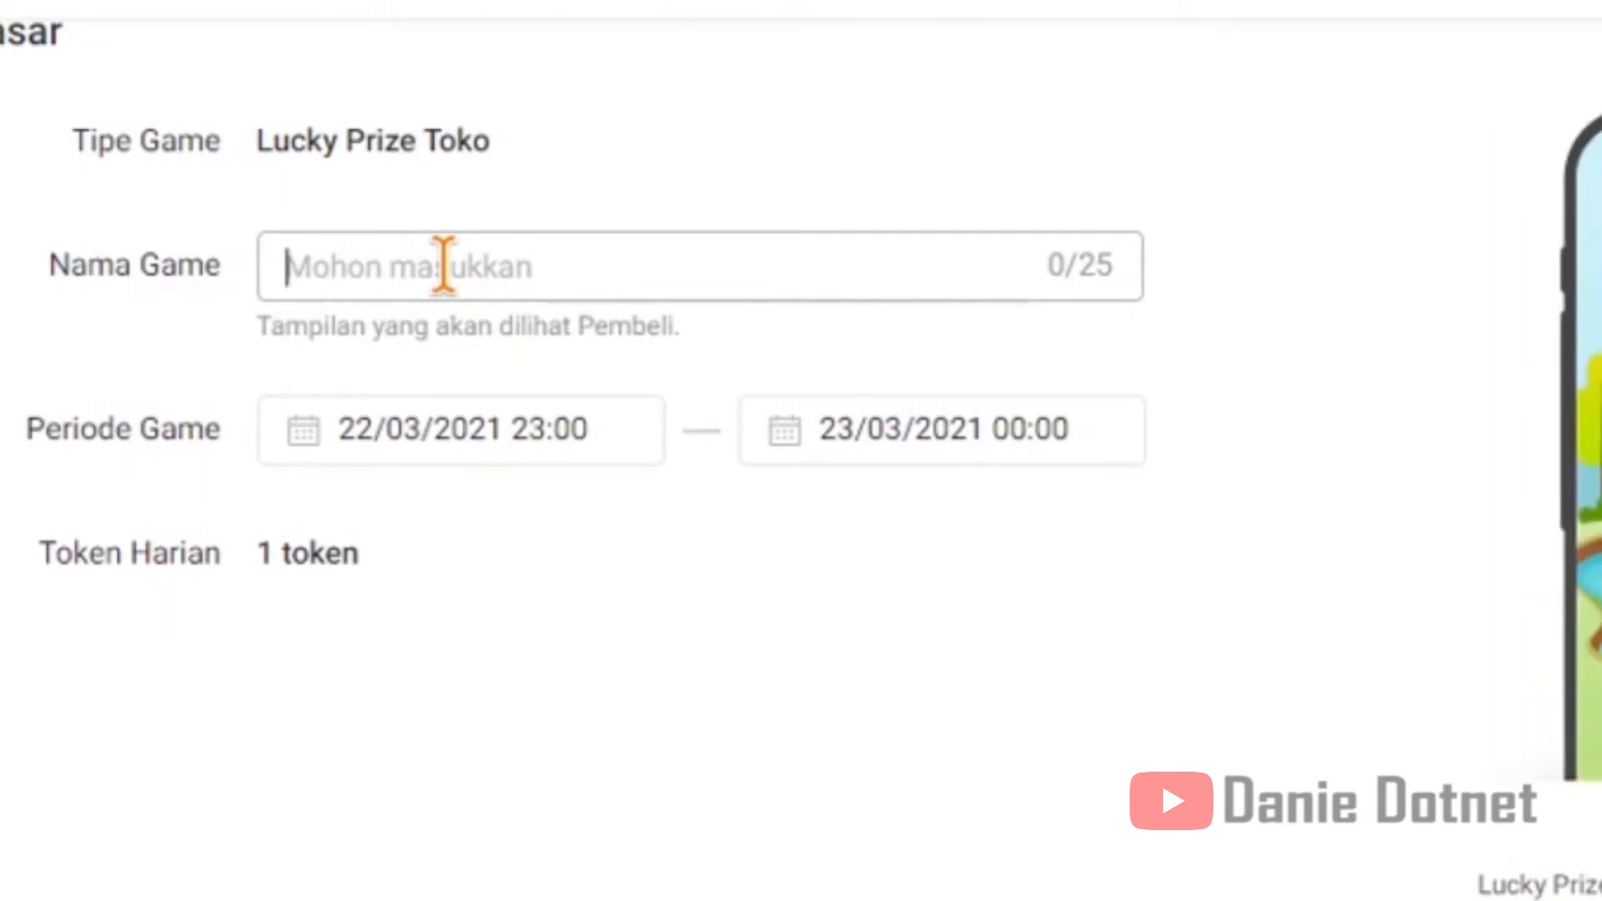
type("kakeksug")
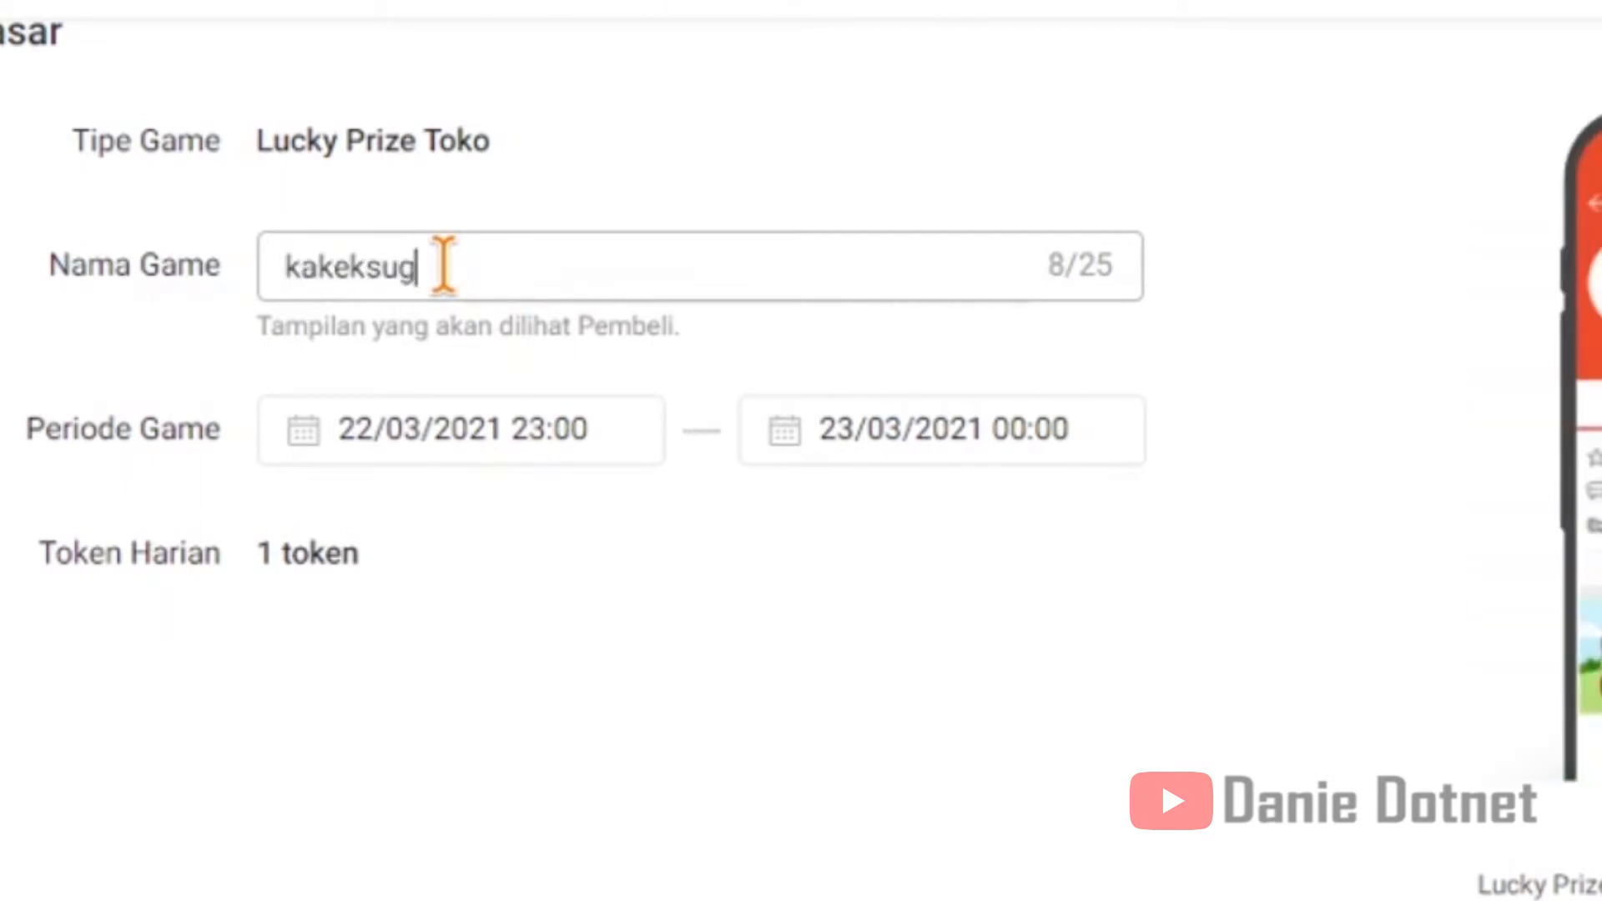
type("ioho")
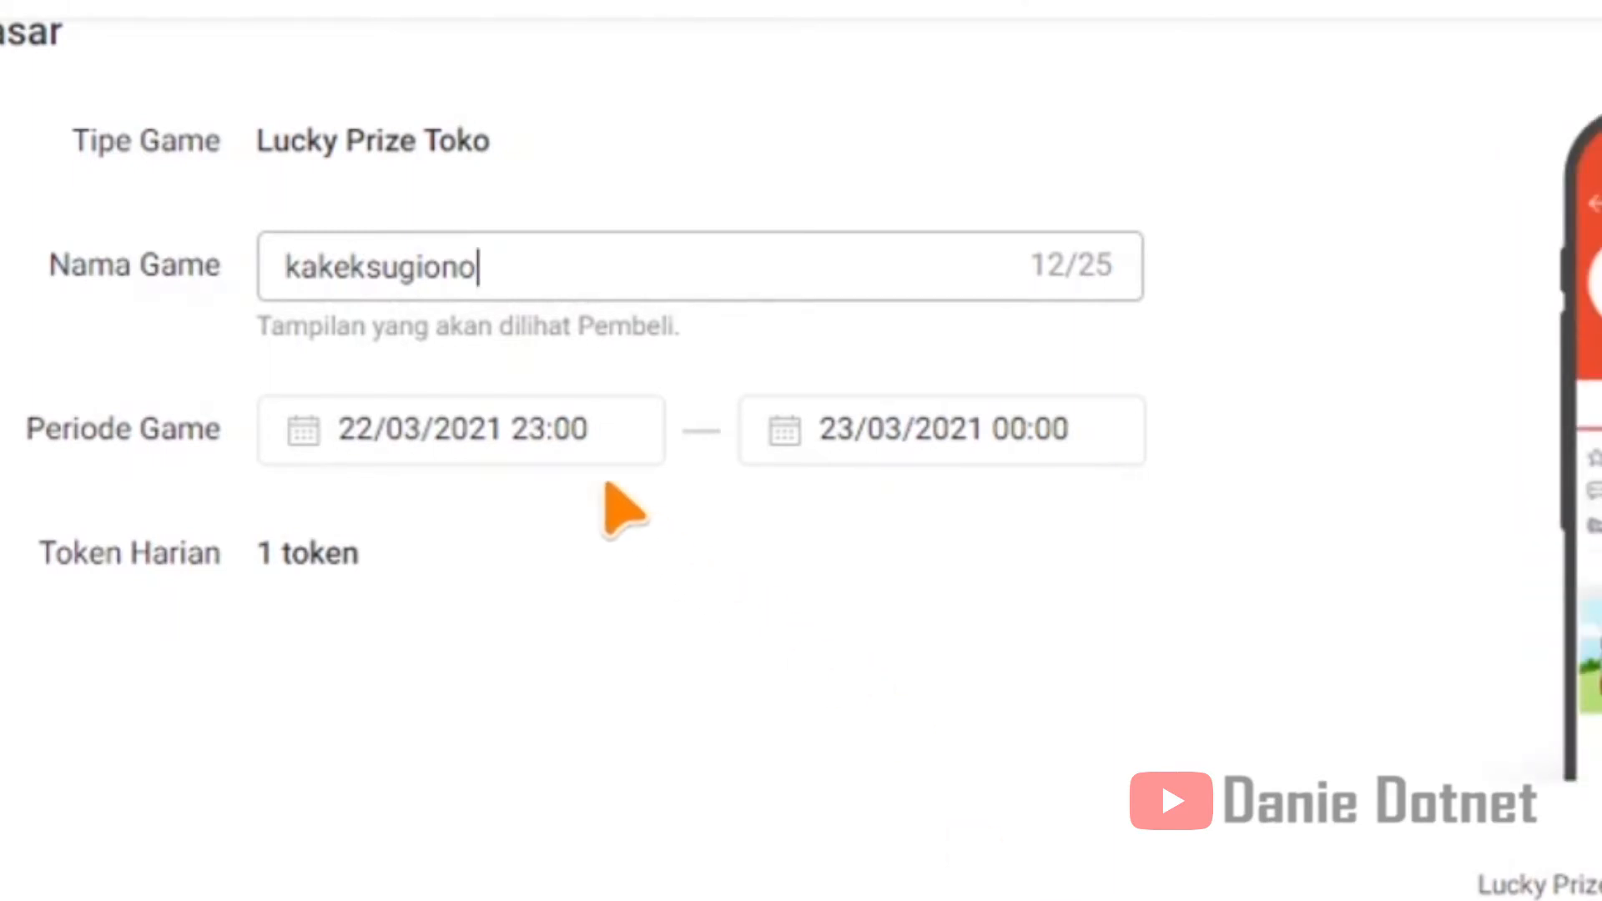
Step: Set the start of the game period to 22/03/2021 23:00 and confirm it
left_click(559, 459)
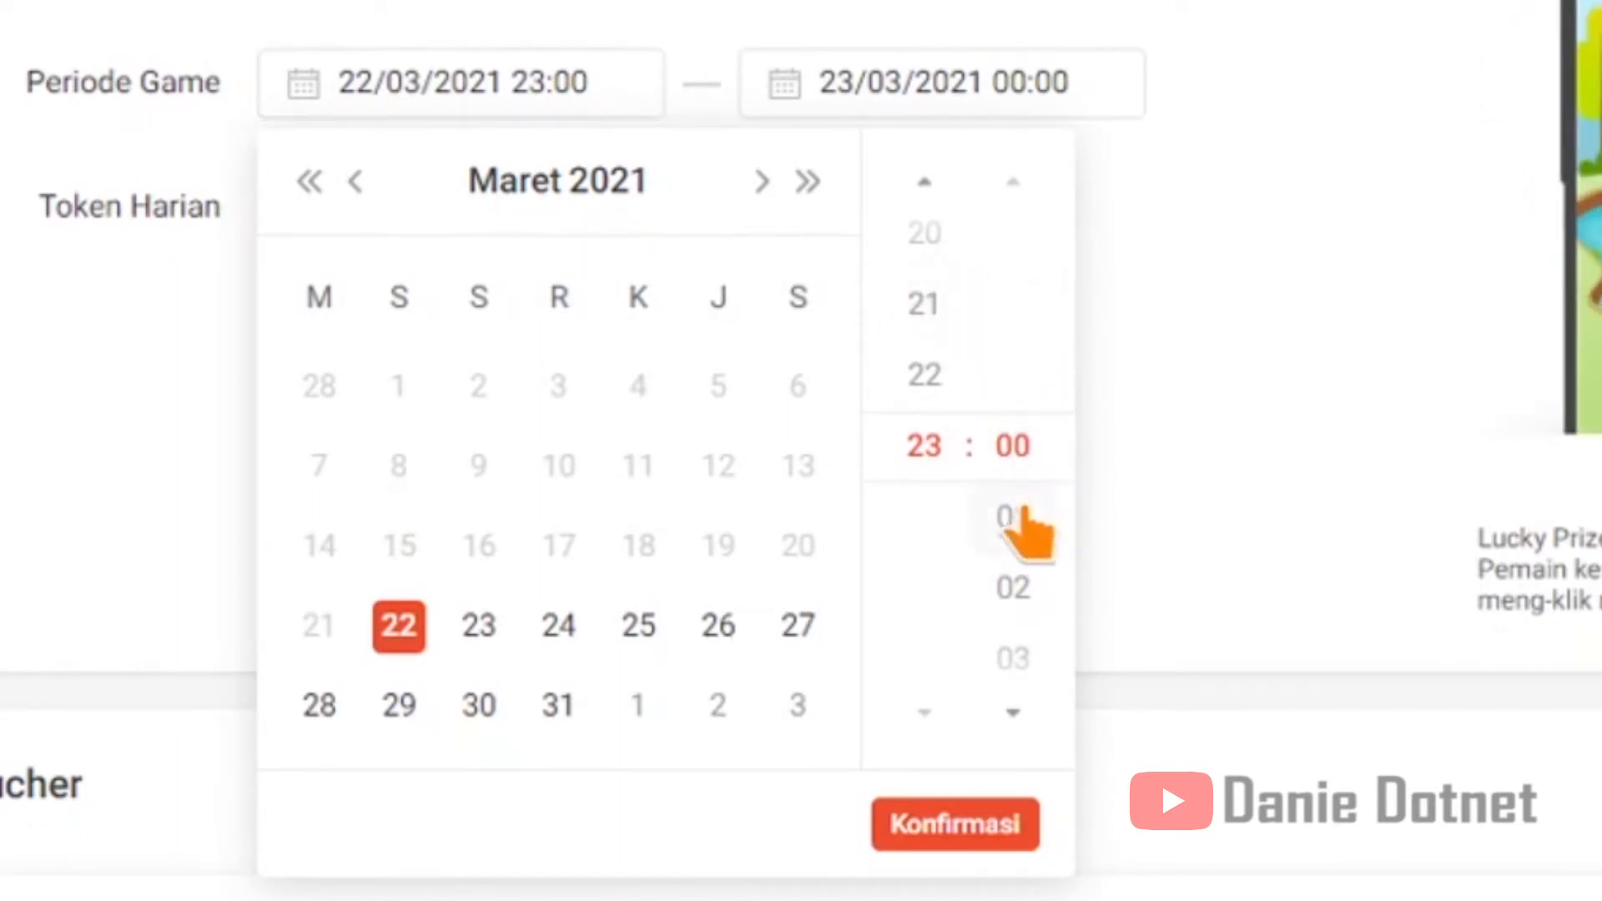
left_click(952, 378)
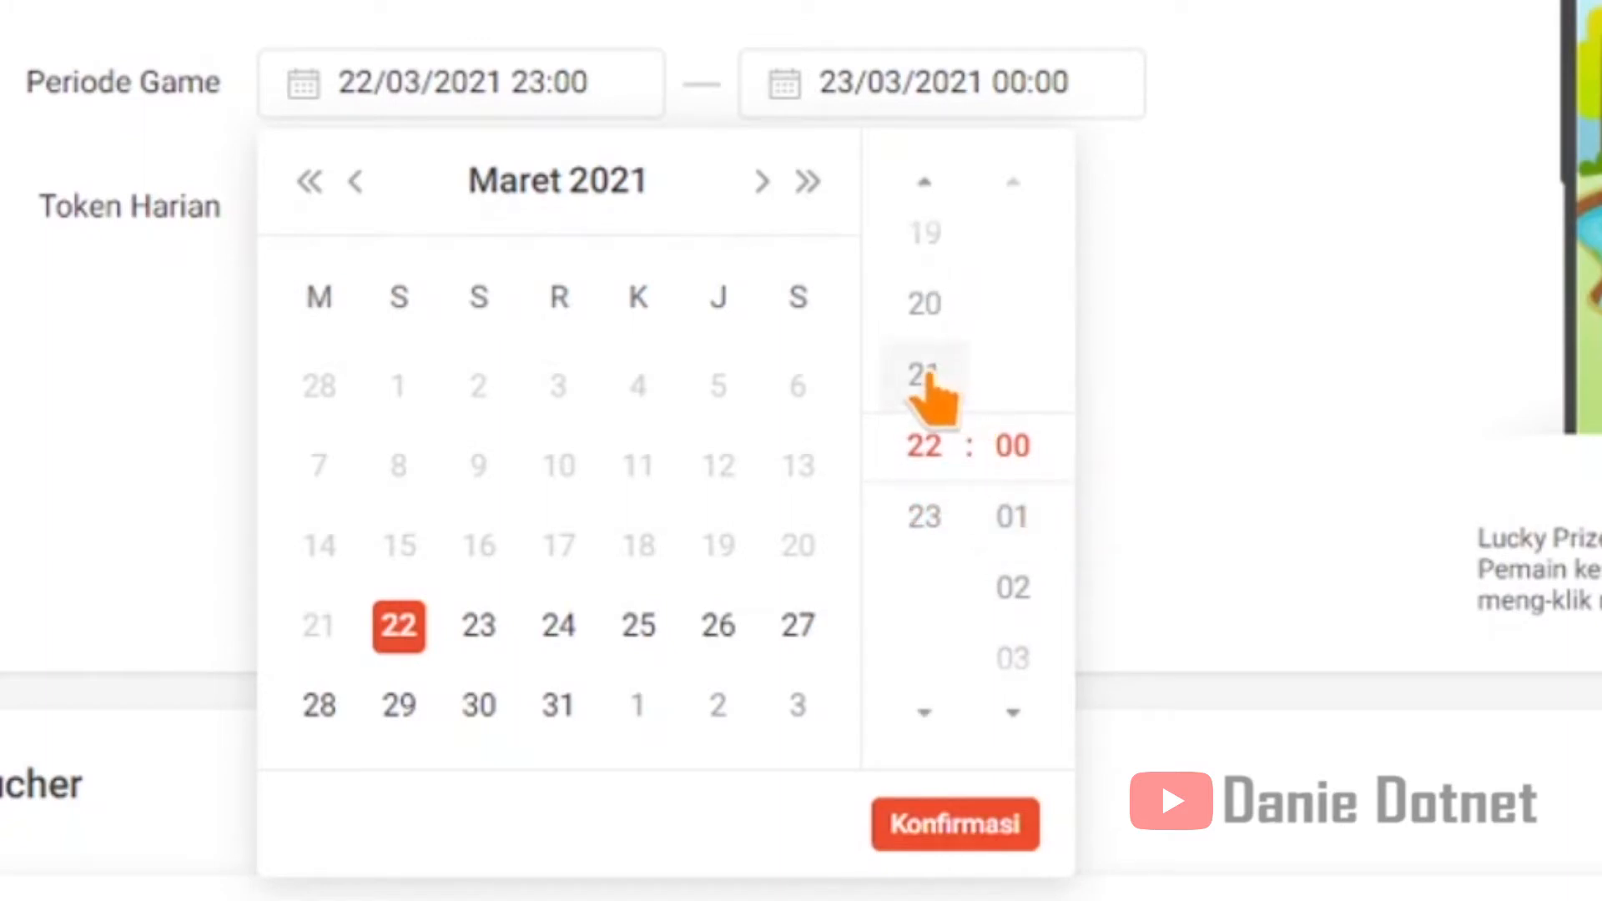
scroll(1030, 622, "down", 5)
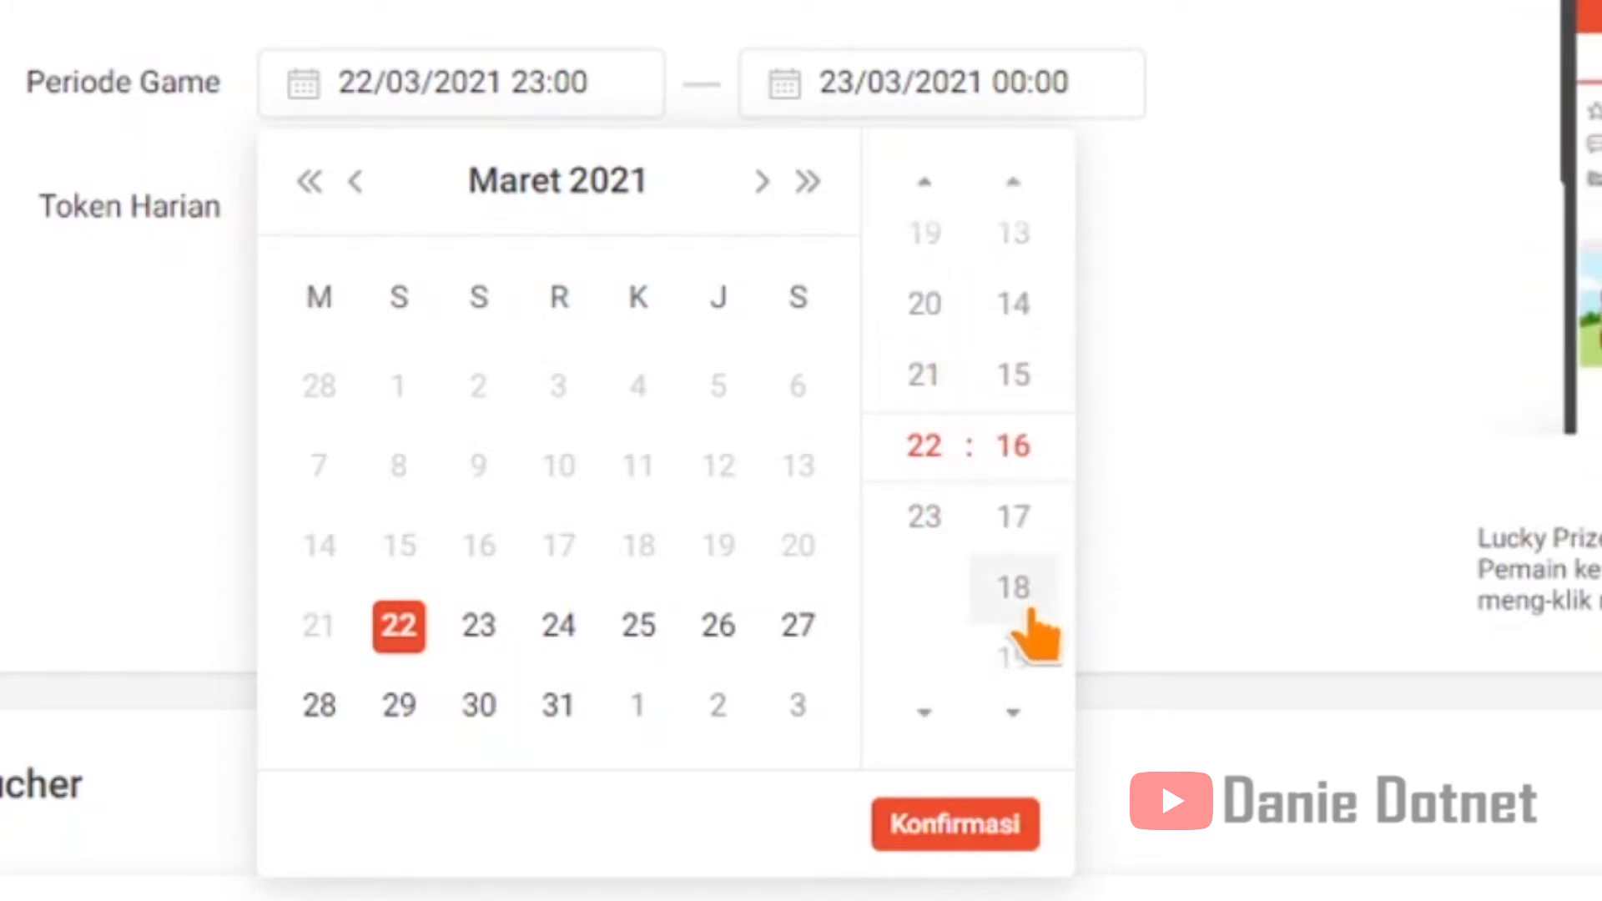
scroll(1028, 534, "down", 2)
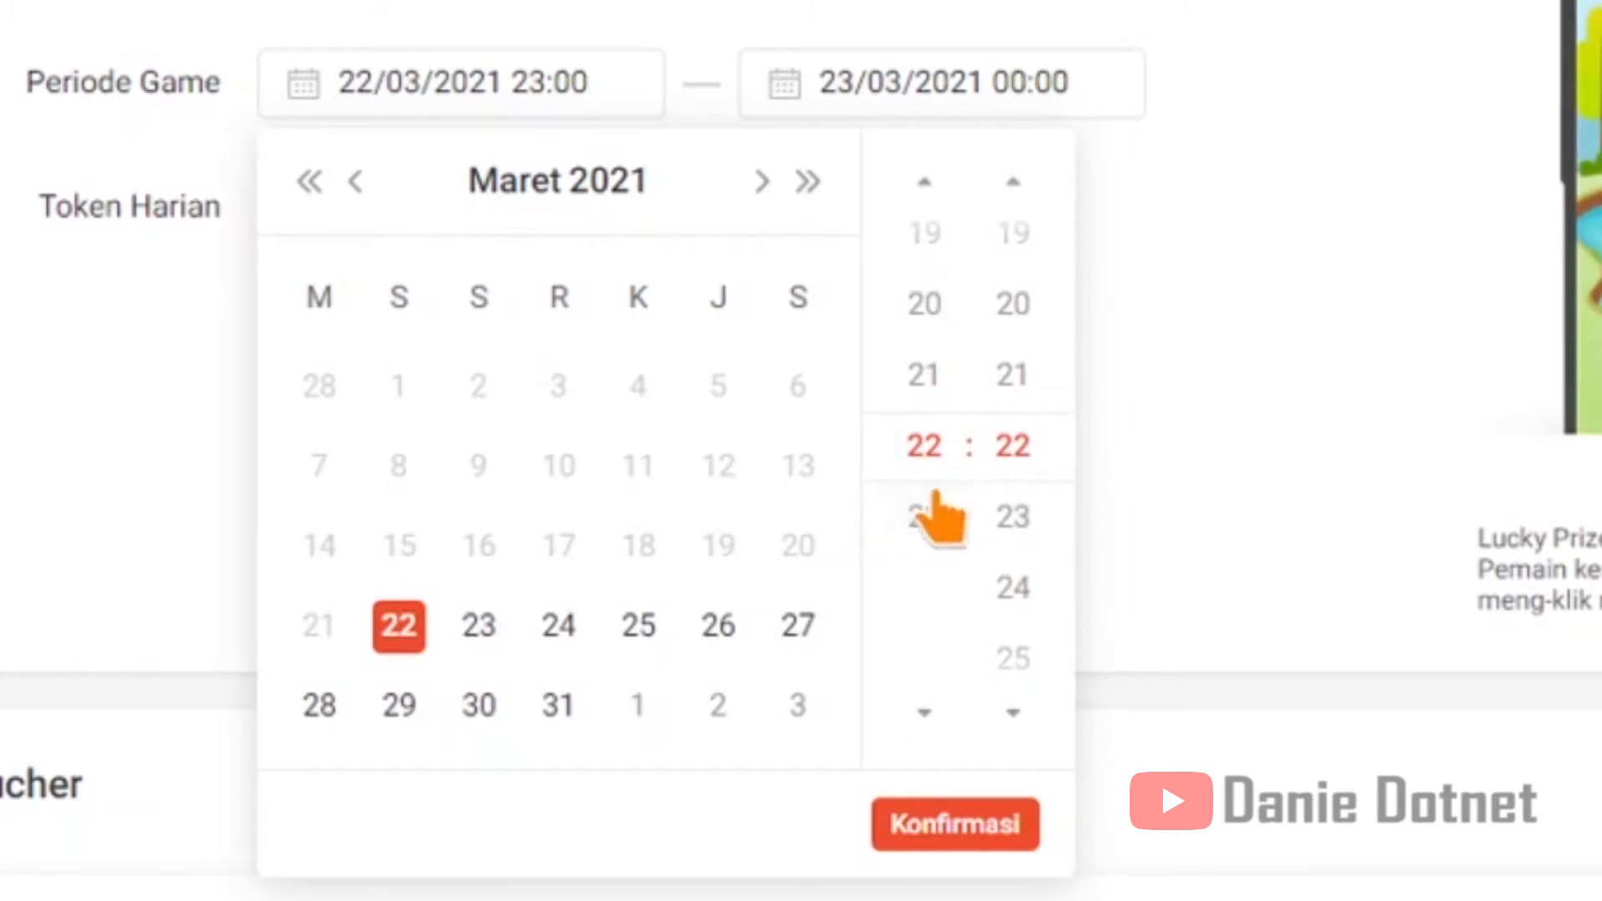
left_click(924, 518)
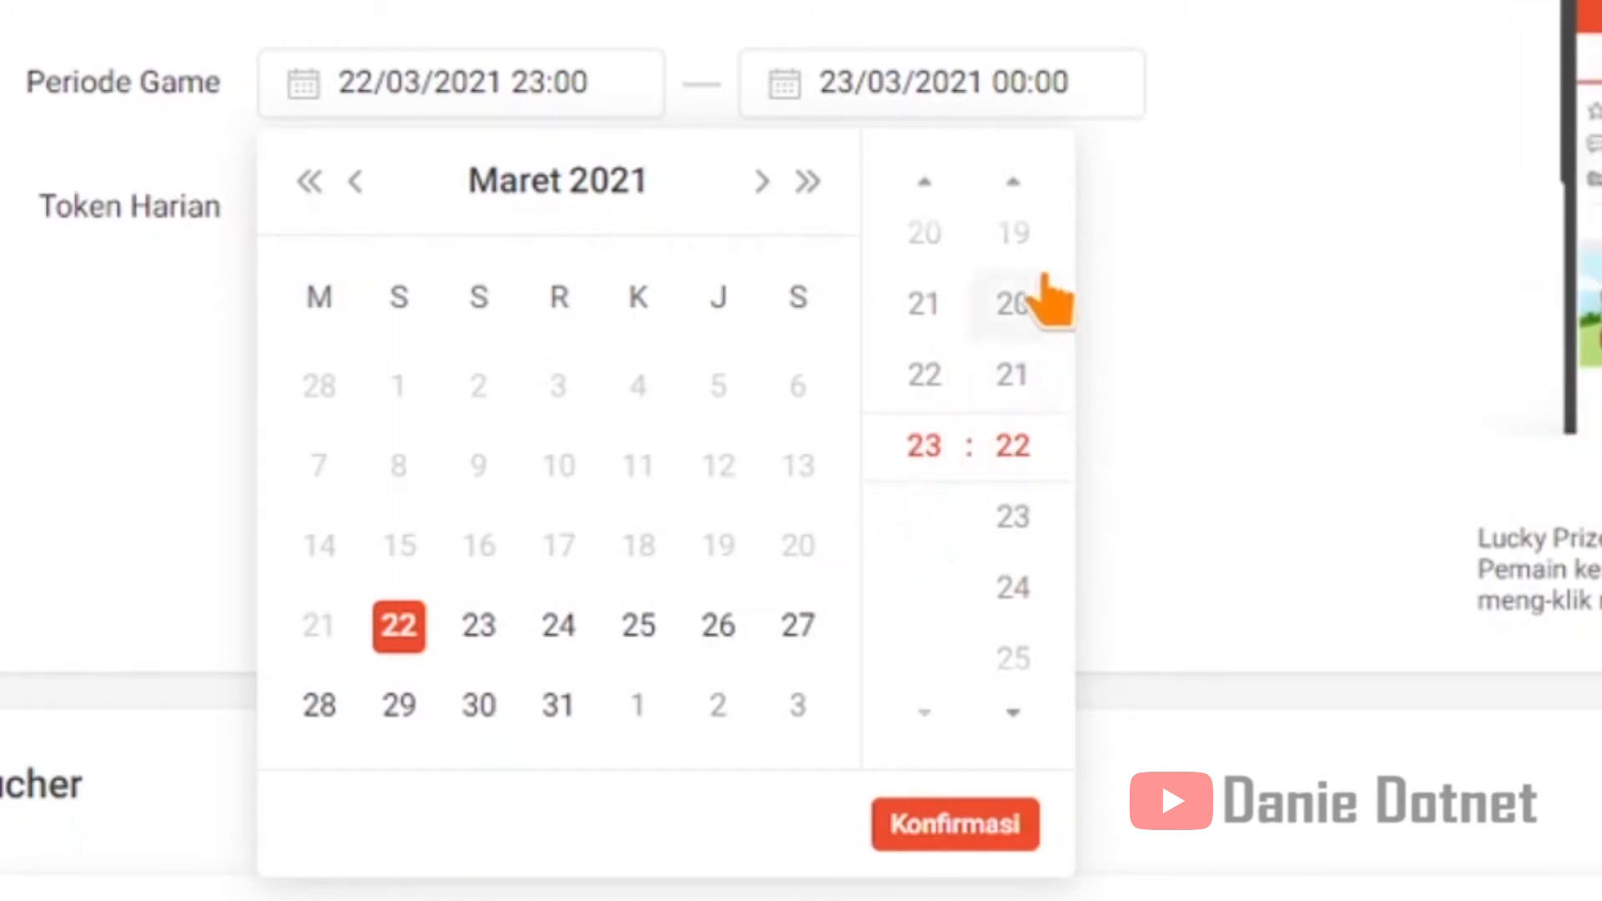
left_click(1045, 373)
scroll(1050, 388, "up", 10)
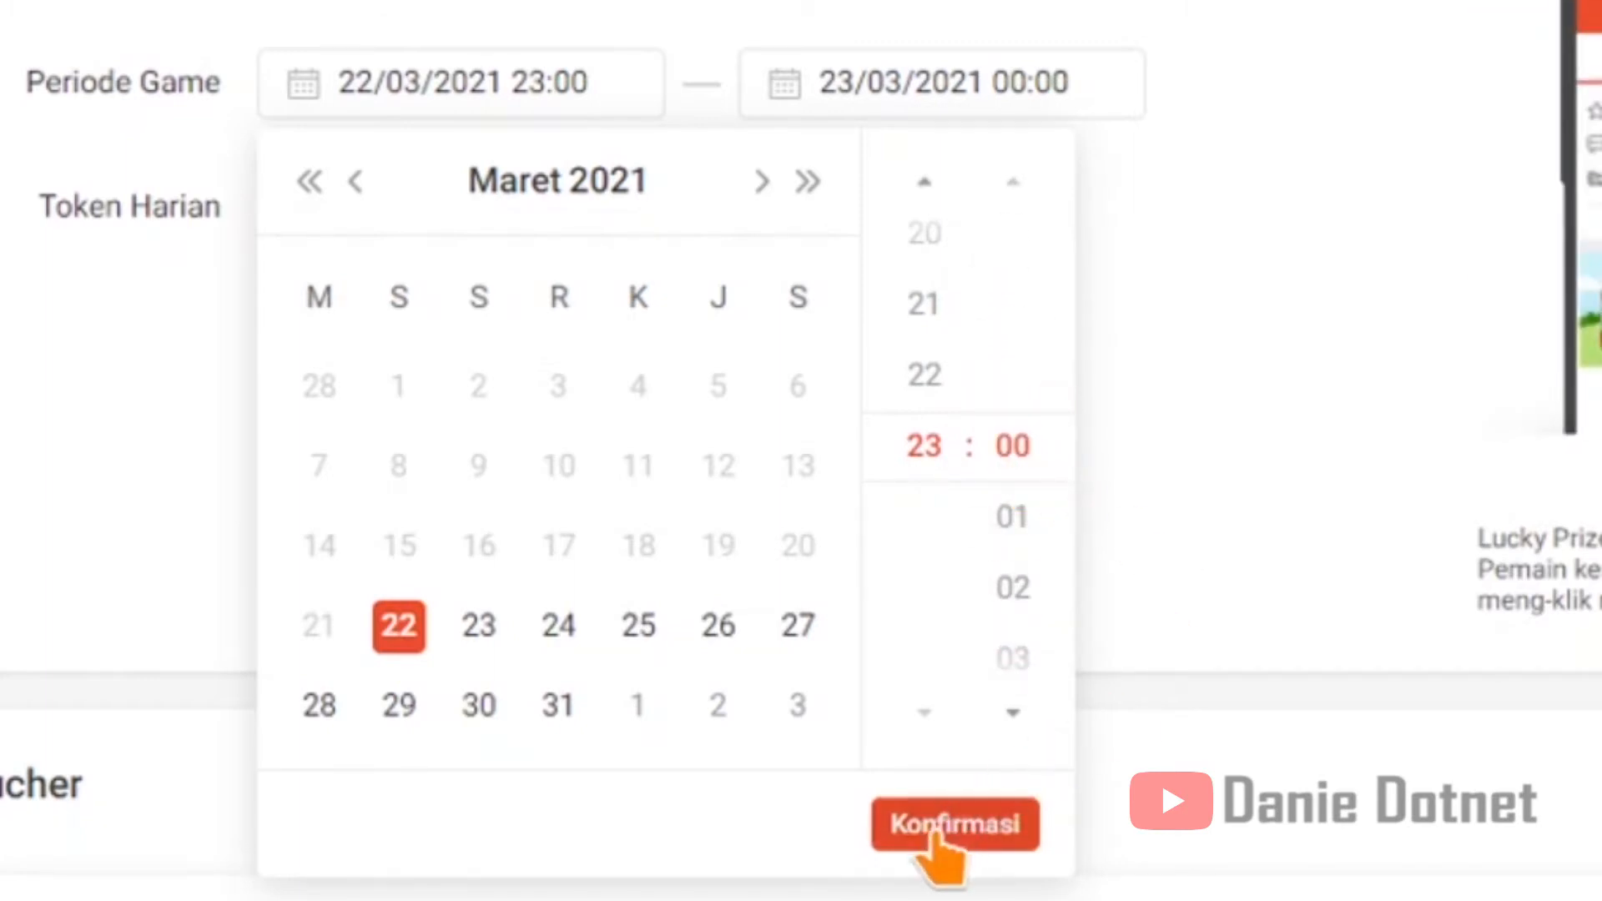
left_click(941, 834)
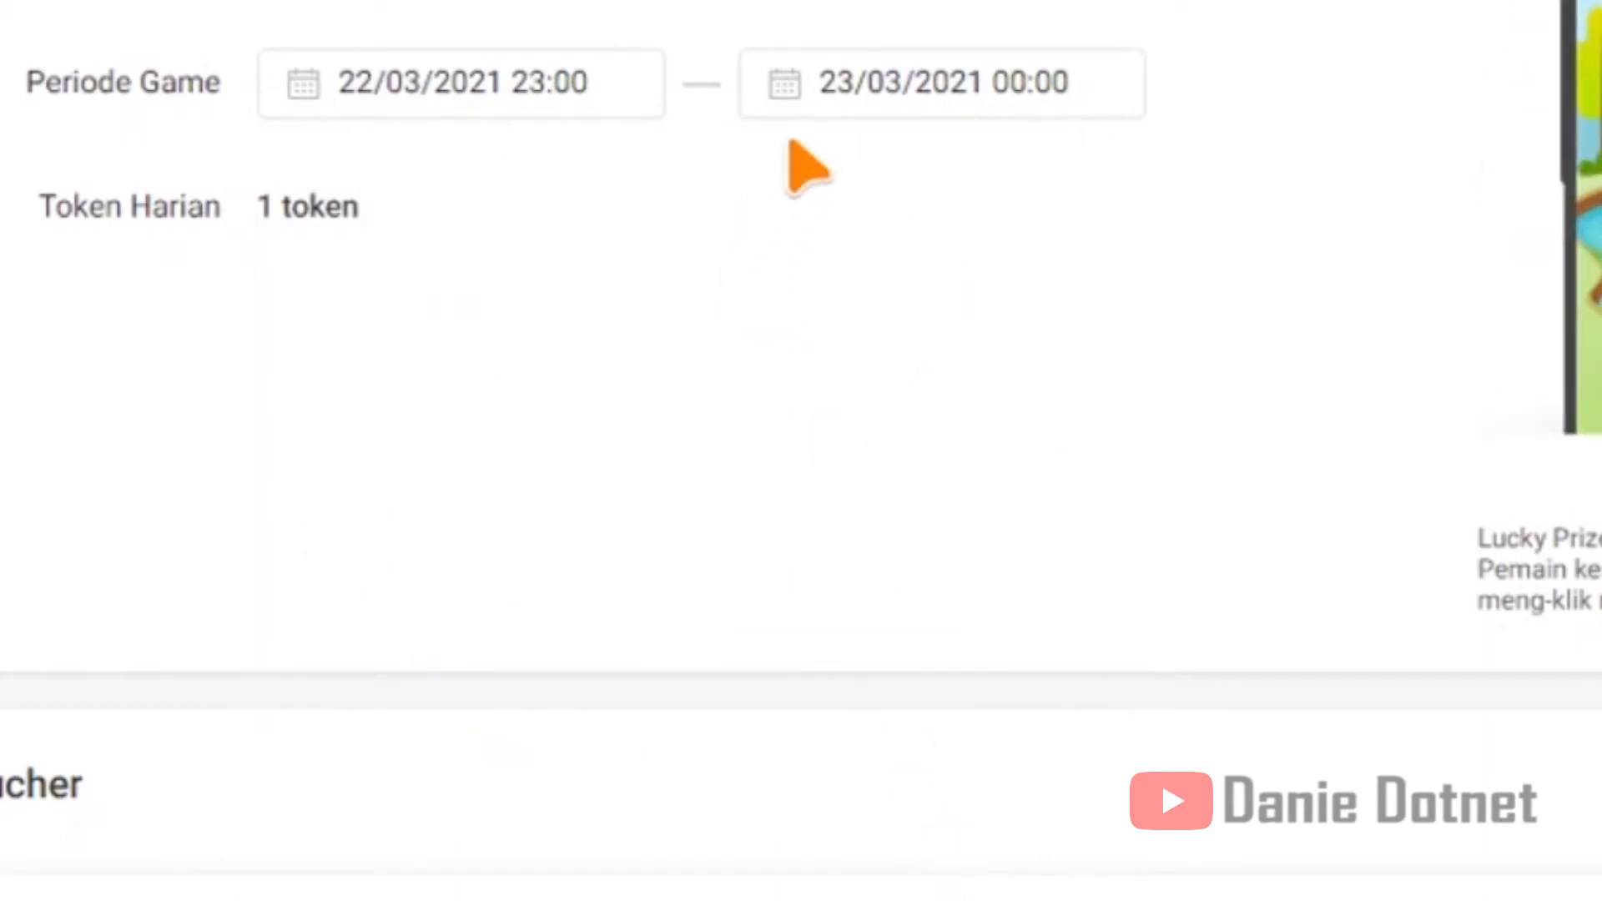
Step: Check which months are available for the end of the game period and select 23 June 2021 as its date
left_click(995, 79)
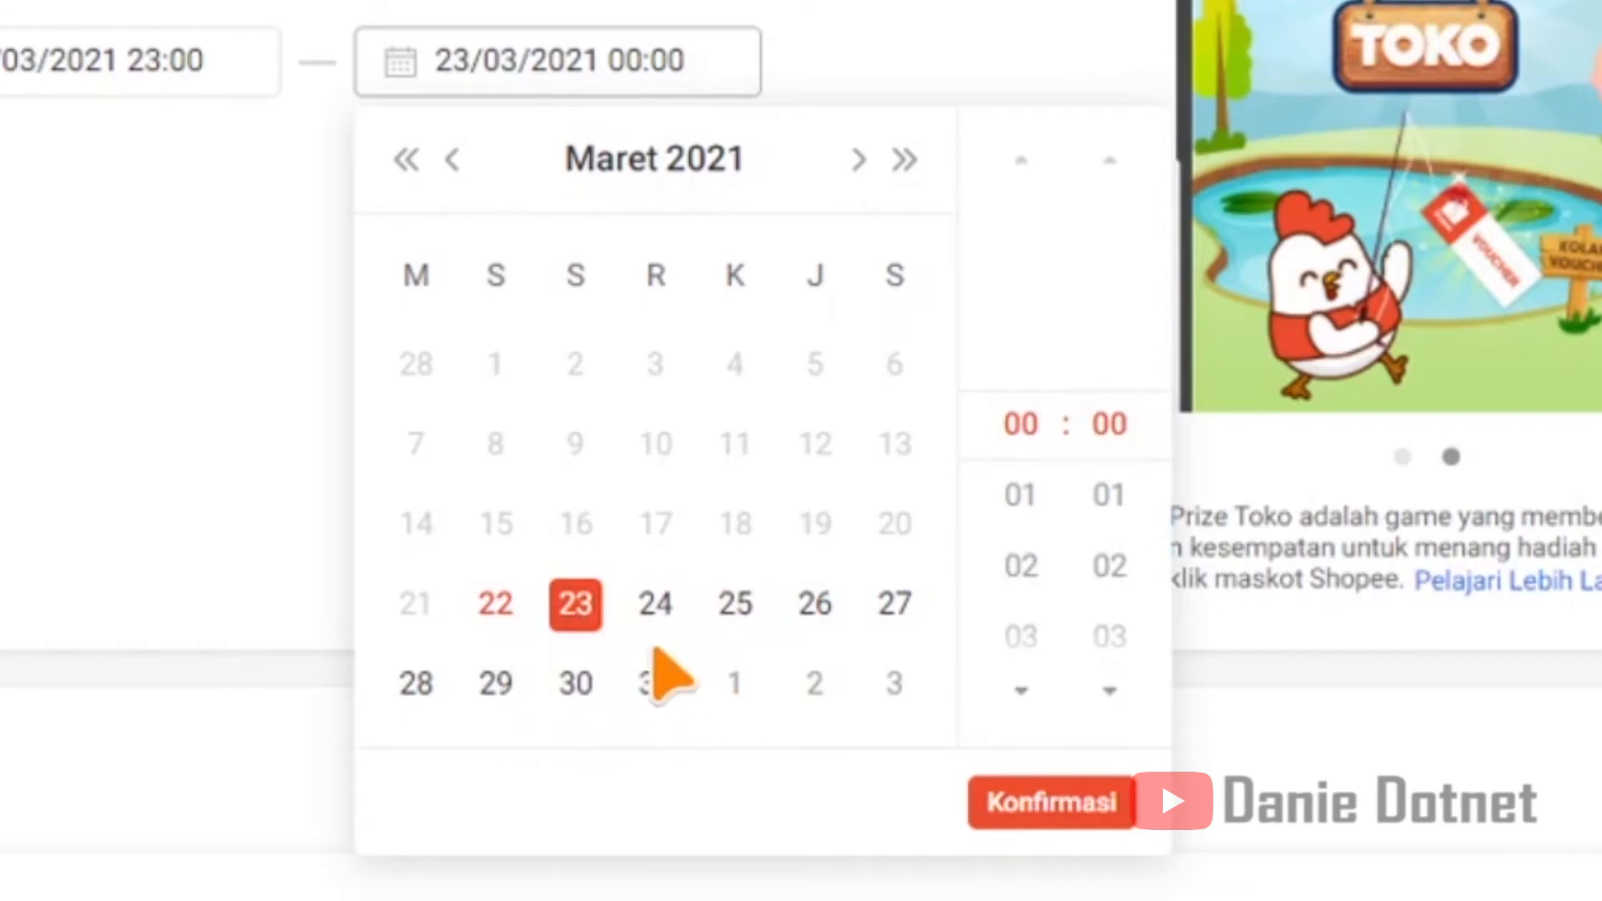
left_click(735, 684)
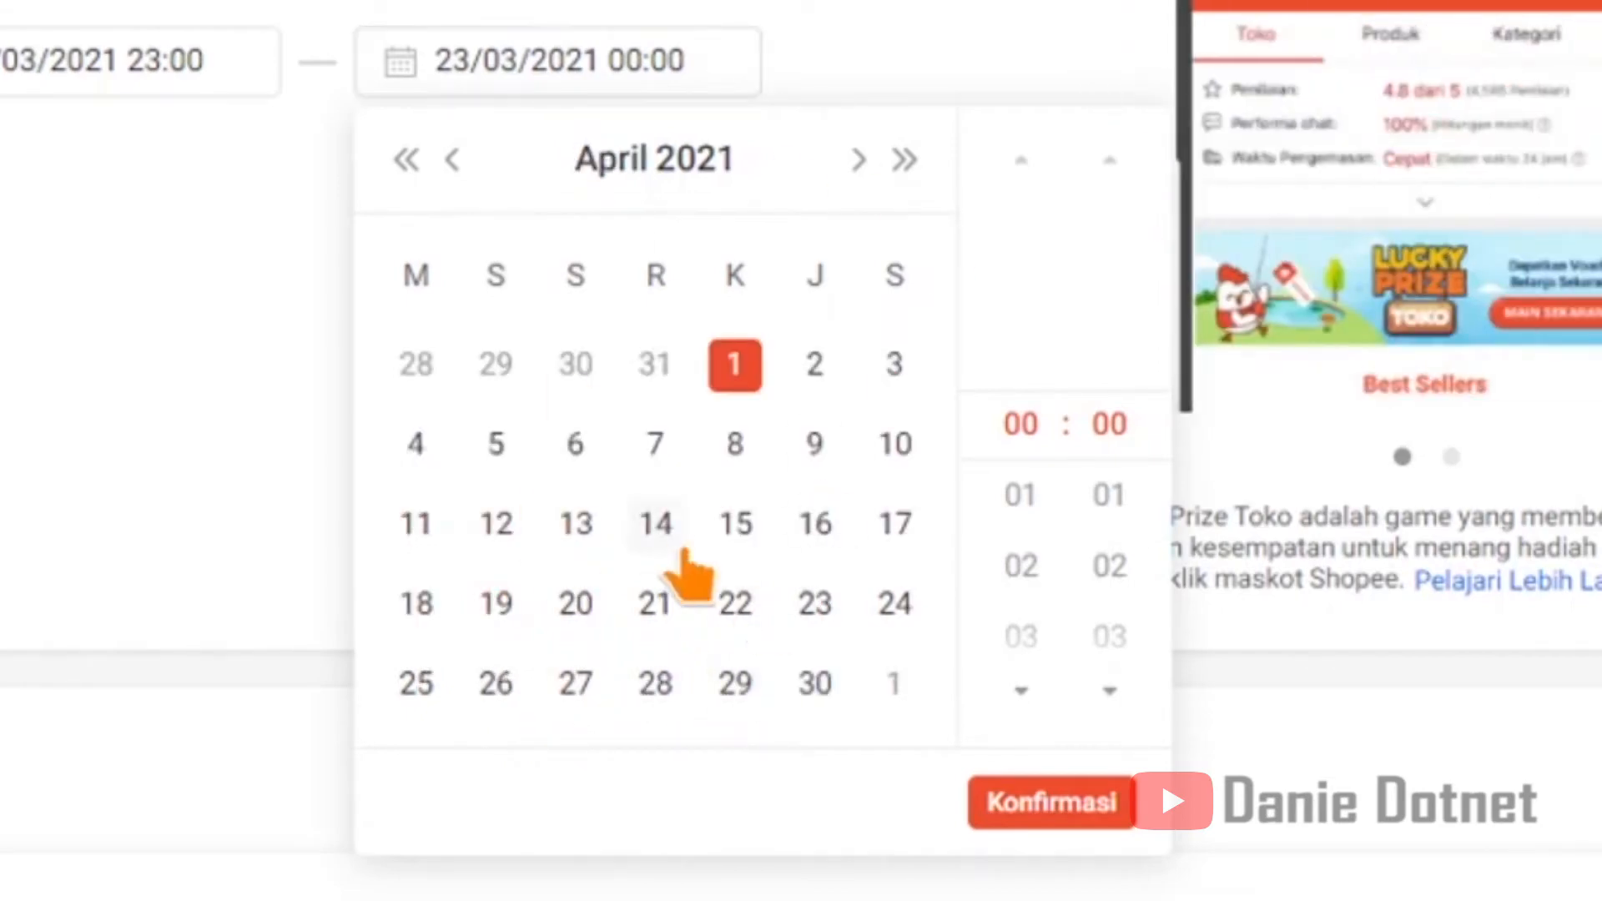
left_click(858, 159)
left_click(858, 159)
left_click(858, 159)
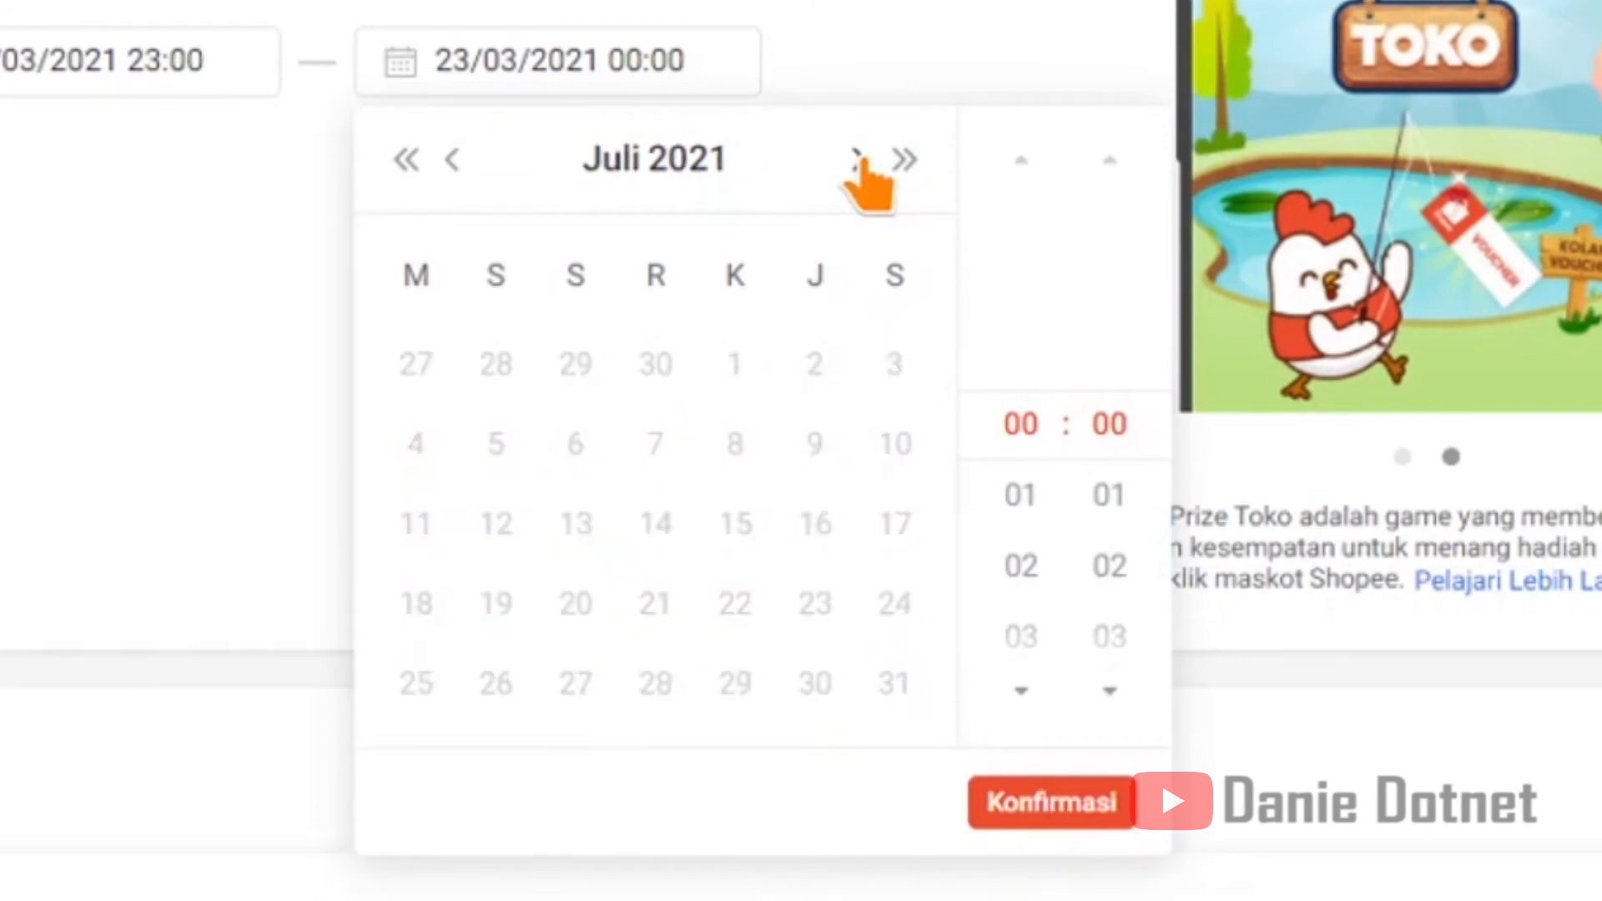
left_click(858, 159)
left_click(452, 158)
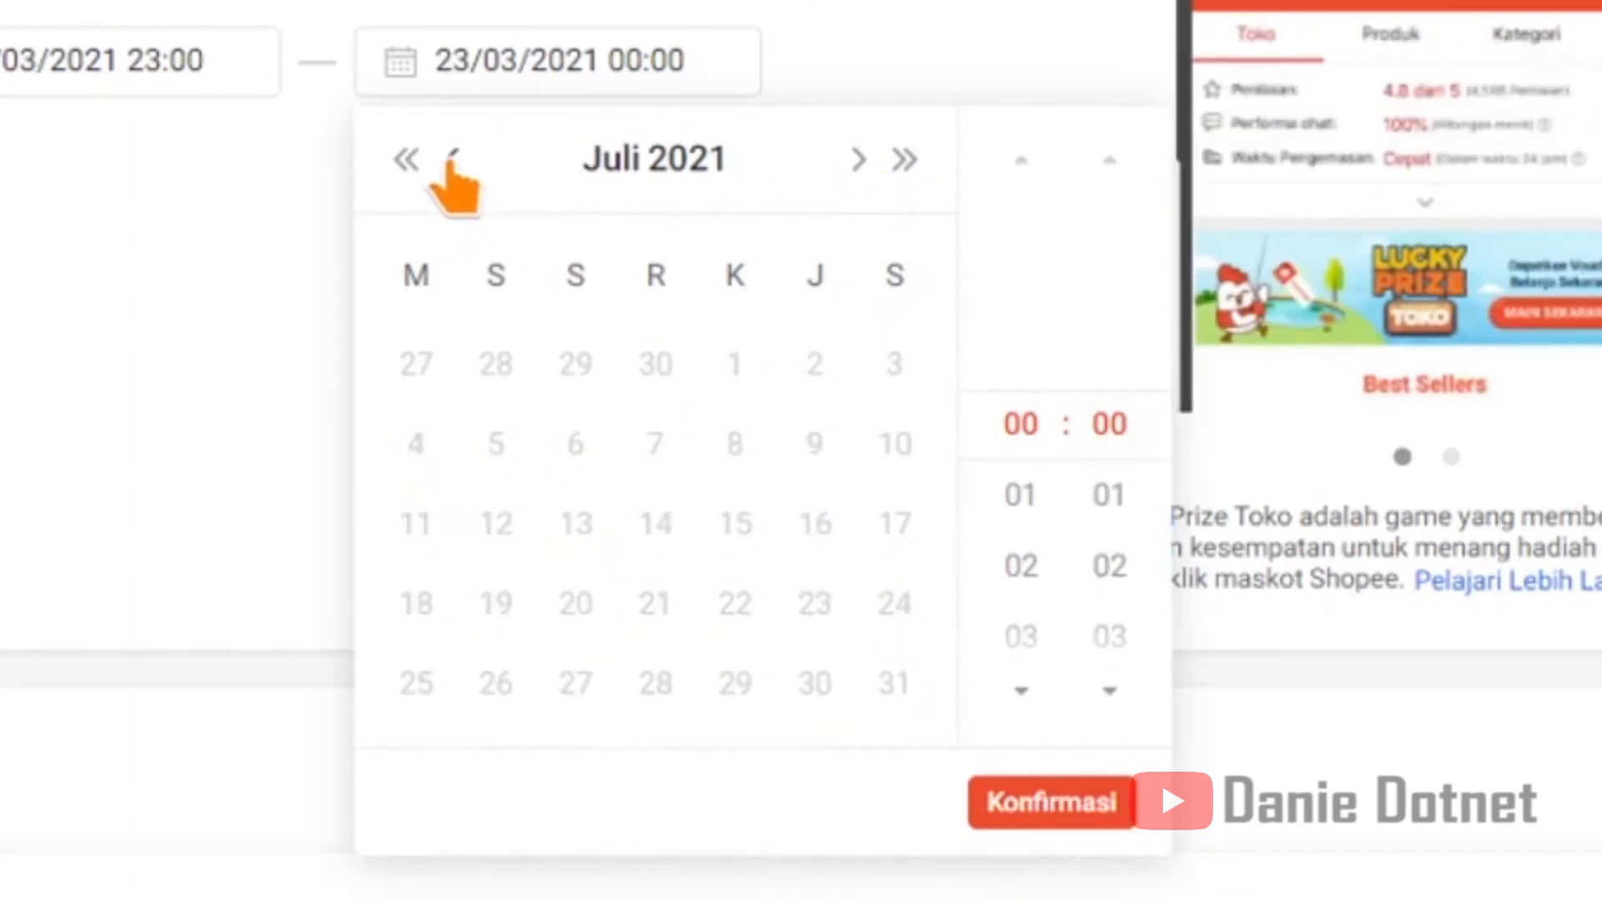
left_click(452, 159)
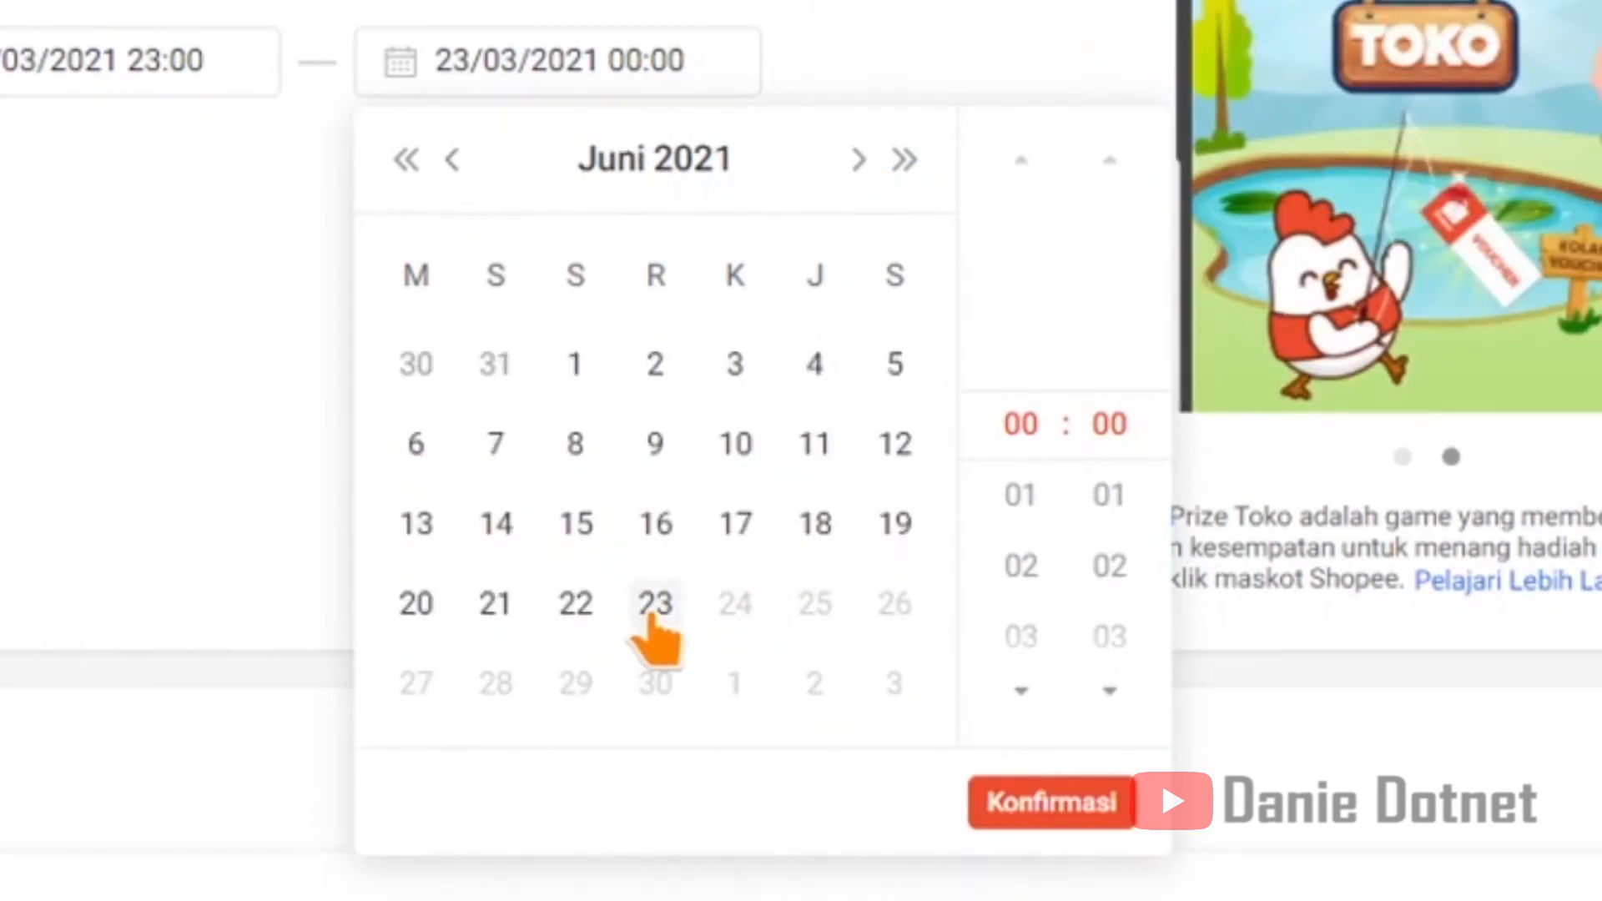
left_click(654, 605)
Step: Browse the end date calendar from March to July 2021 to check which dates can be selected for the game period
left_click(856, 161)
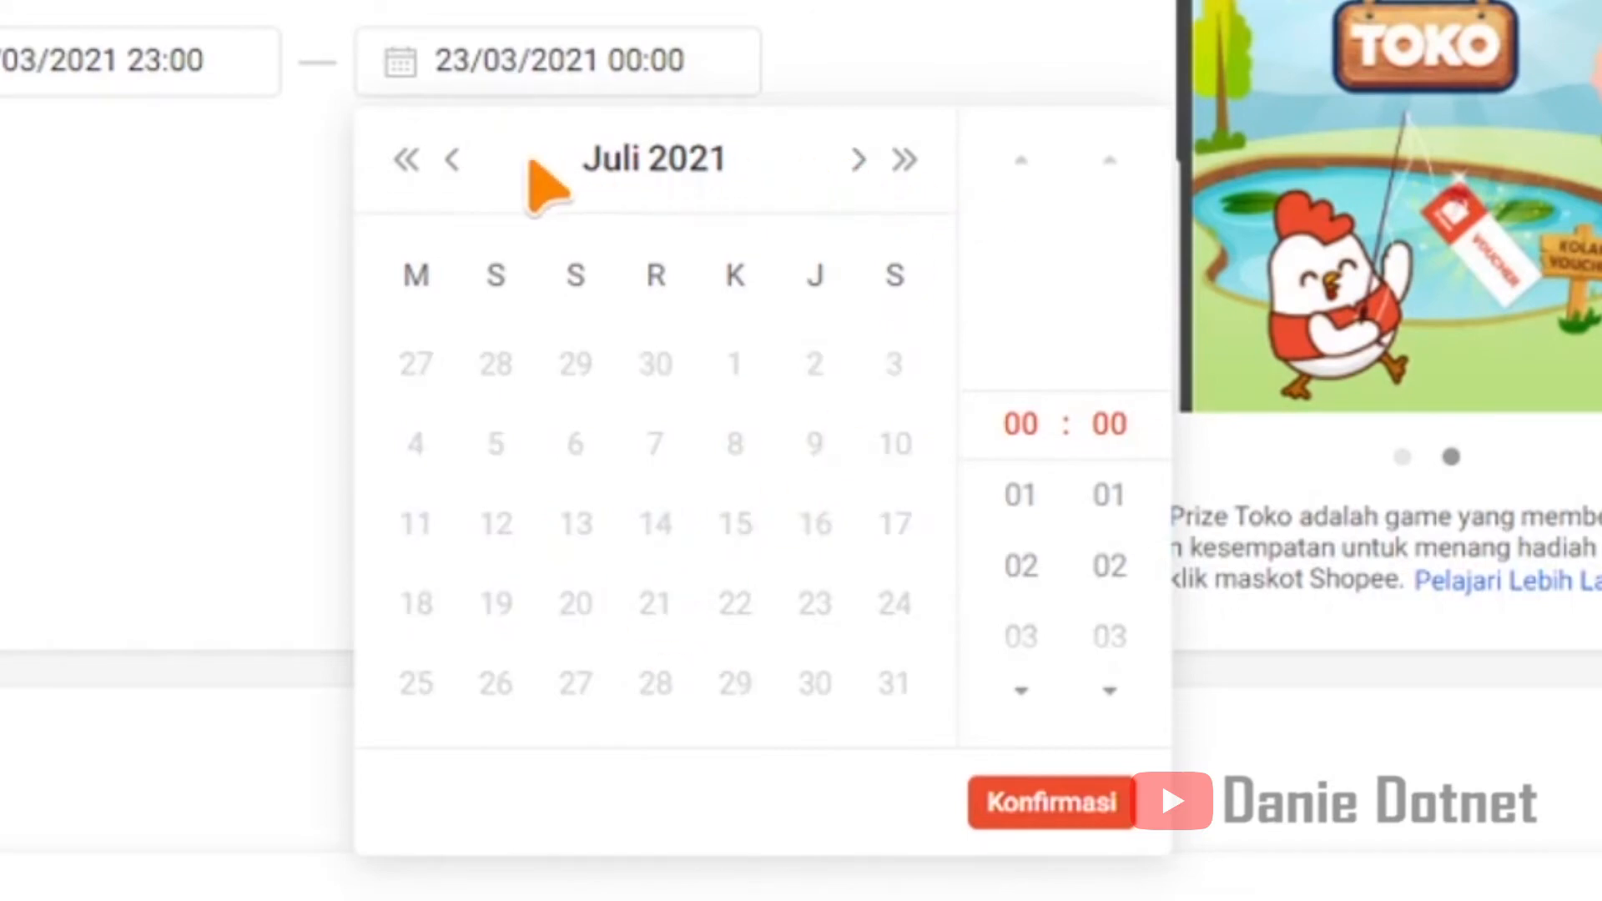
left_click(451, 160)
left_click(452, 160)
left_click(451, 160)
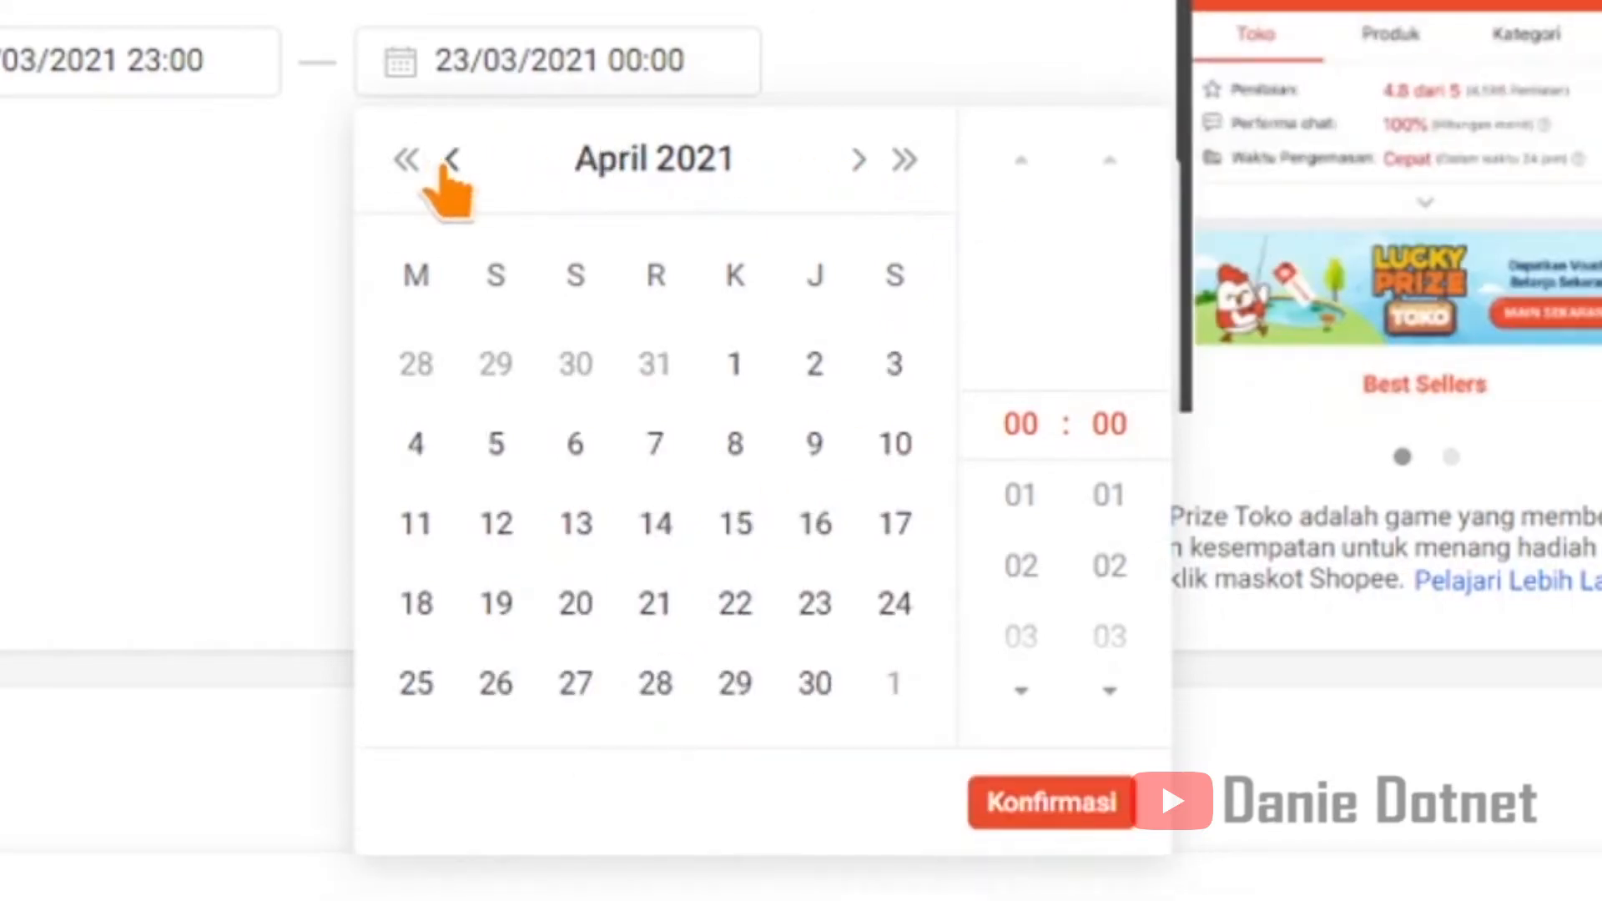
left_click(451, 160)
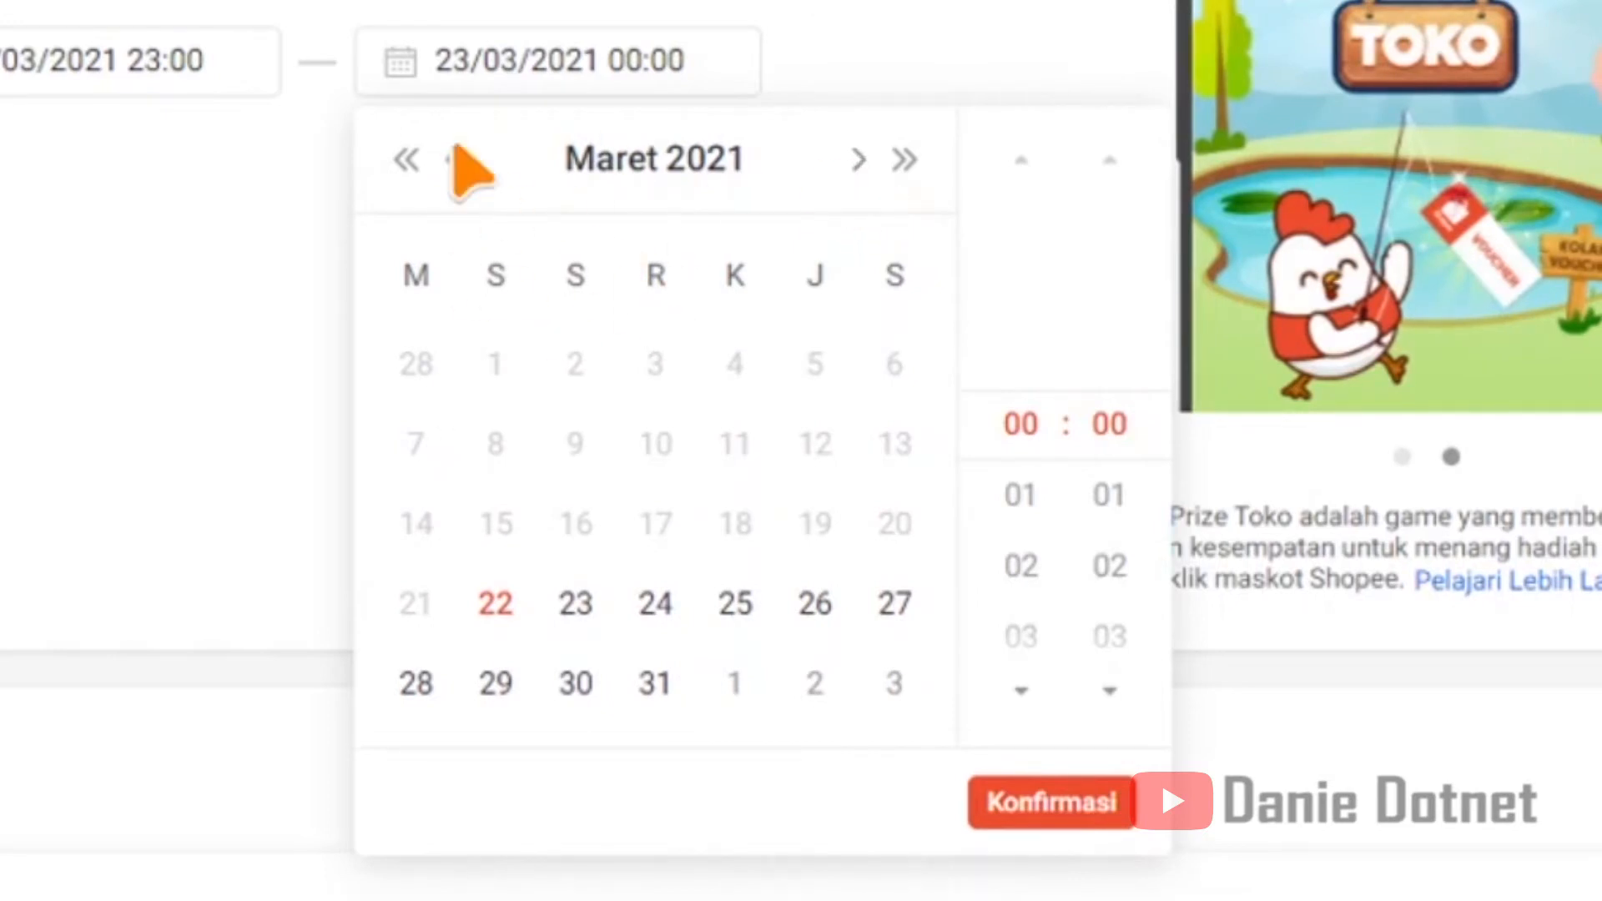
left_click(858, 160)
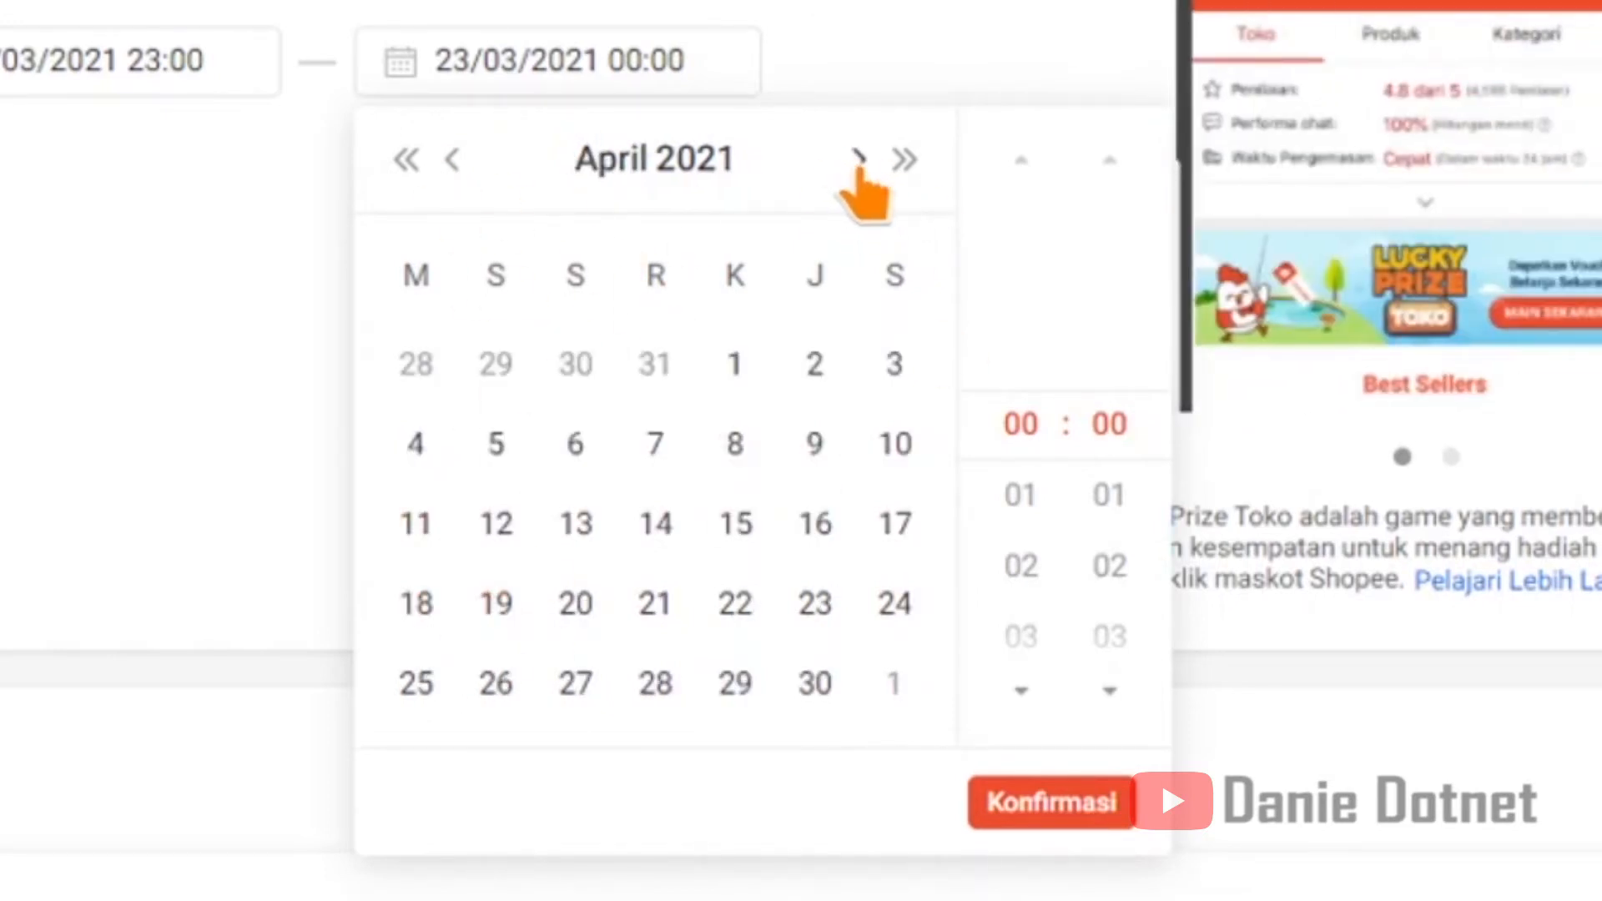
left_click(858, 161)
left_click(858, 160)
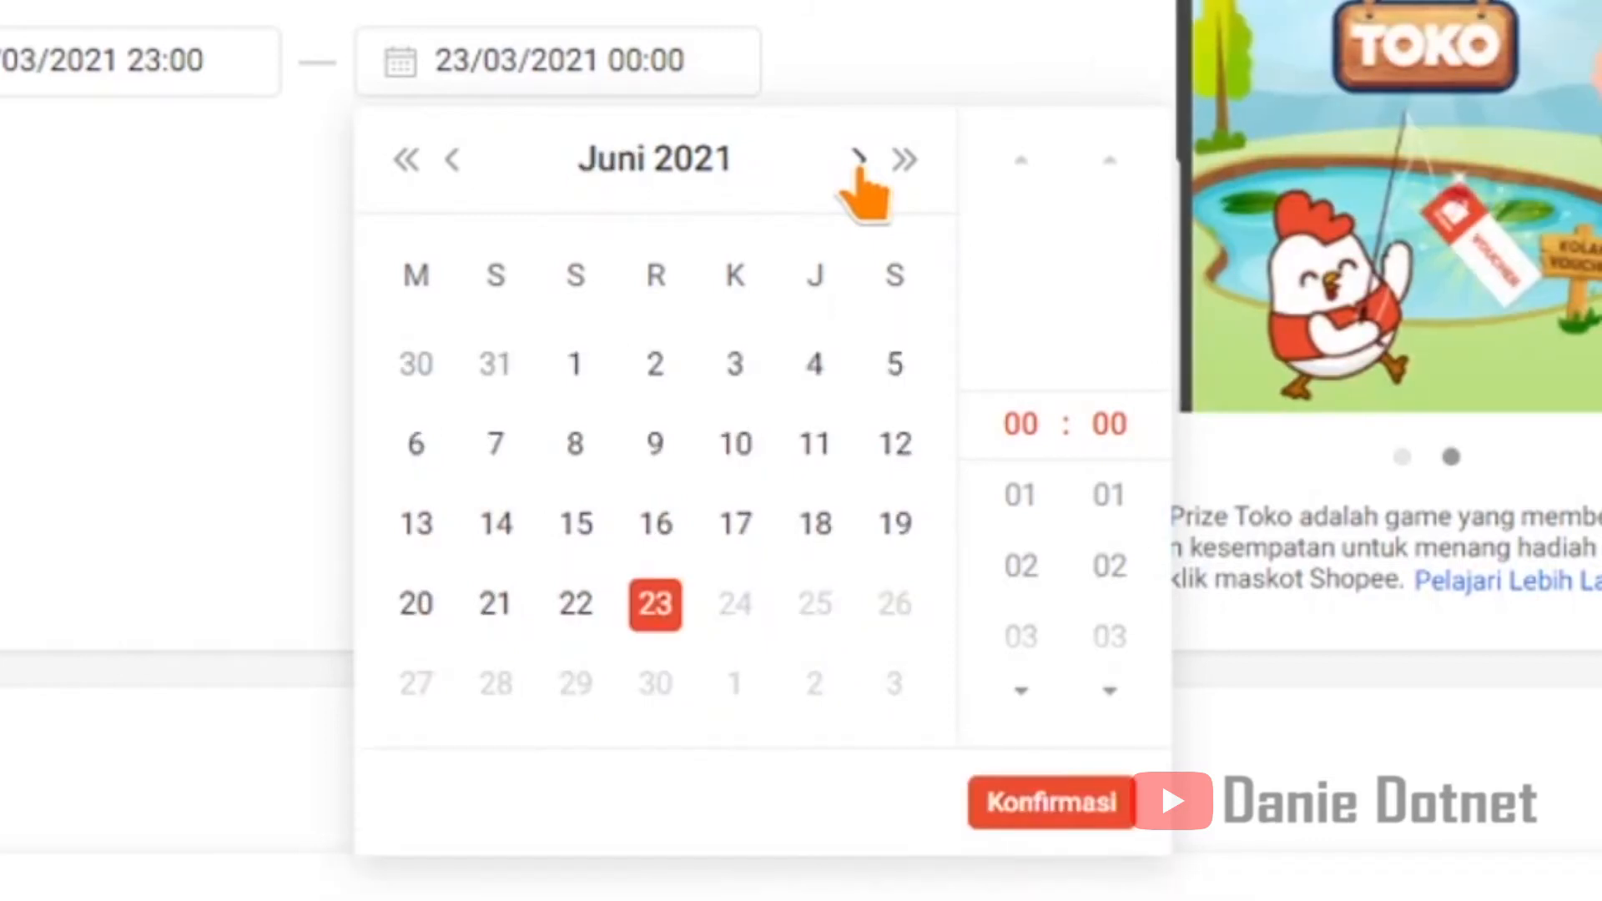
left_click(858, 160)
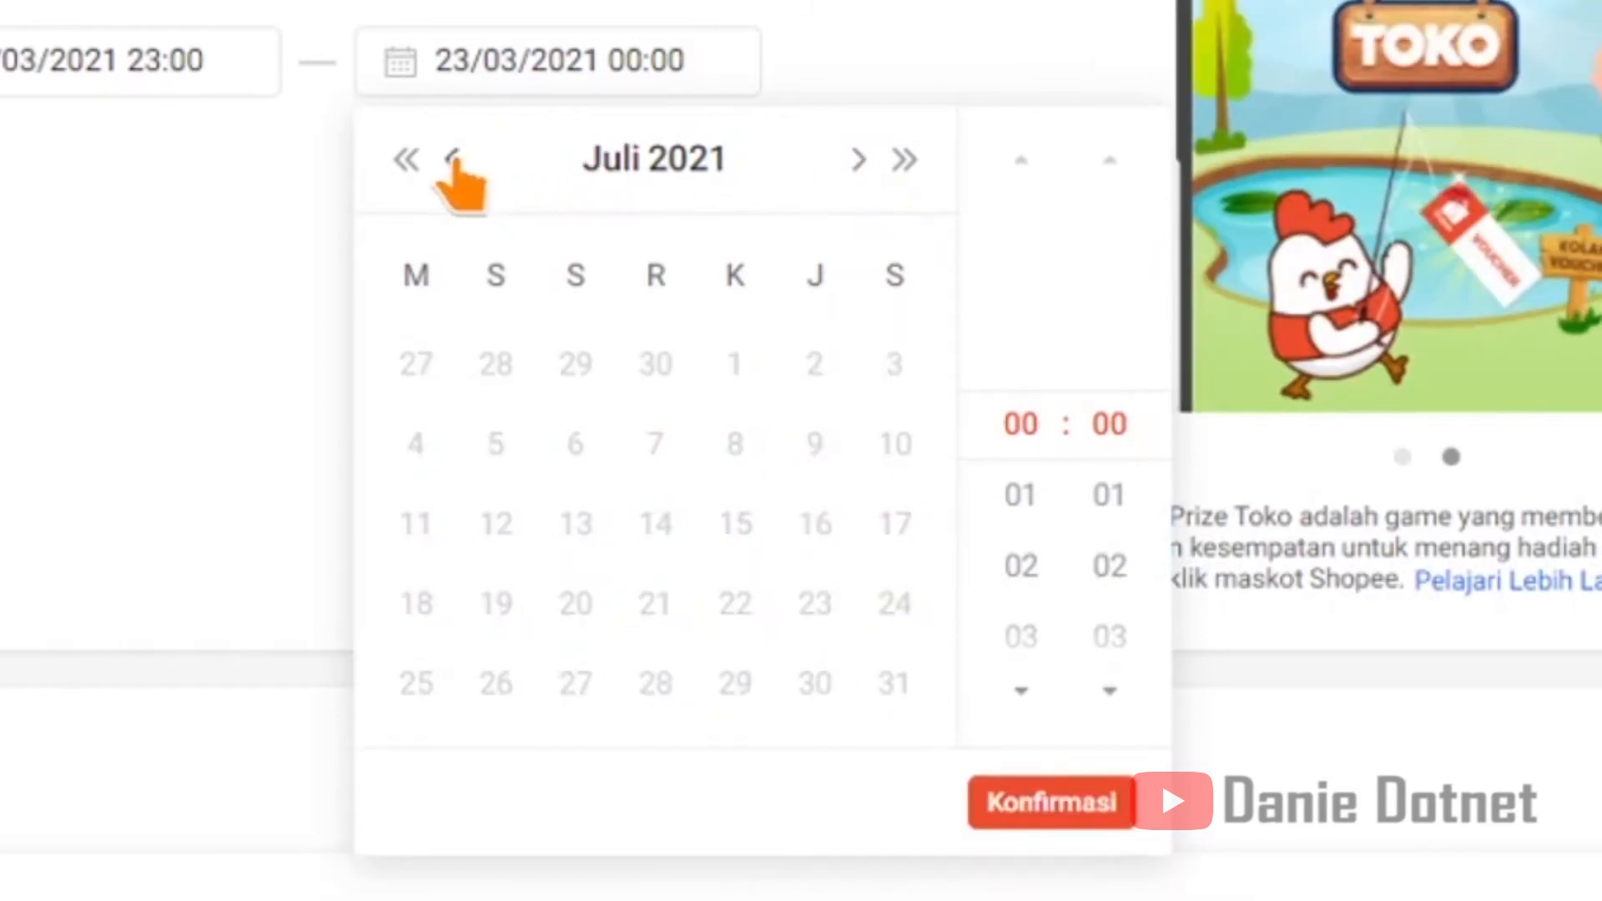
left_click(452, 158)
left_click(452, 159)
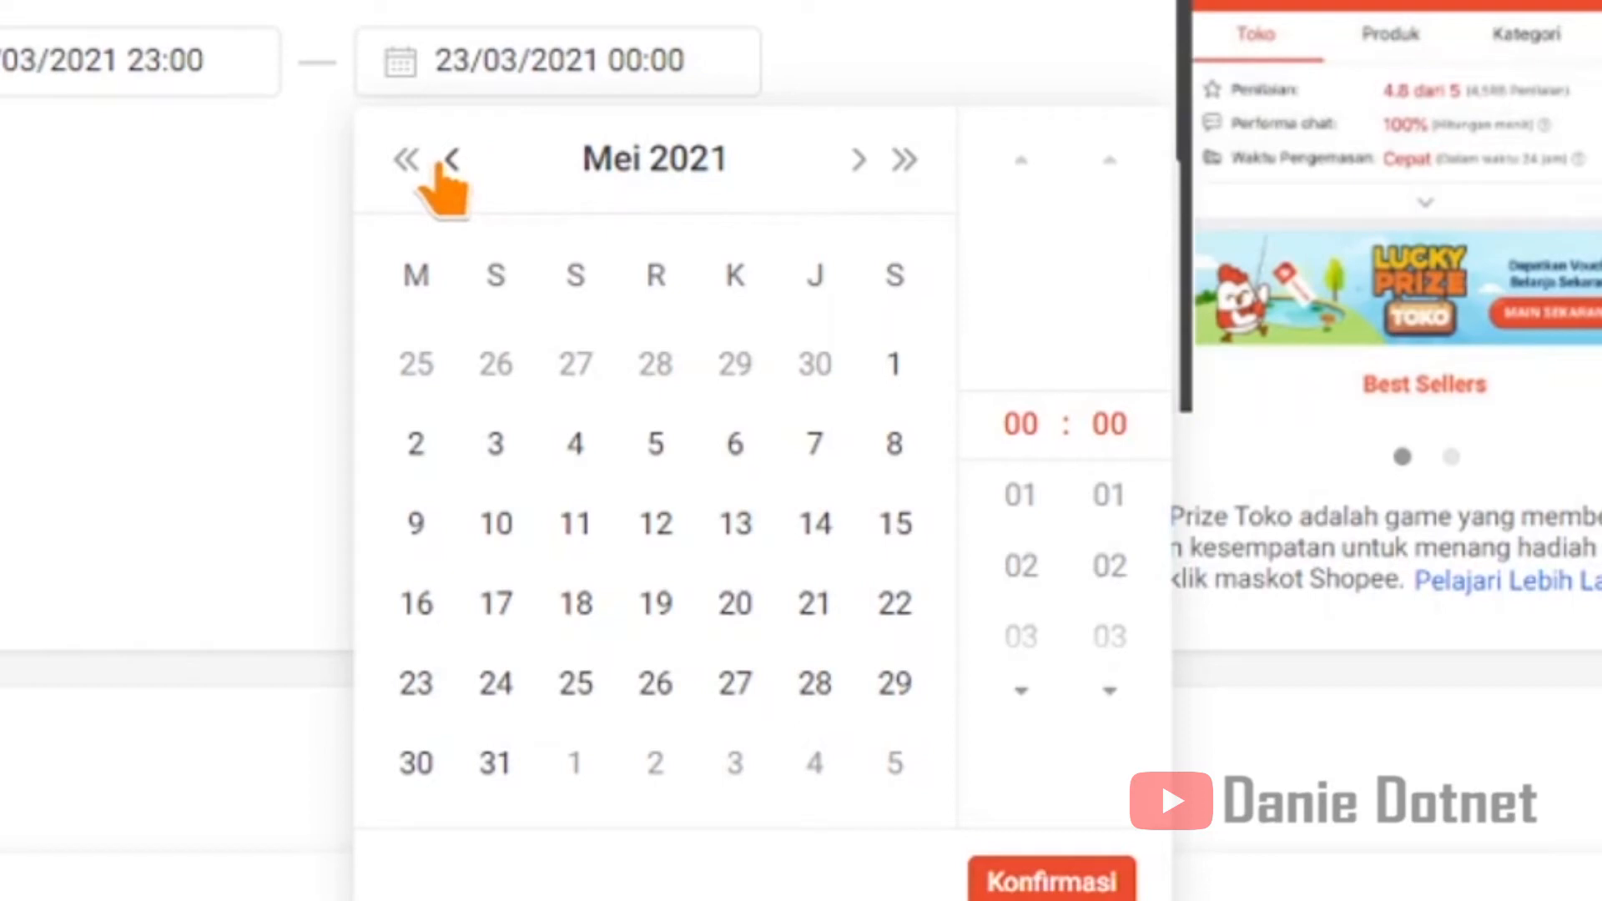
left_click(451, 163)
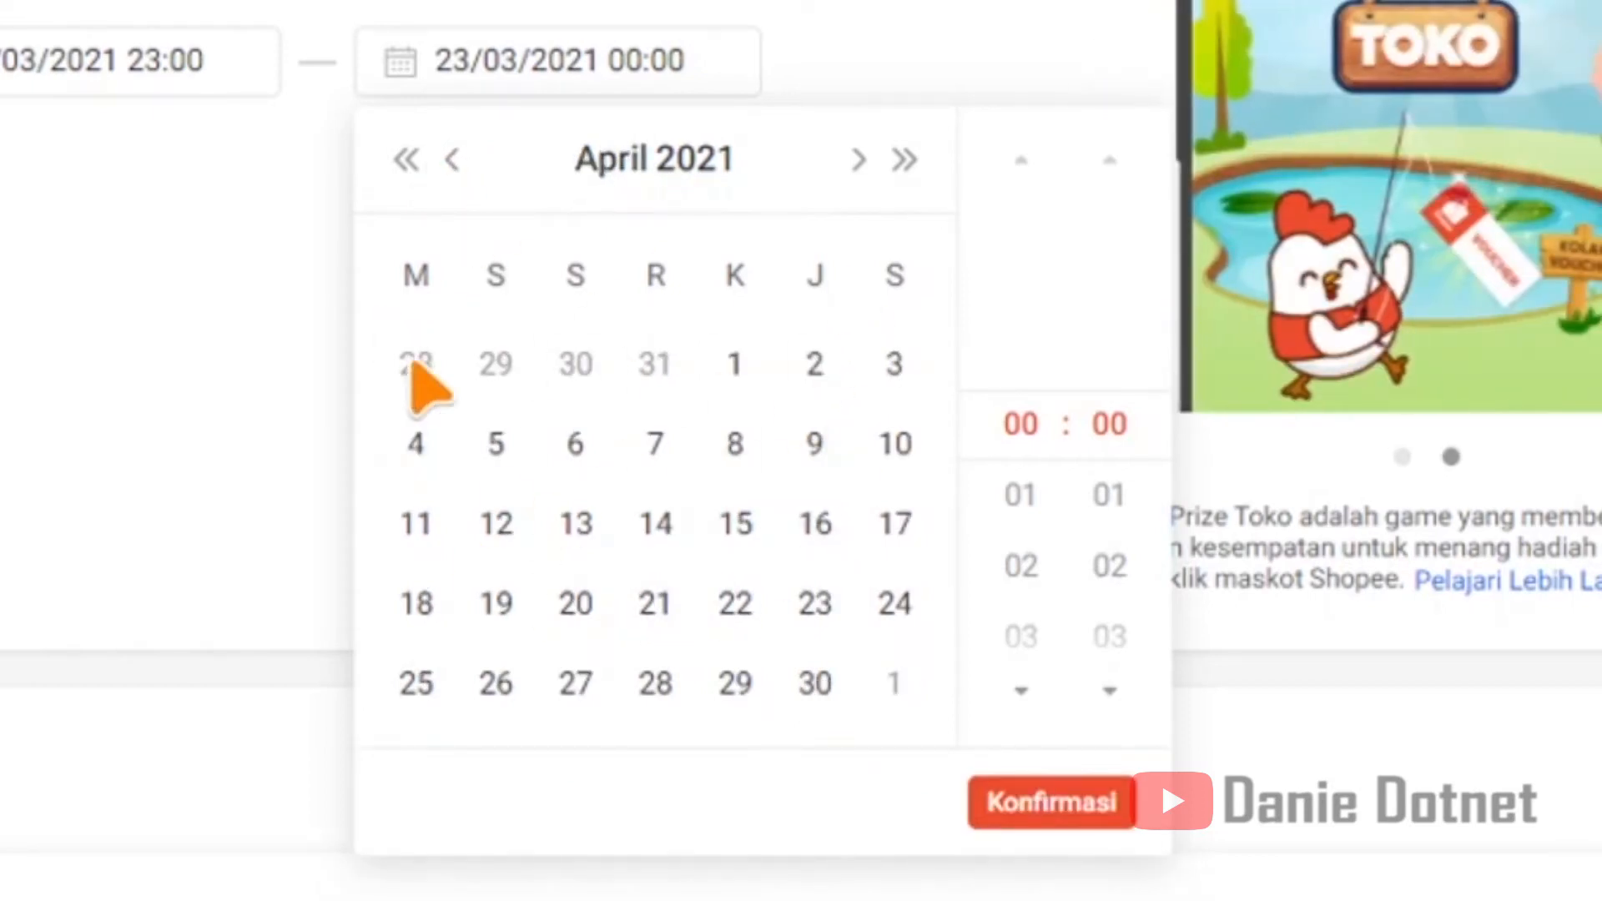
left_click(452, 160)
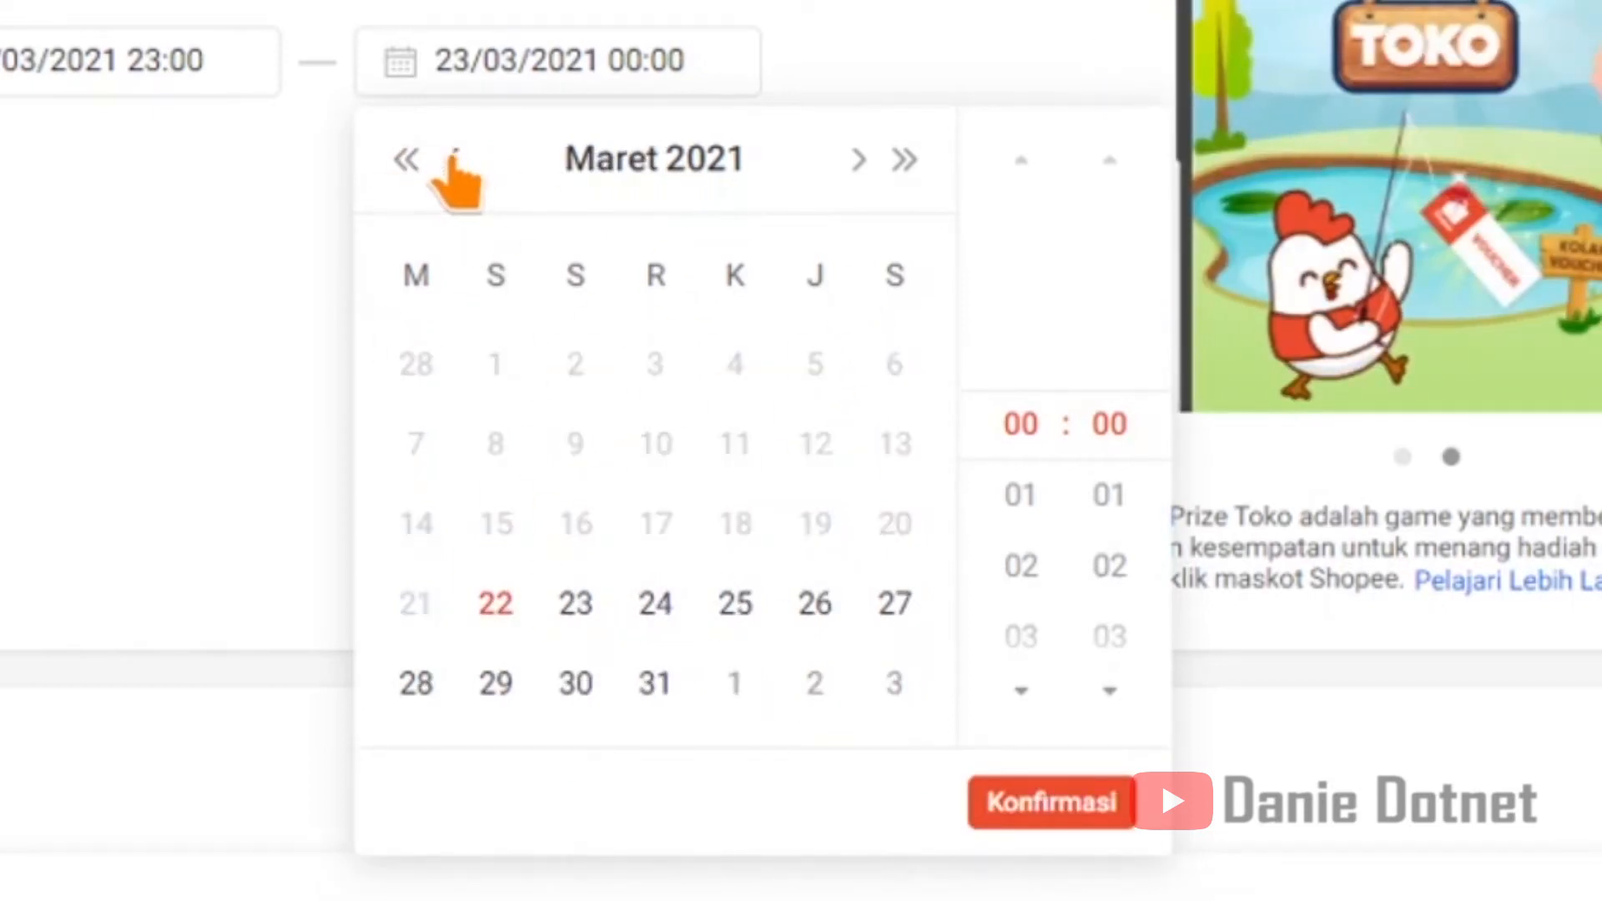
Step: Set the end of the game period to 15/04/2021 00:00 and confirm it
left_click(859, 160)
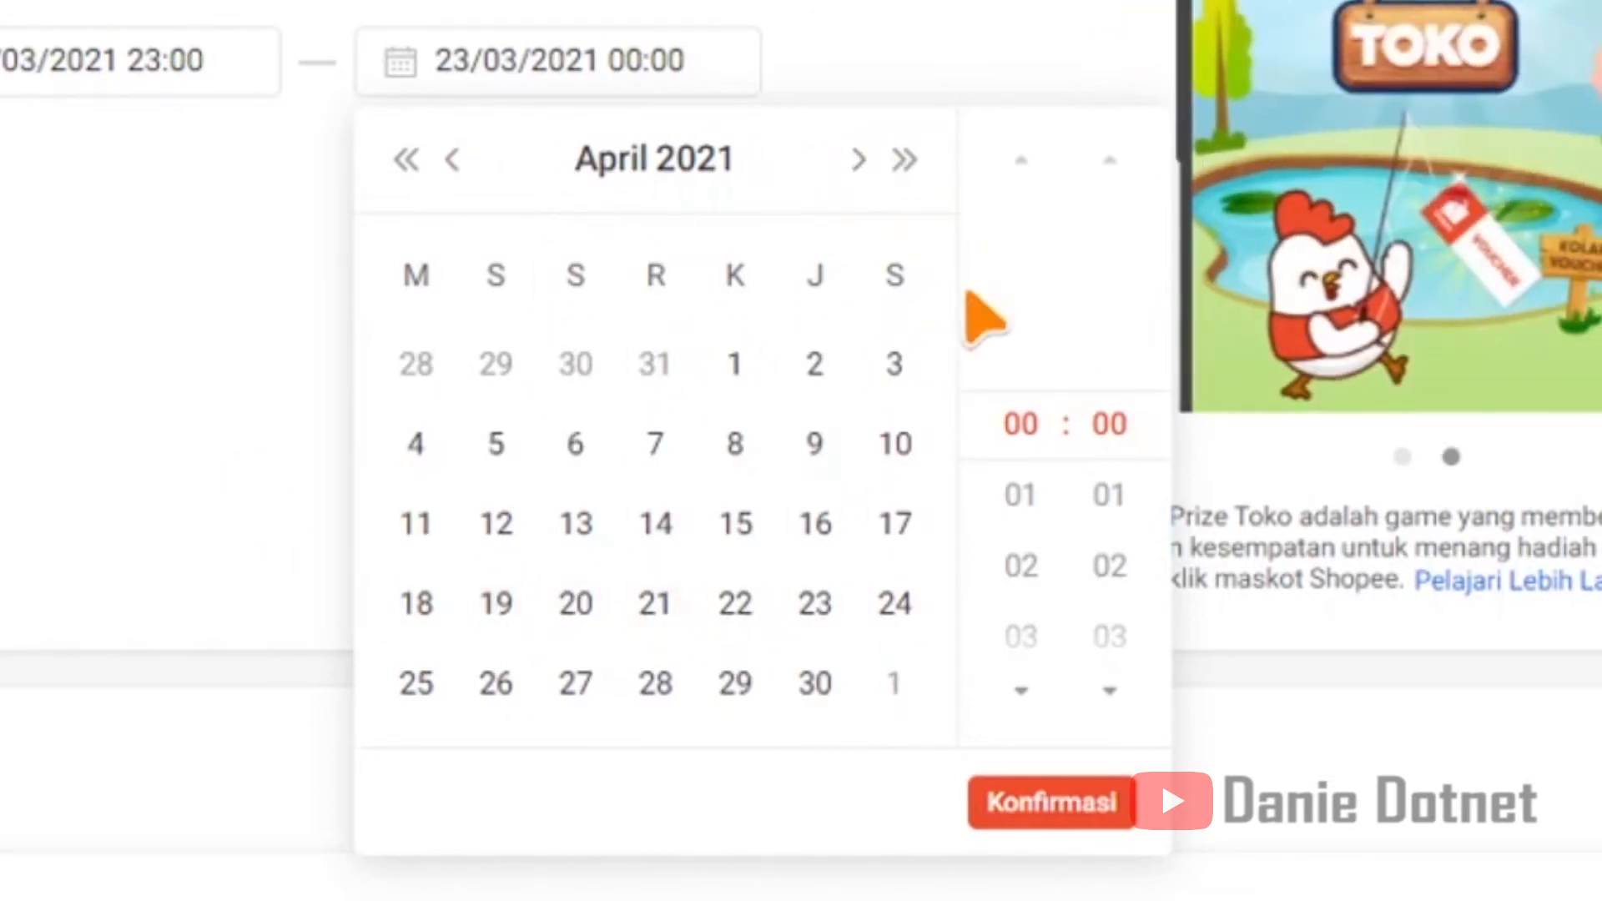
left_click(735, 528)
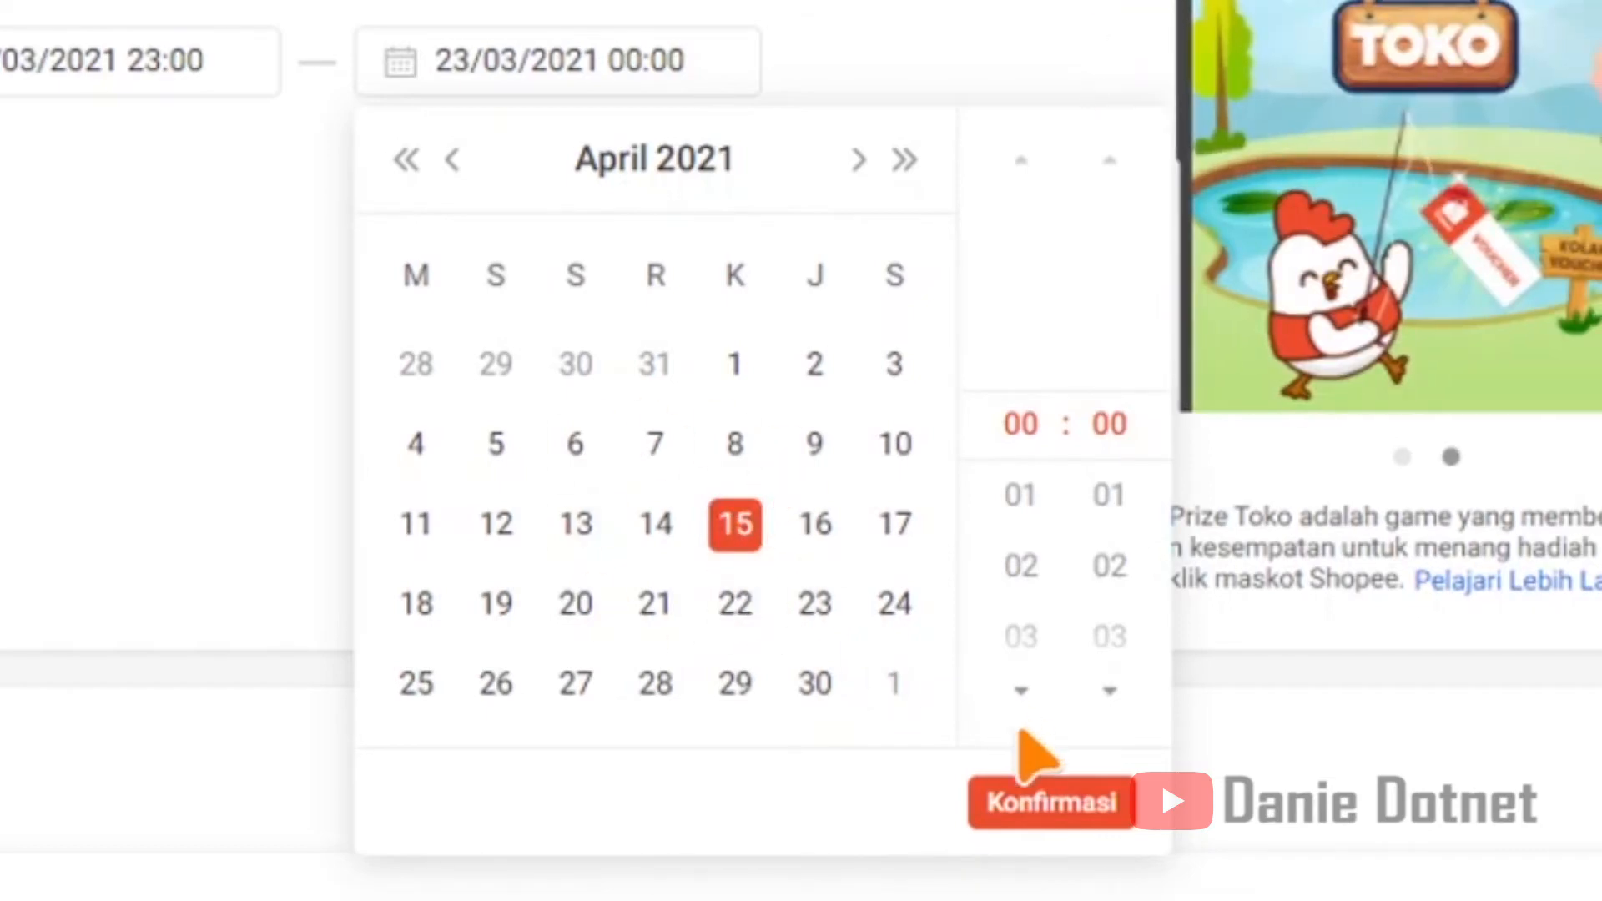
scroll(1043, 734, "down", 3)
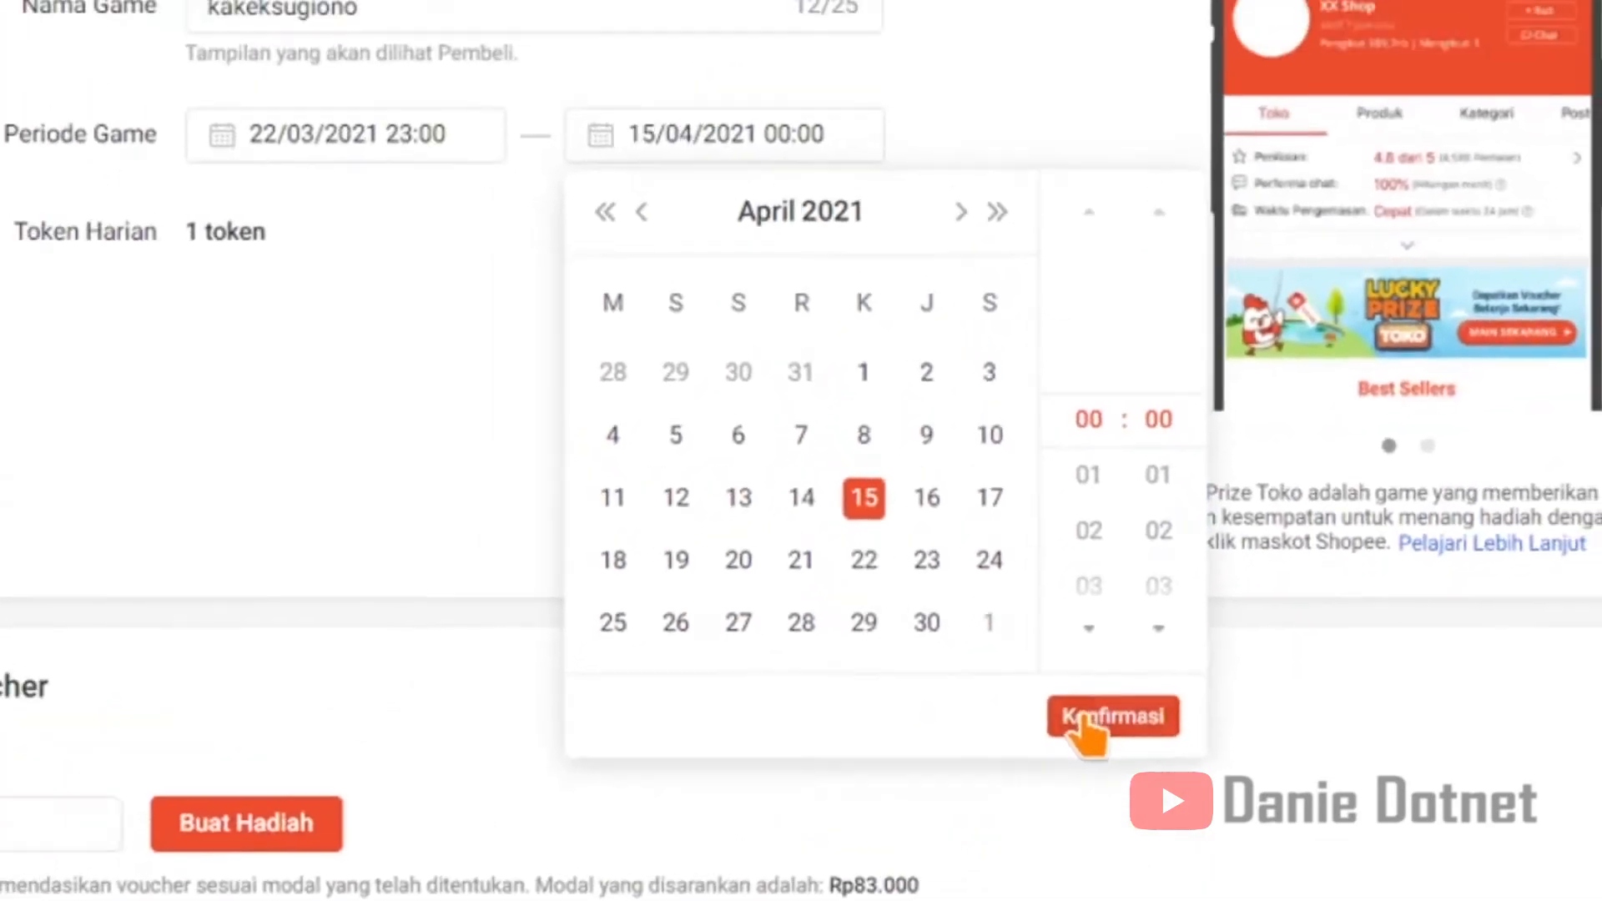
left_click(1079, 719)
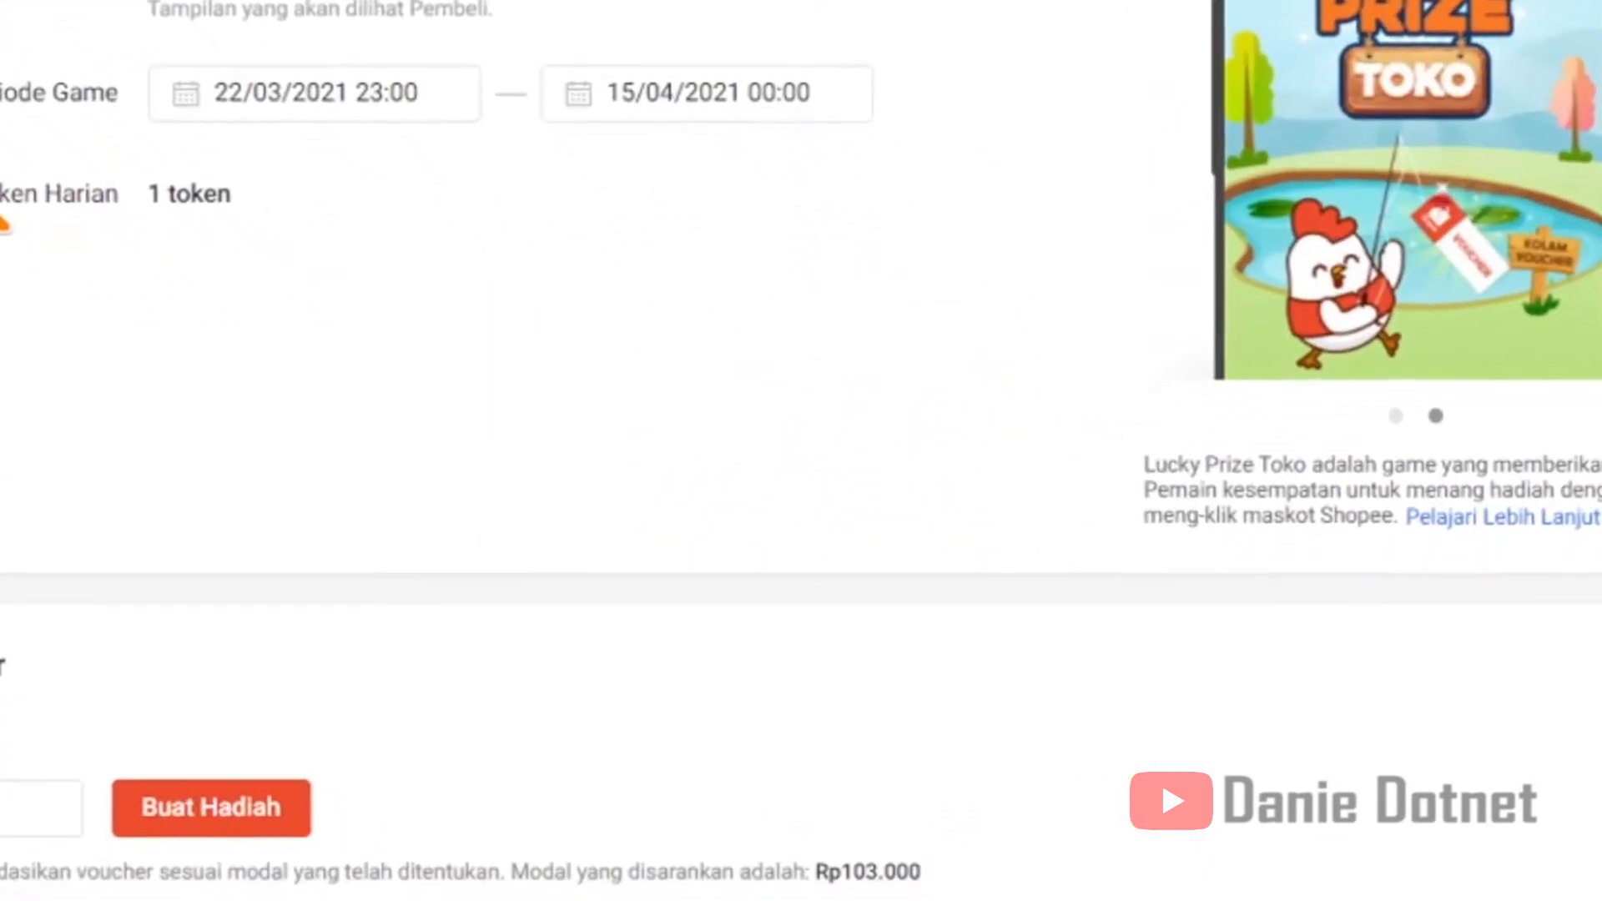
Step: Examine the daily token allowance (Token Harian) given in the basic information of the game form
left_click_drag(142, 194, 238, 196)
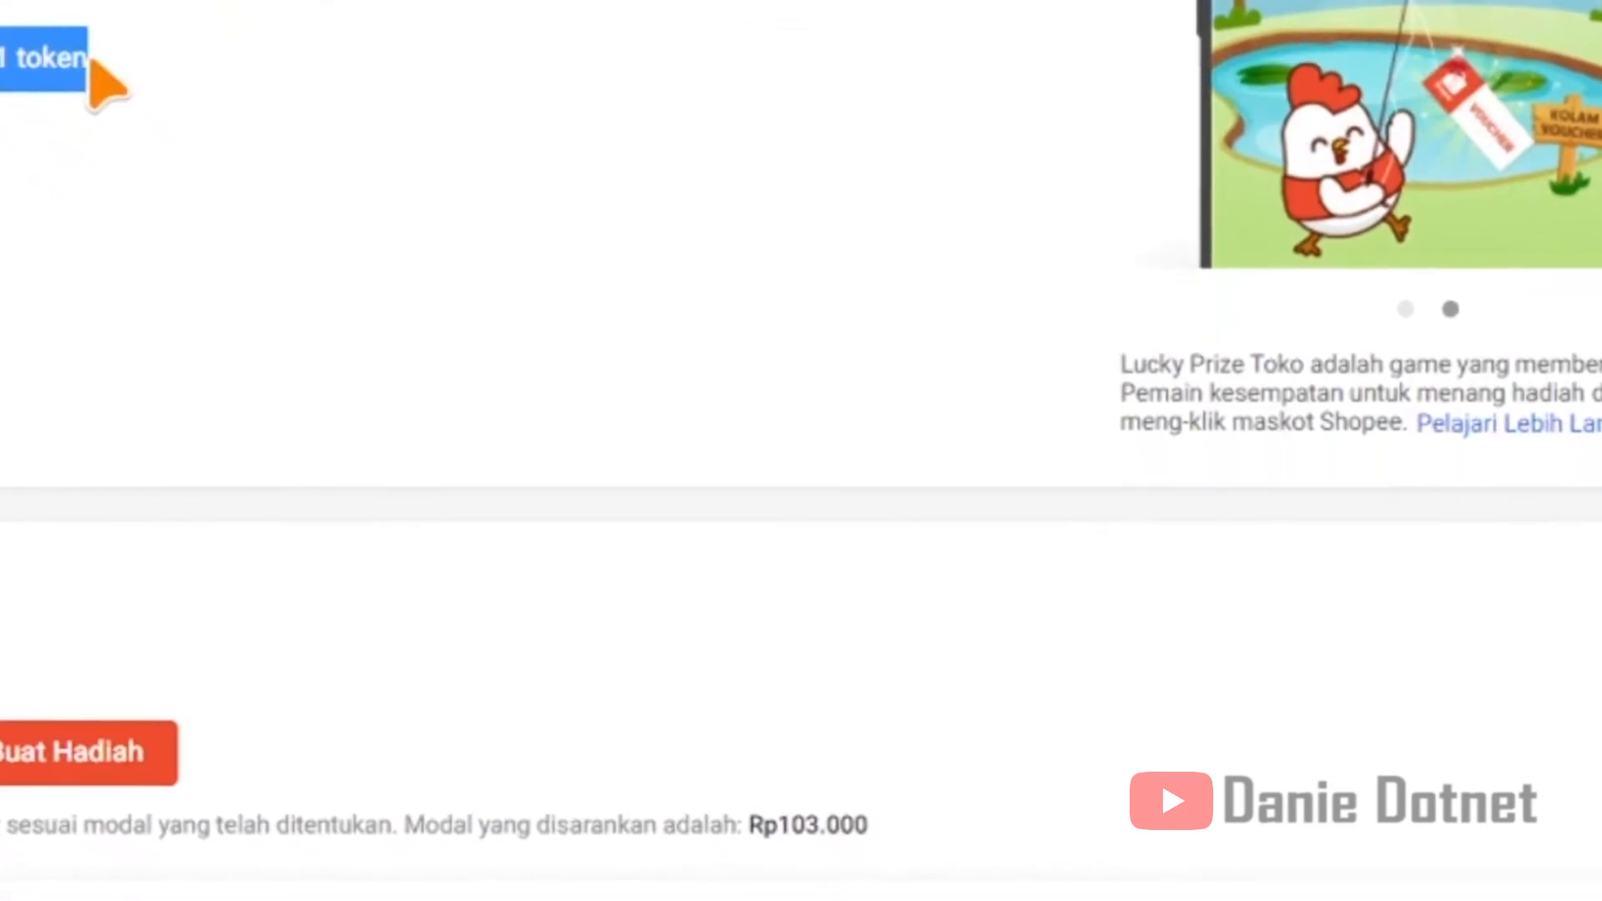
left_click(147, 72)
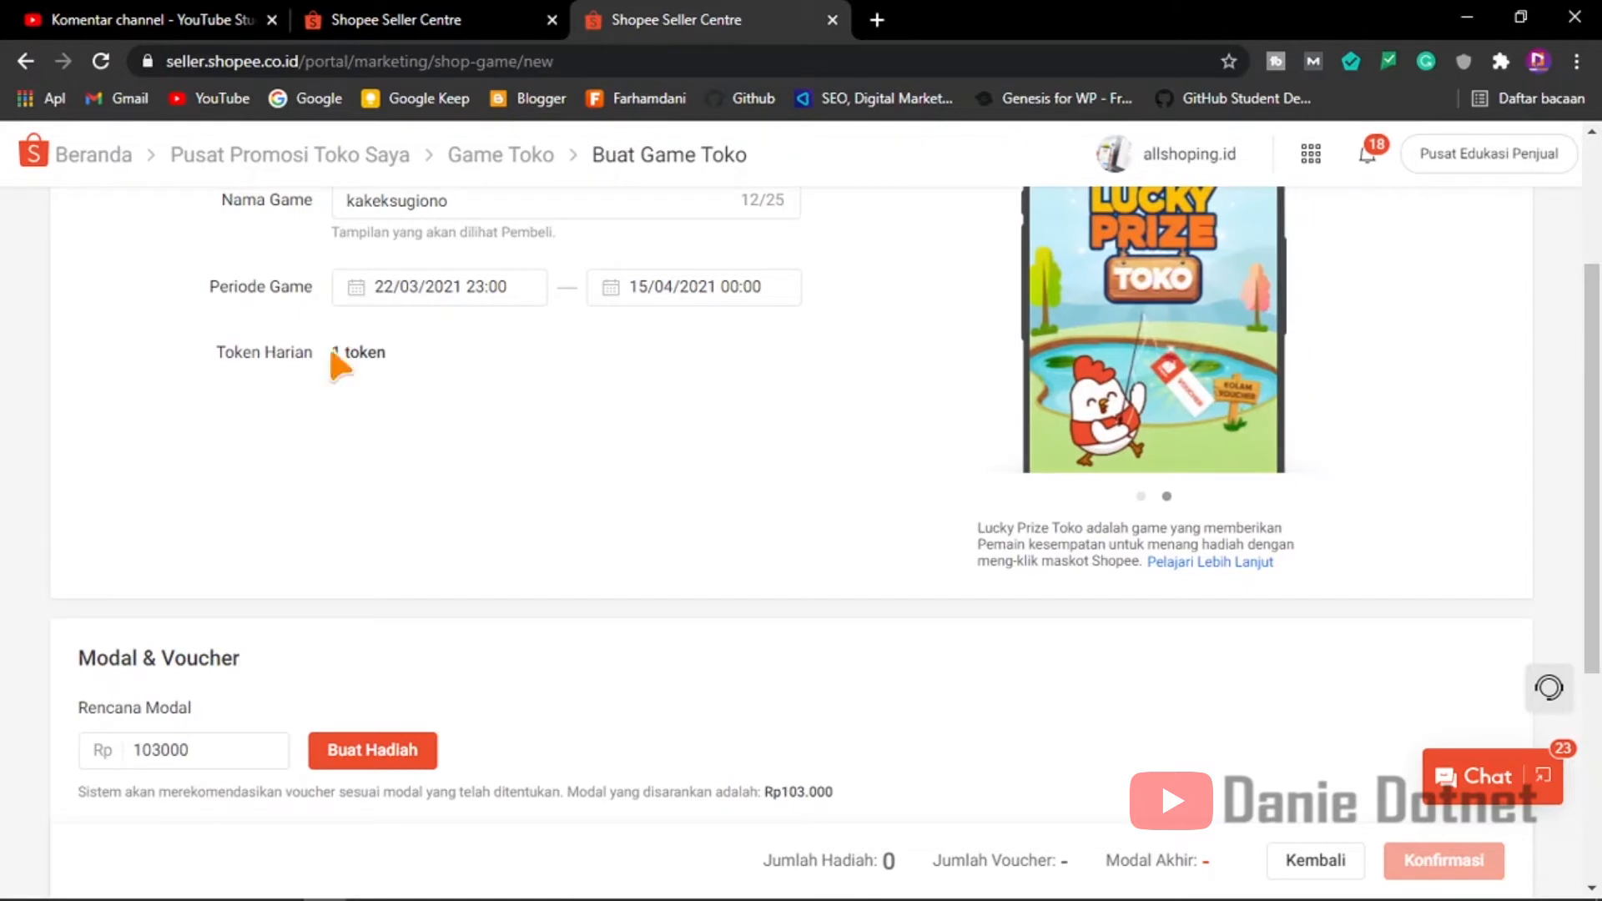
left_click_drag(332, 350, 384, 354)
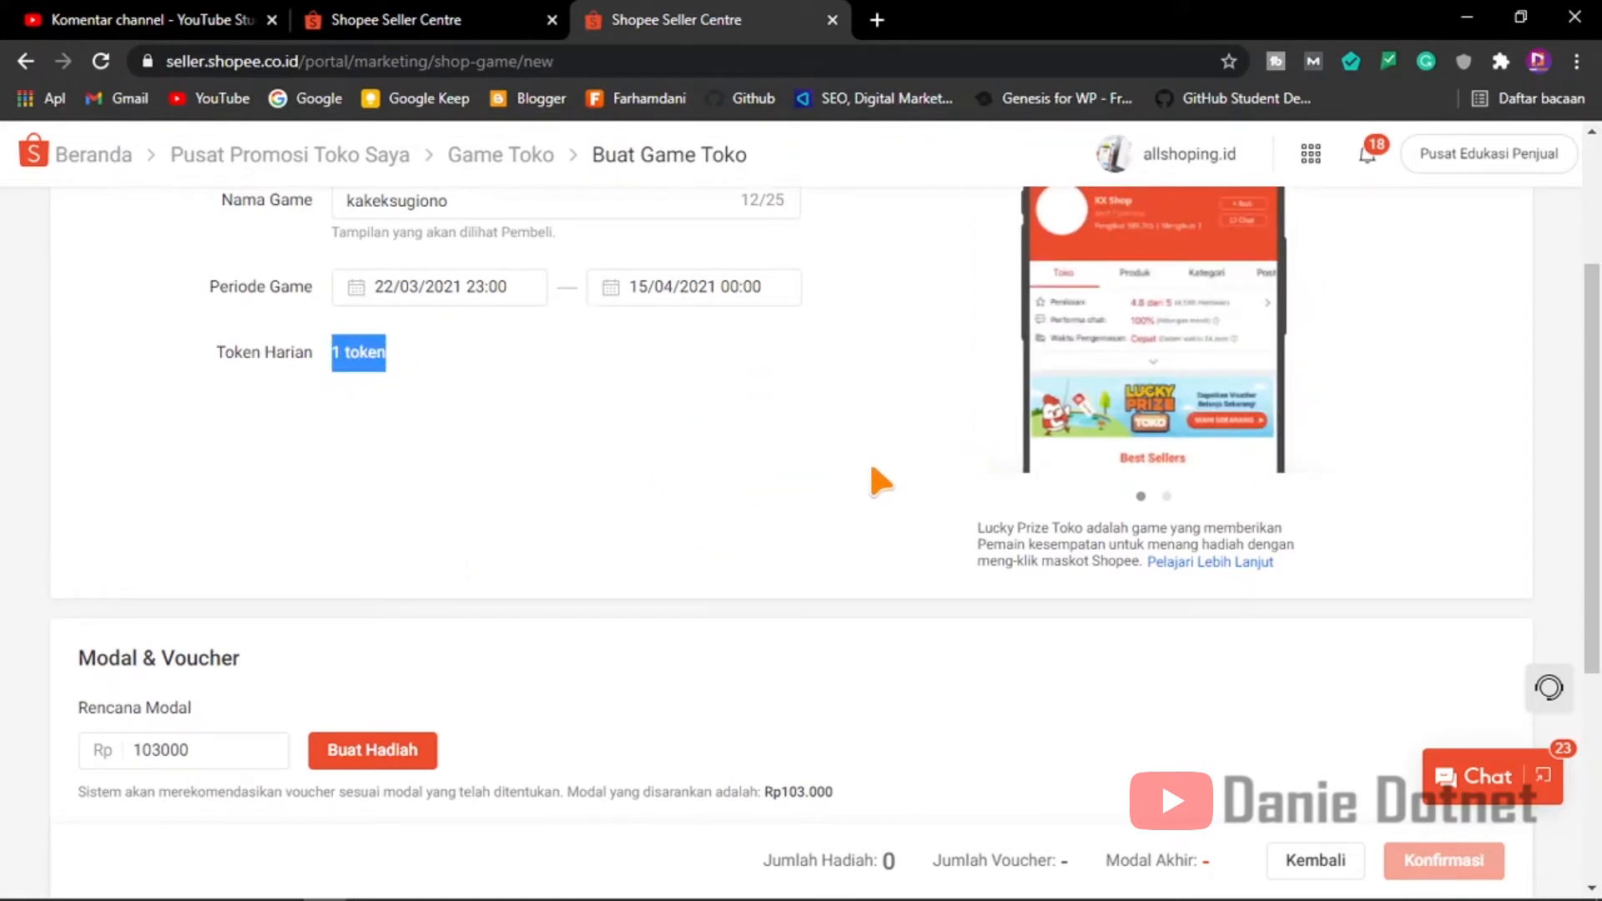
scroll(584, 500, "up", 2)
left_click(365, 474)
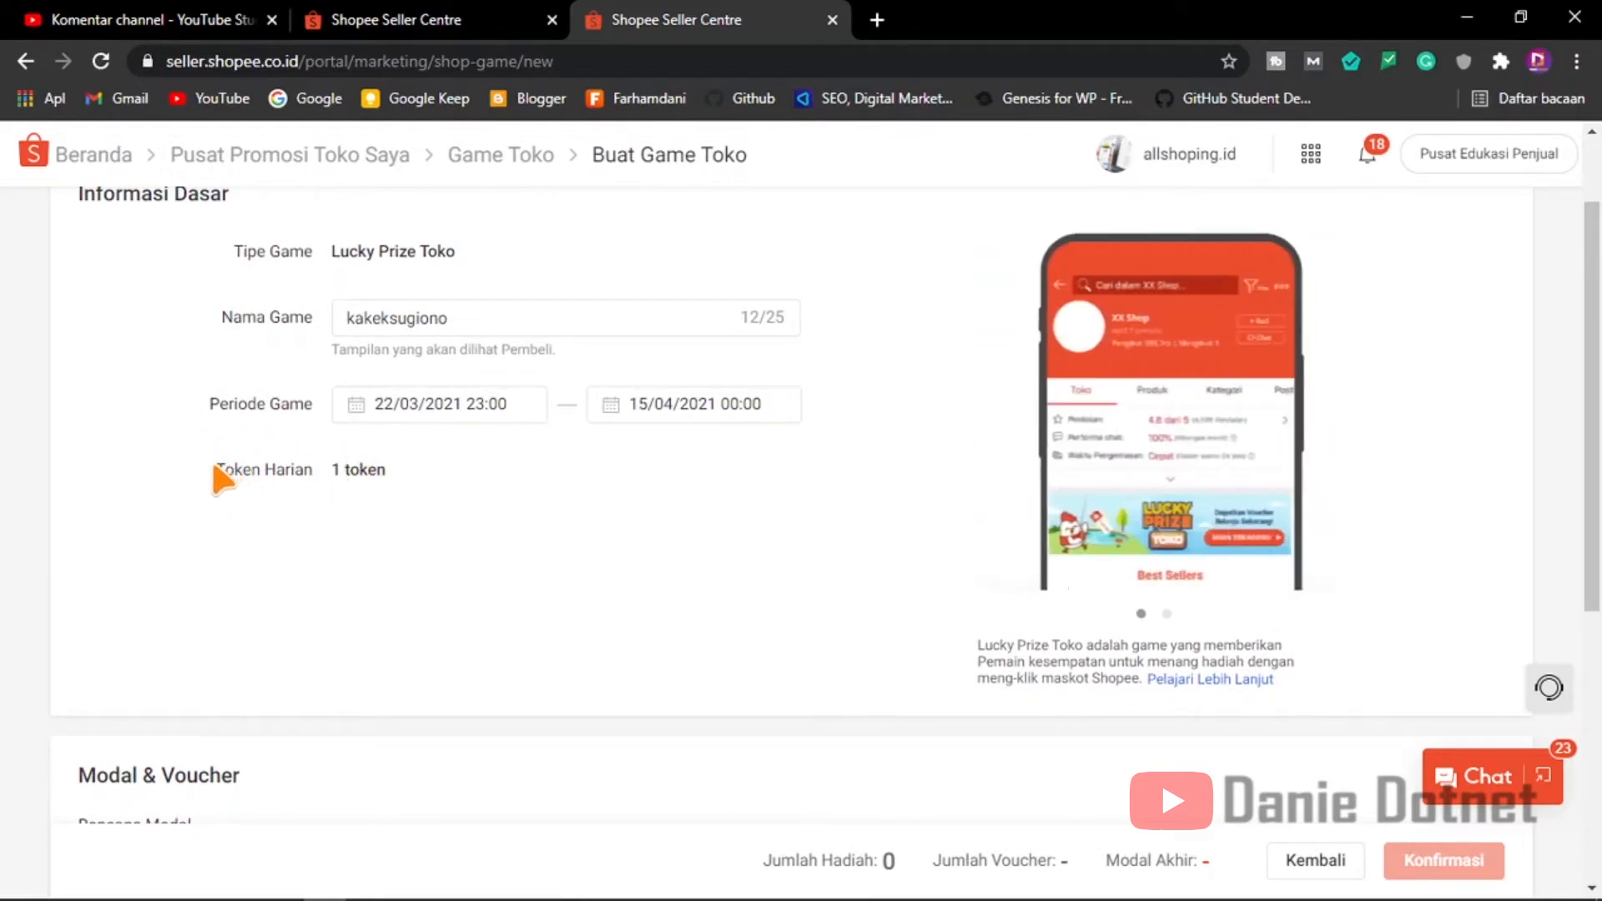
left_click_drag(214, 468, 382, 470)
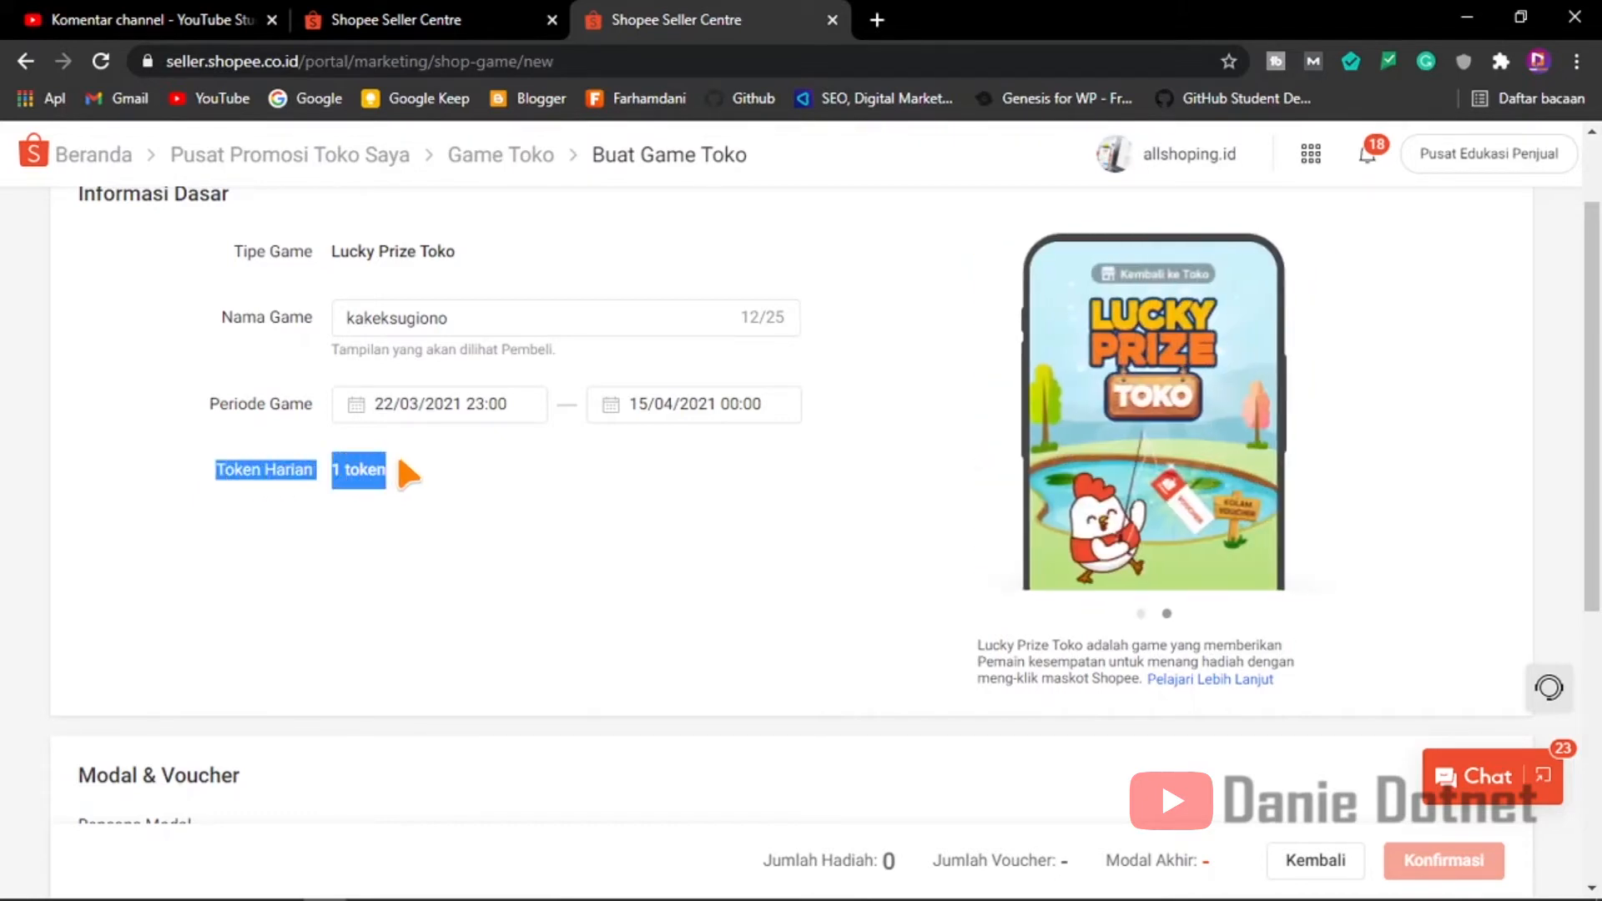
left_click(417, 469)
Step: Set the planned capital (Rencana Modal) in the Modal & Voucher section to Rp 500000
scroll(417, 475, "down", 3)
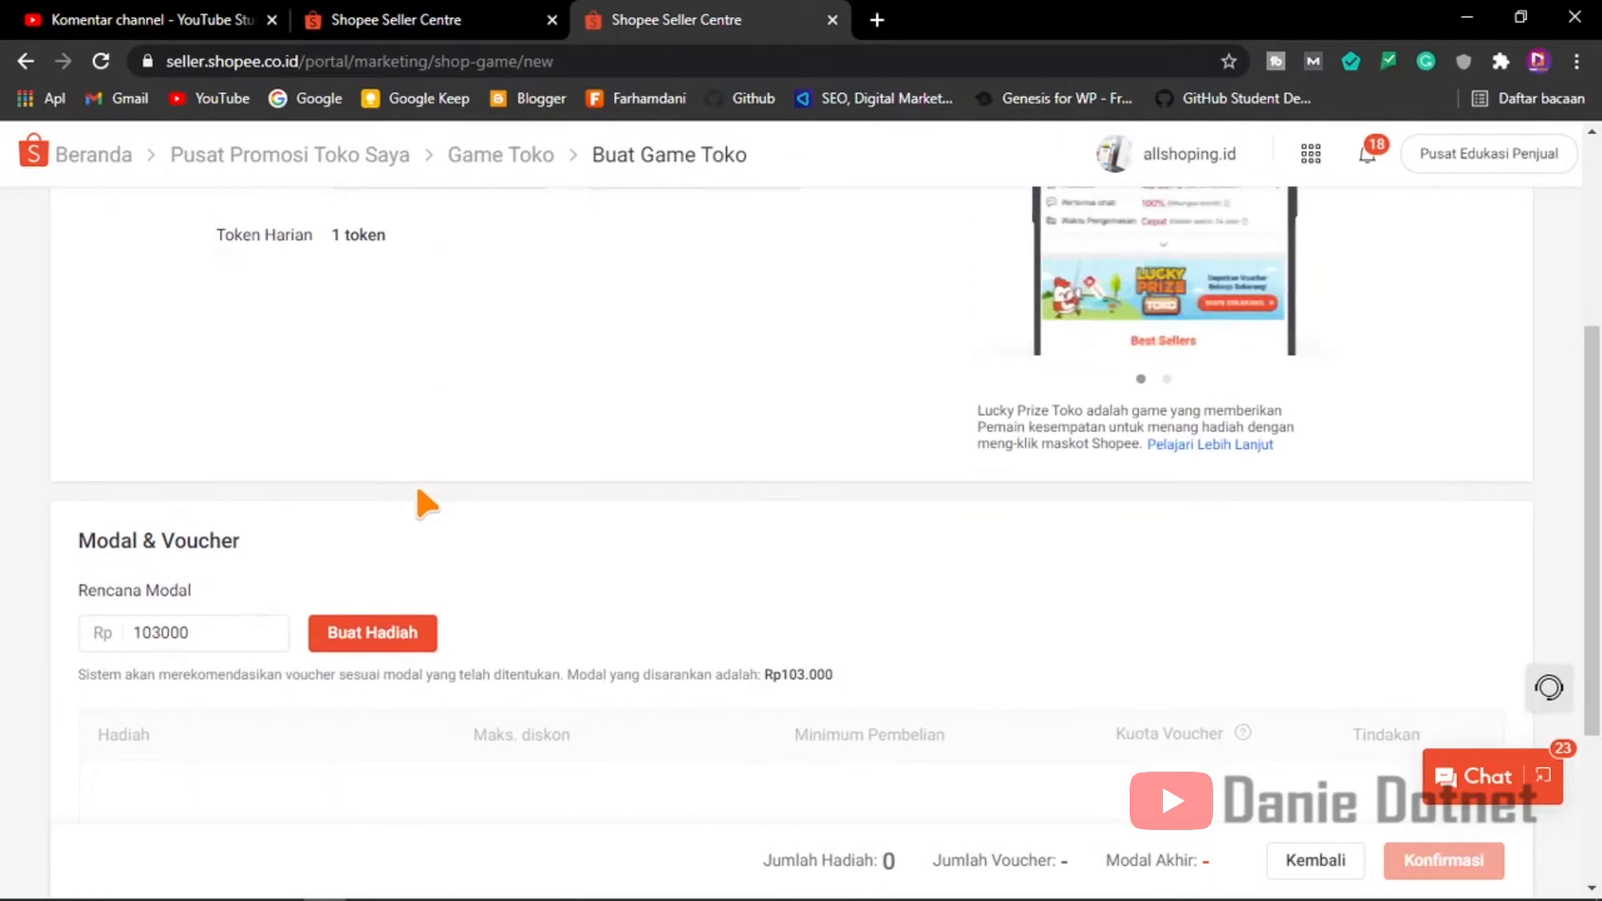
scroll(300, 504, "down", 2)
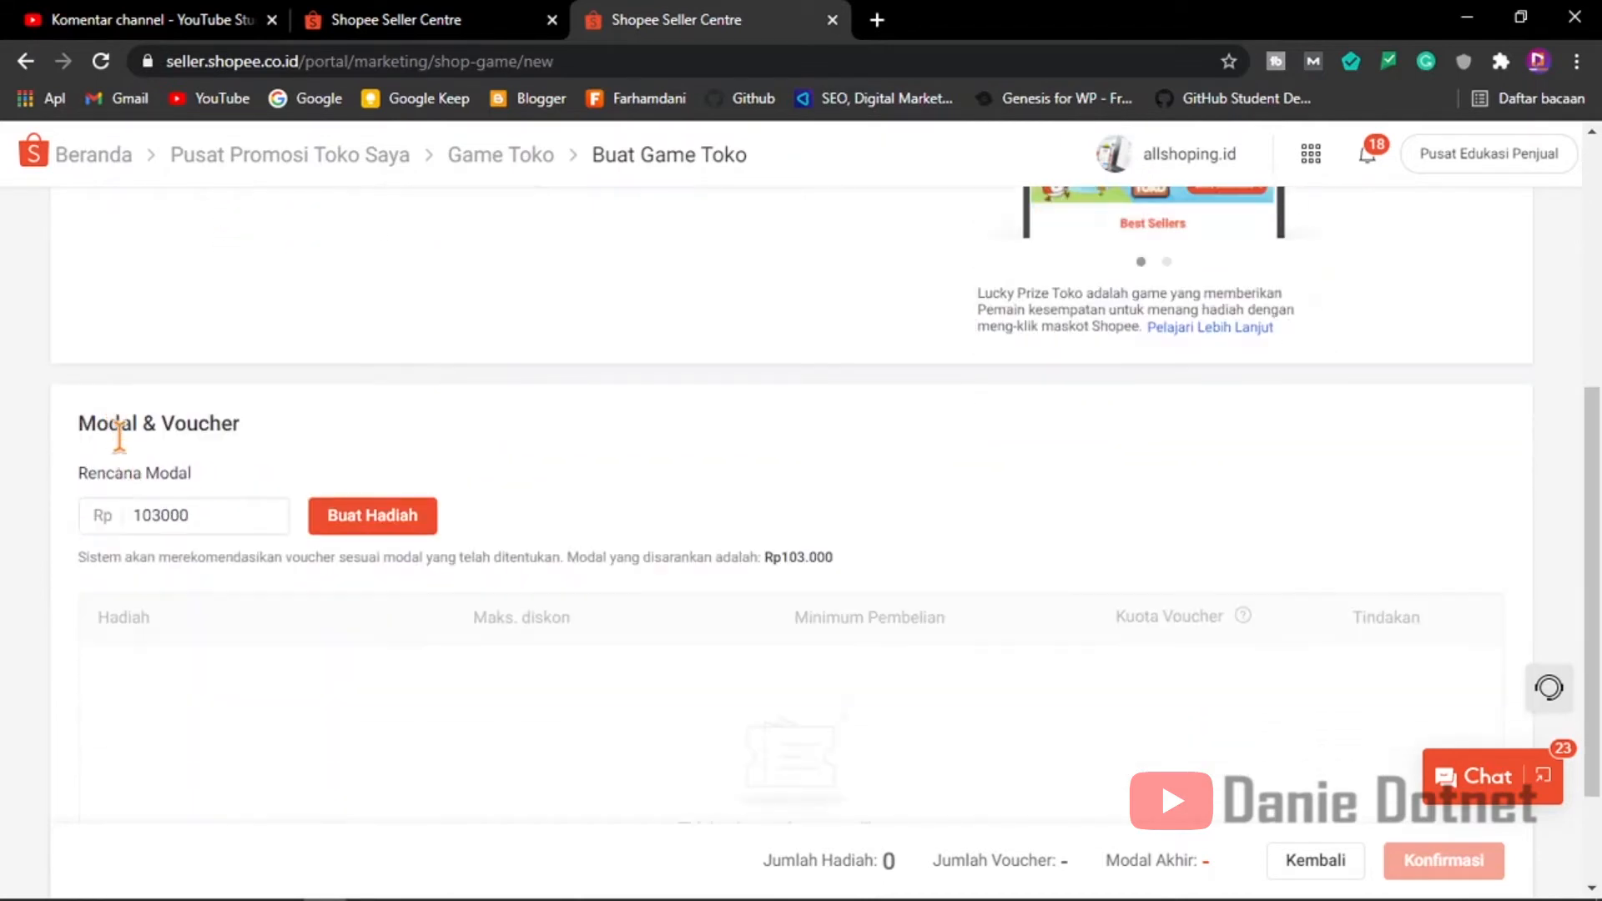
scroll(1595, 543, "down", 2)
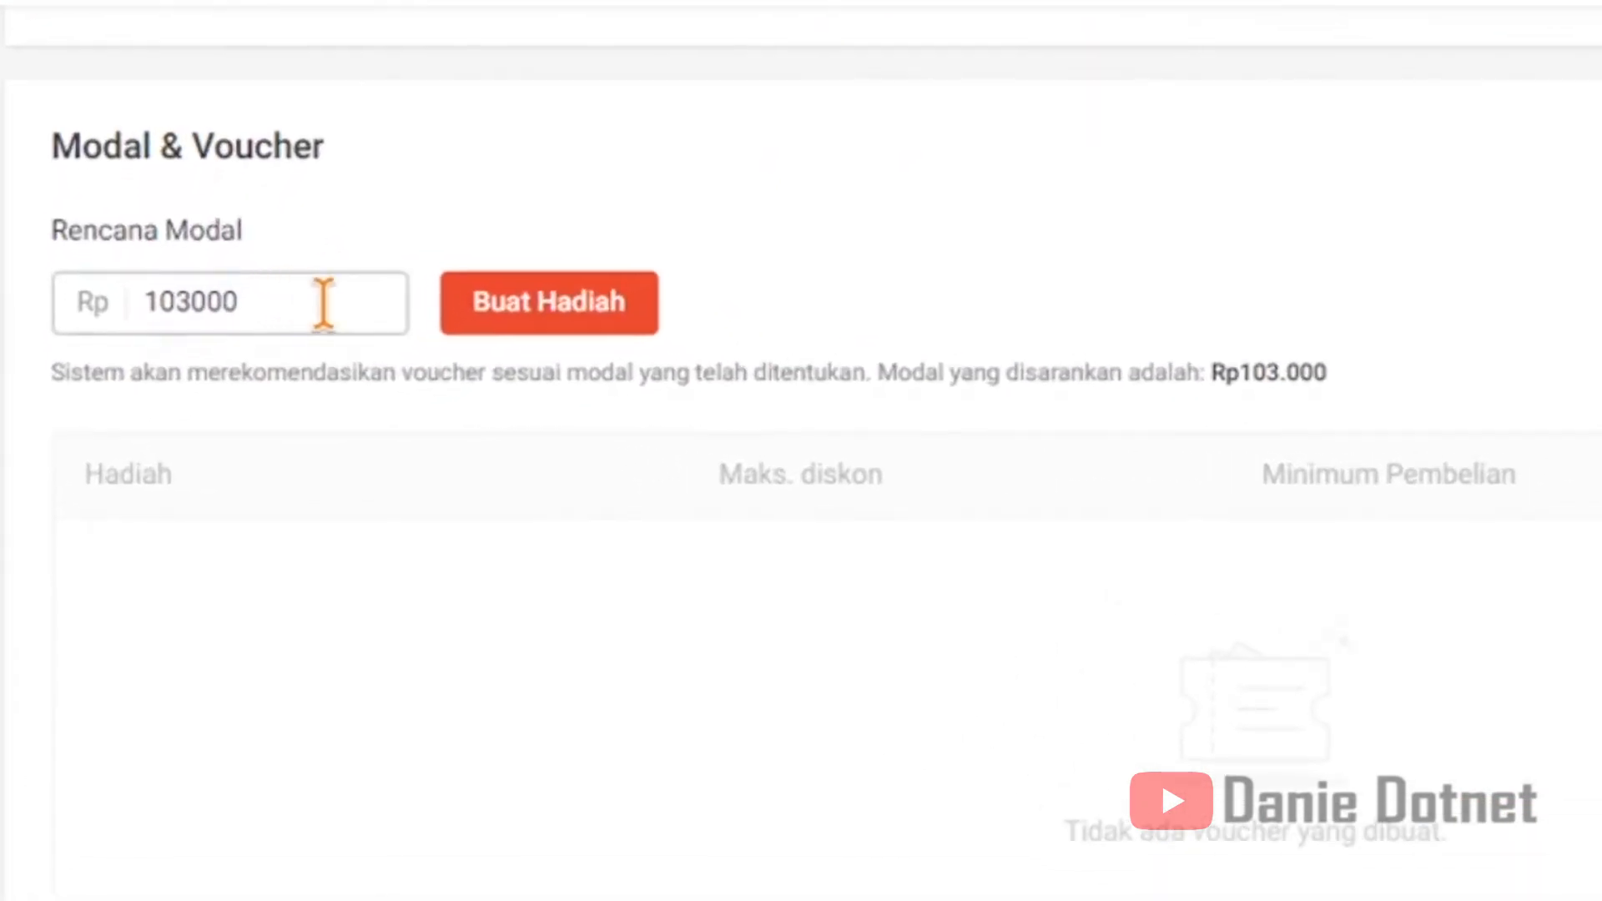
left_click(239, 363)
left_click_drag(282, 313, 155, 314)
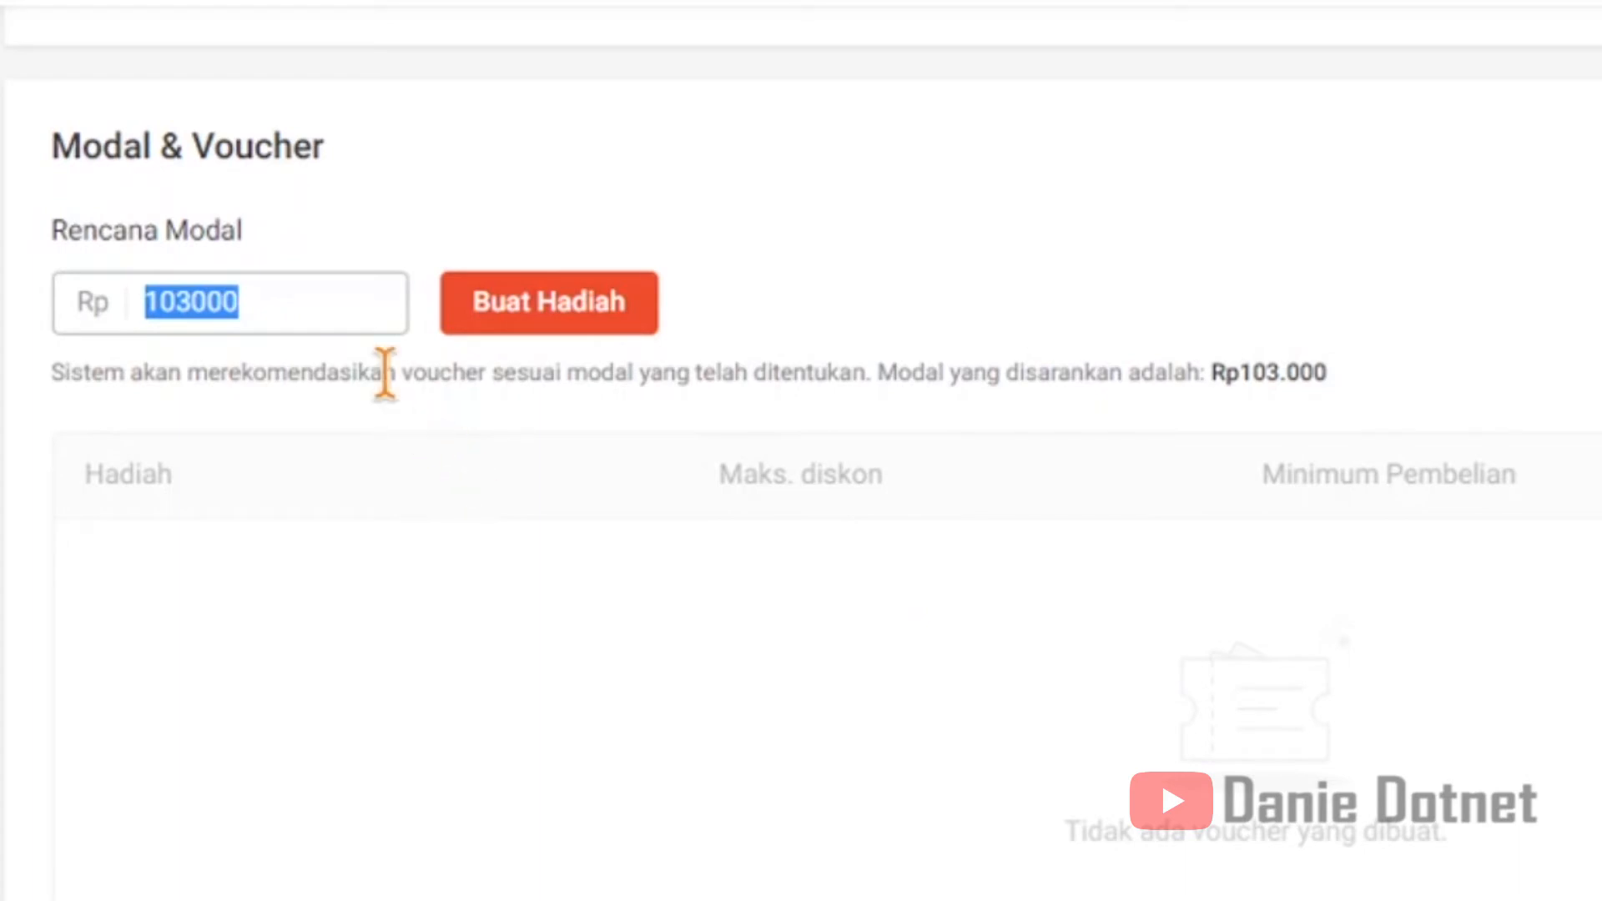
left_click(326, 305)
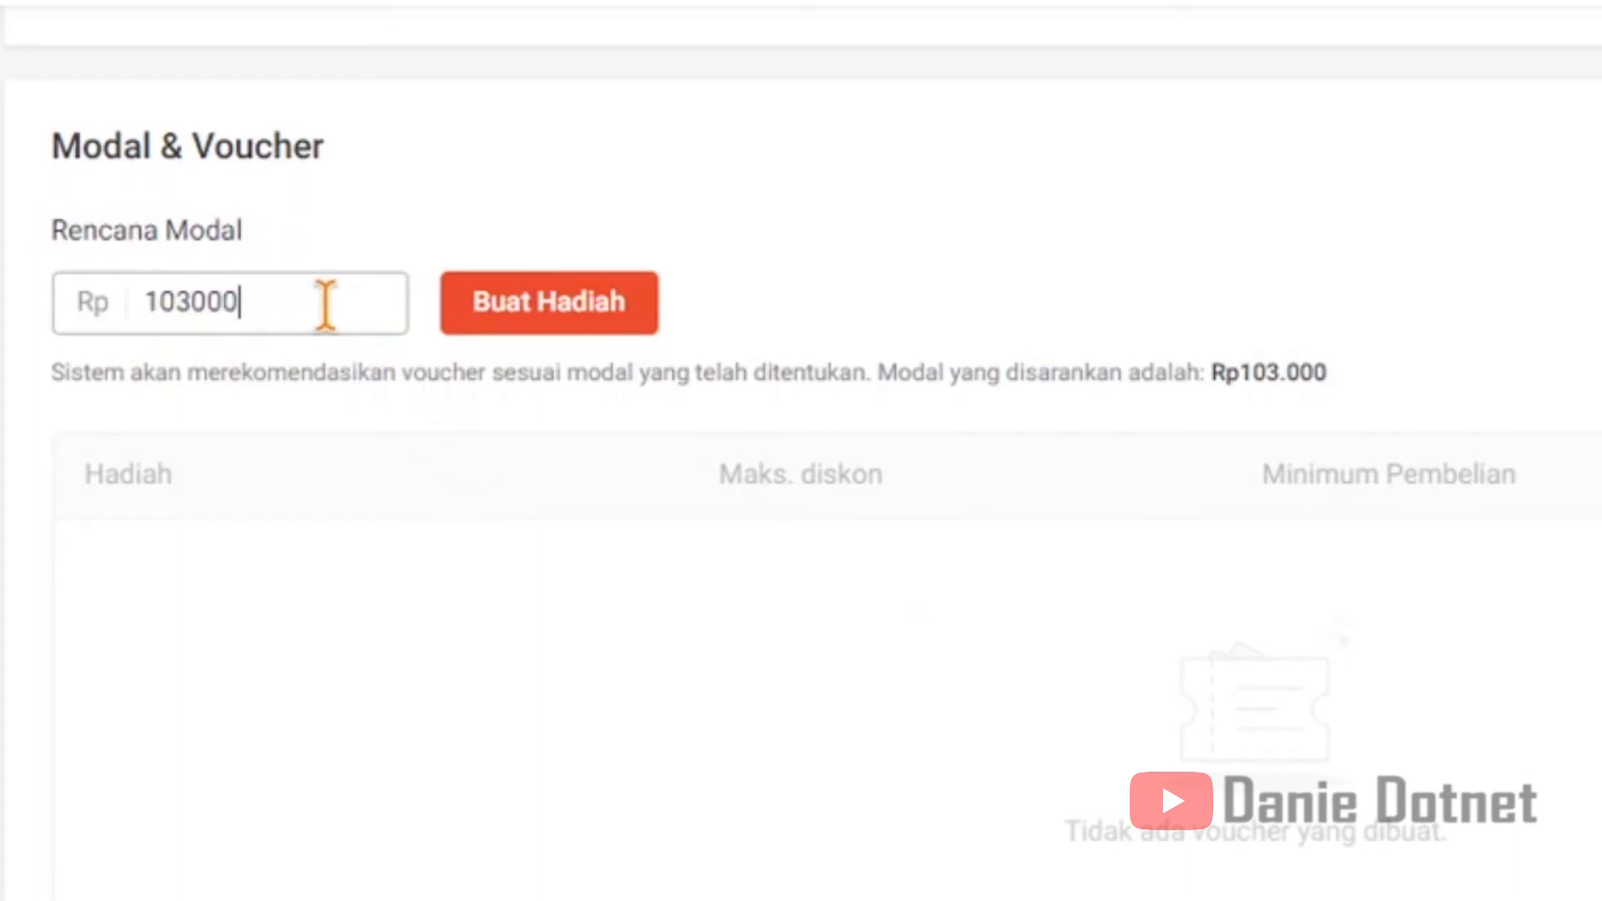
key("BackSpace")
key("BackSpace")
key("BackSpace")
key("BackSpace")
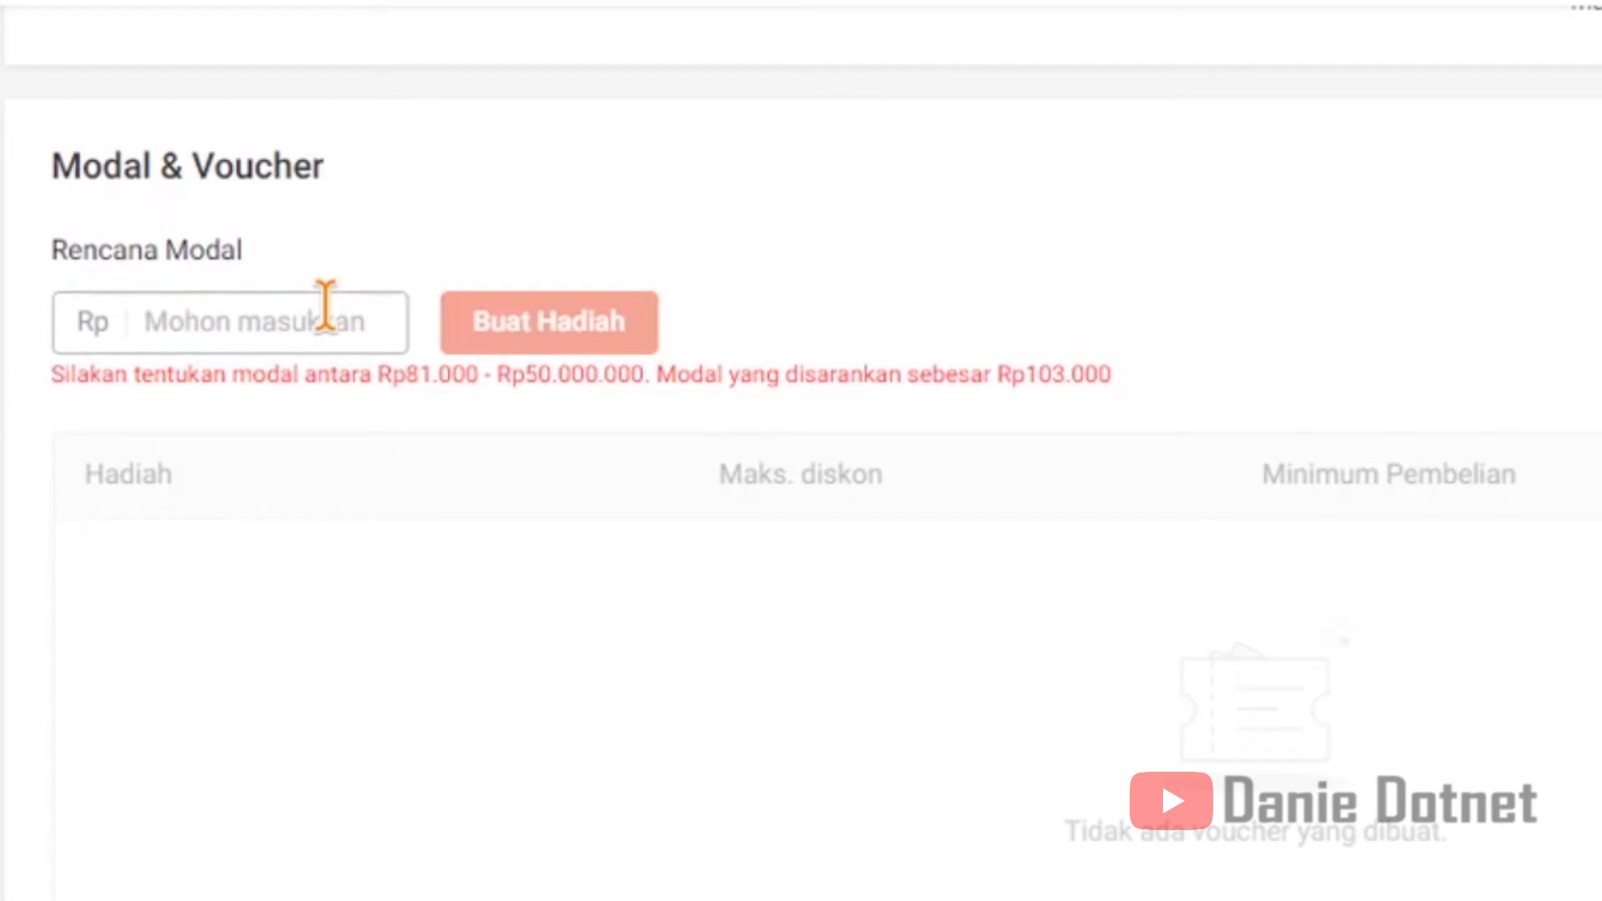
type("5000")
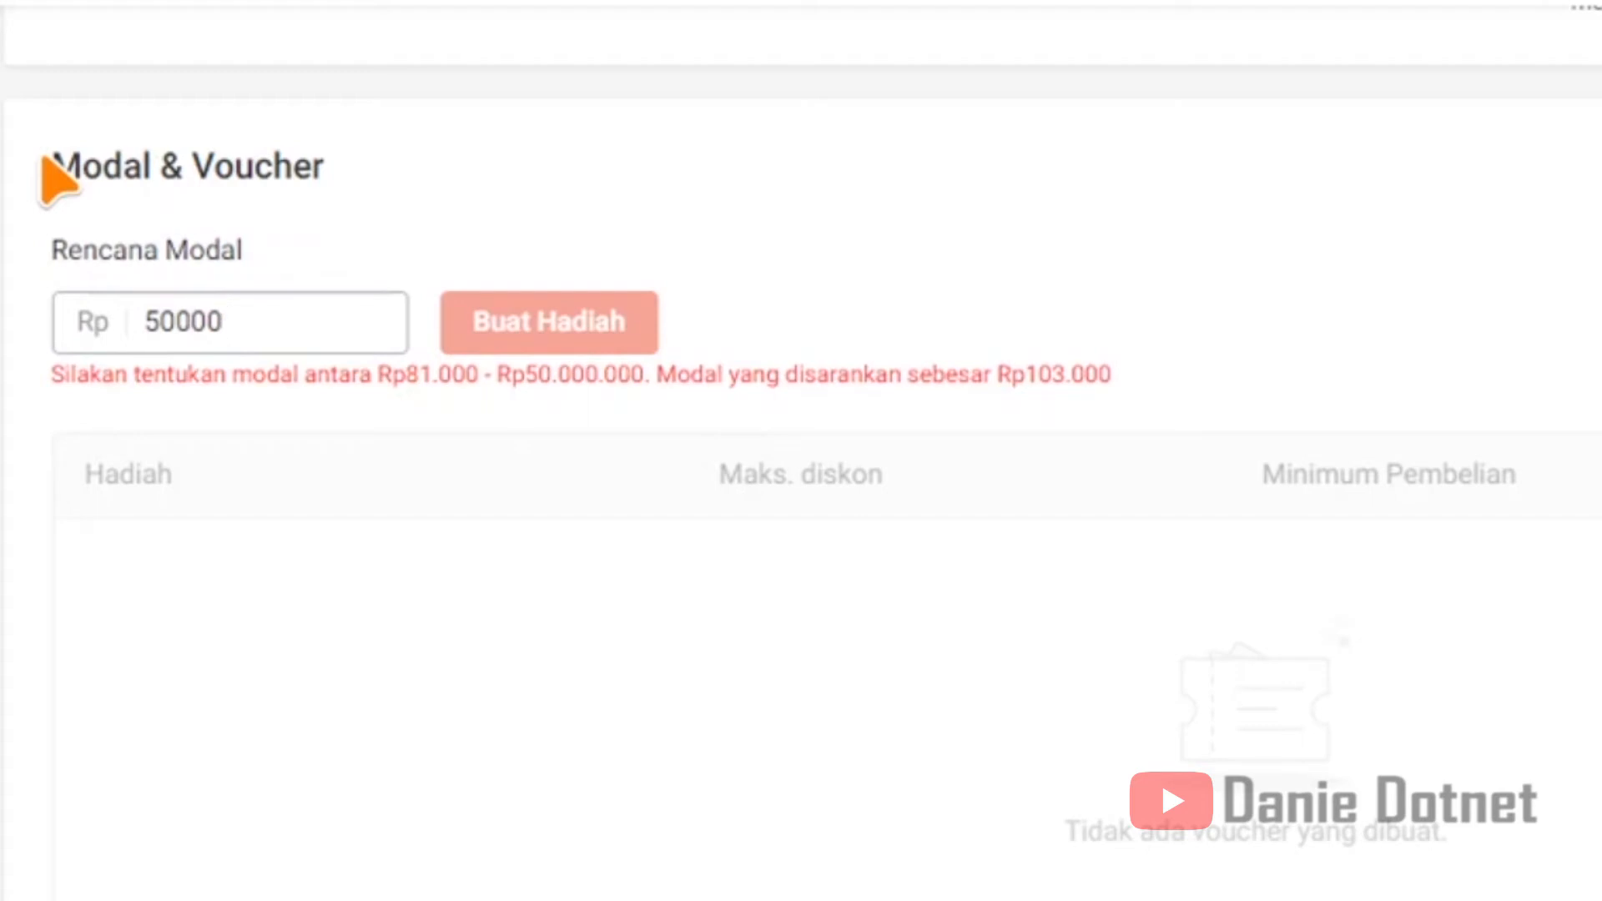
type("0")
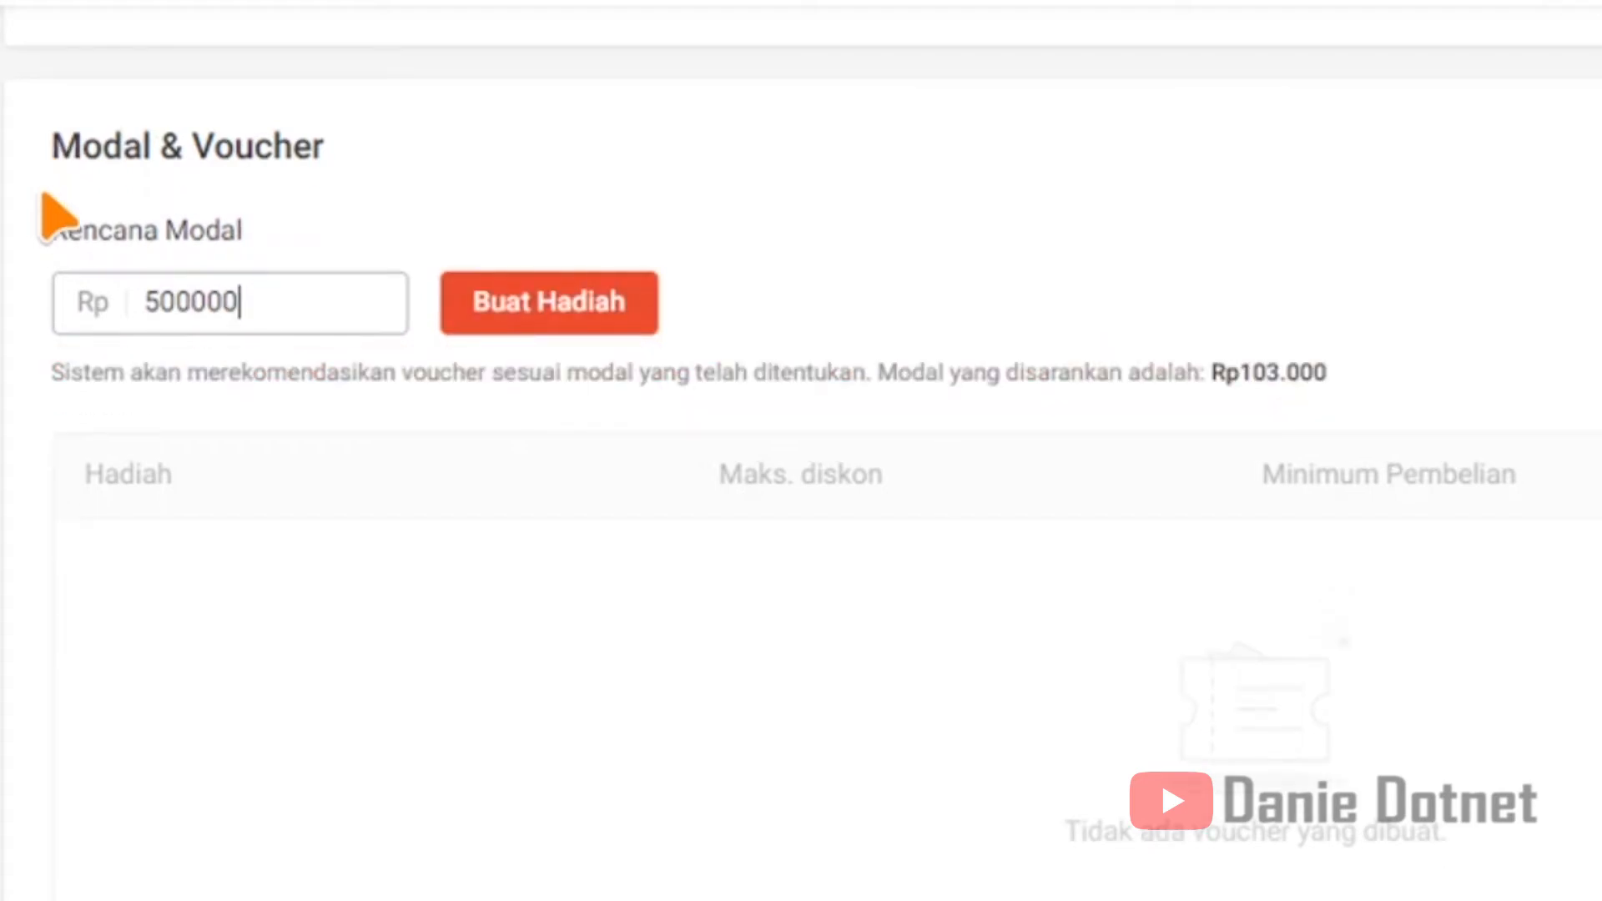
Step: Try a planned capital of Rp 1 and examine the allowed range and the recommended amount
left_click_drag(343, 311, 51, 305)
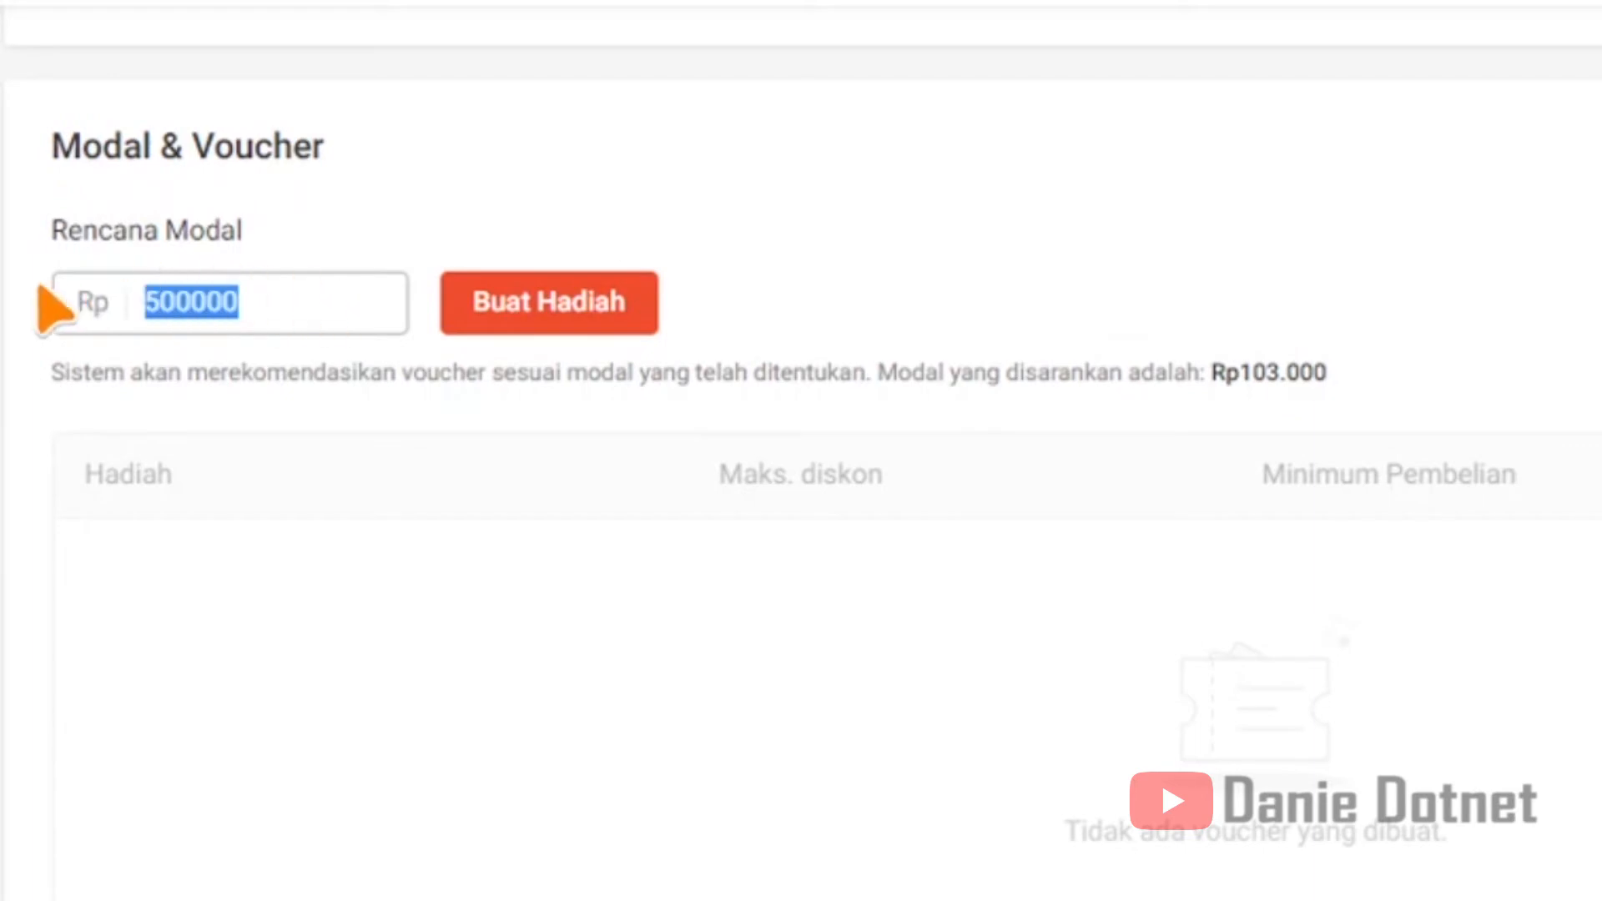
key("BackSpace")
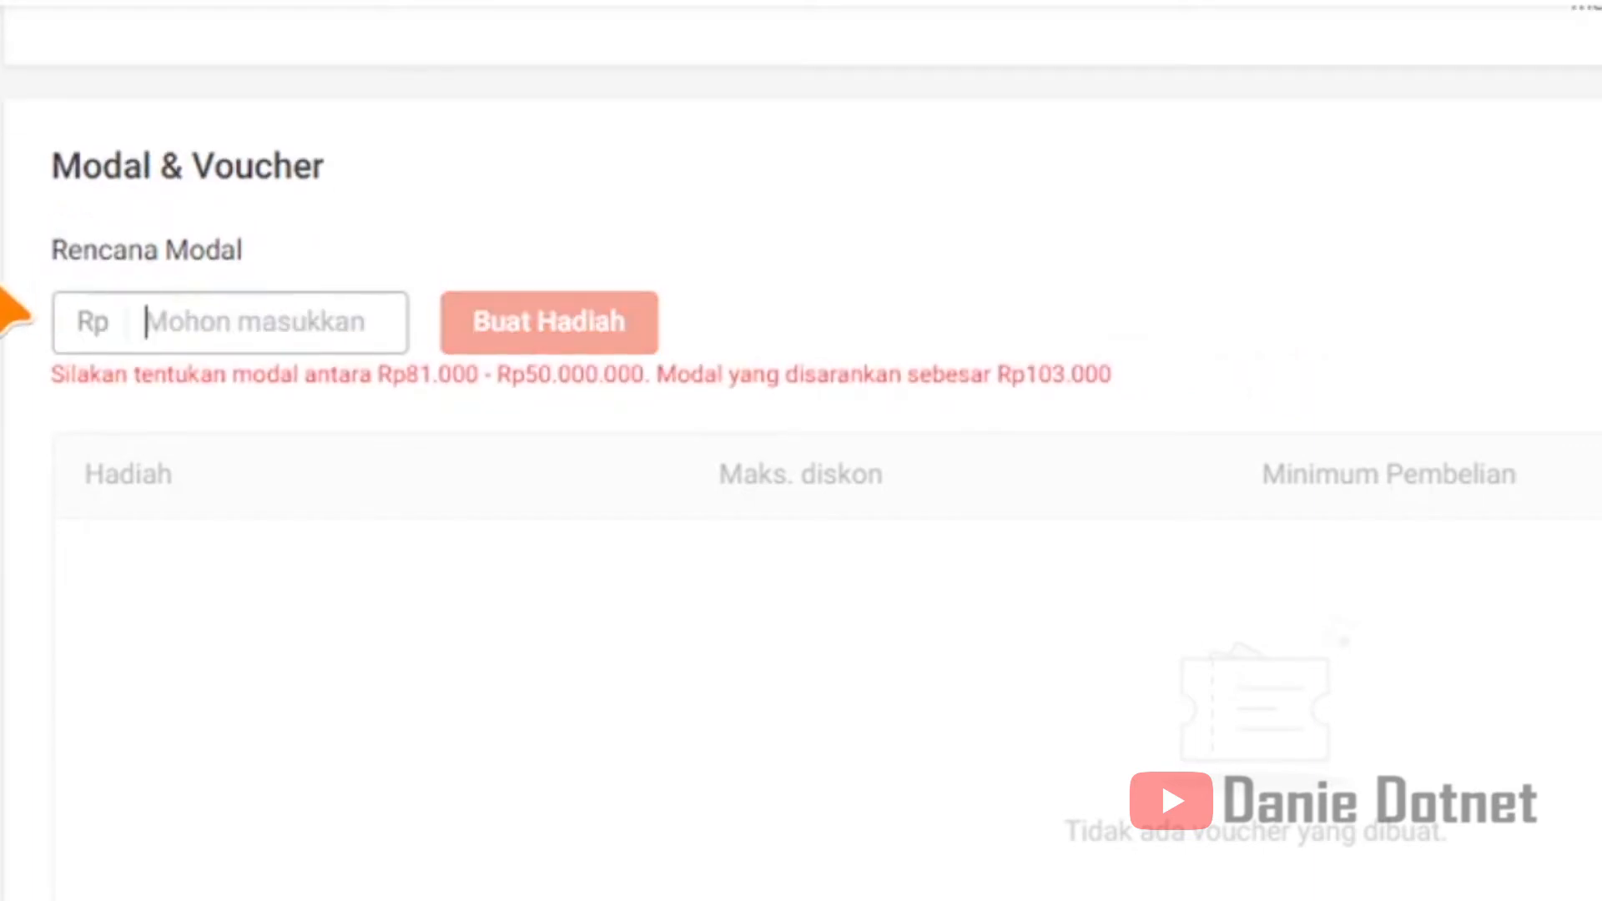
type("1")
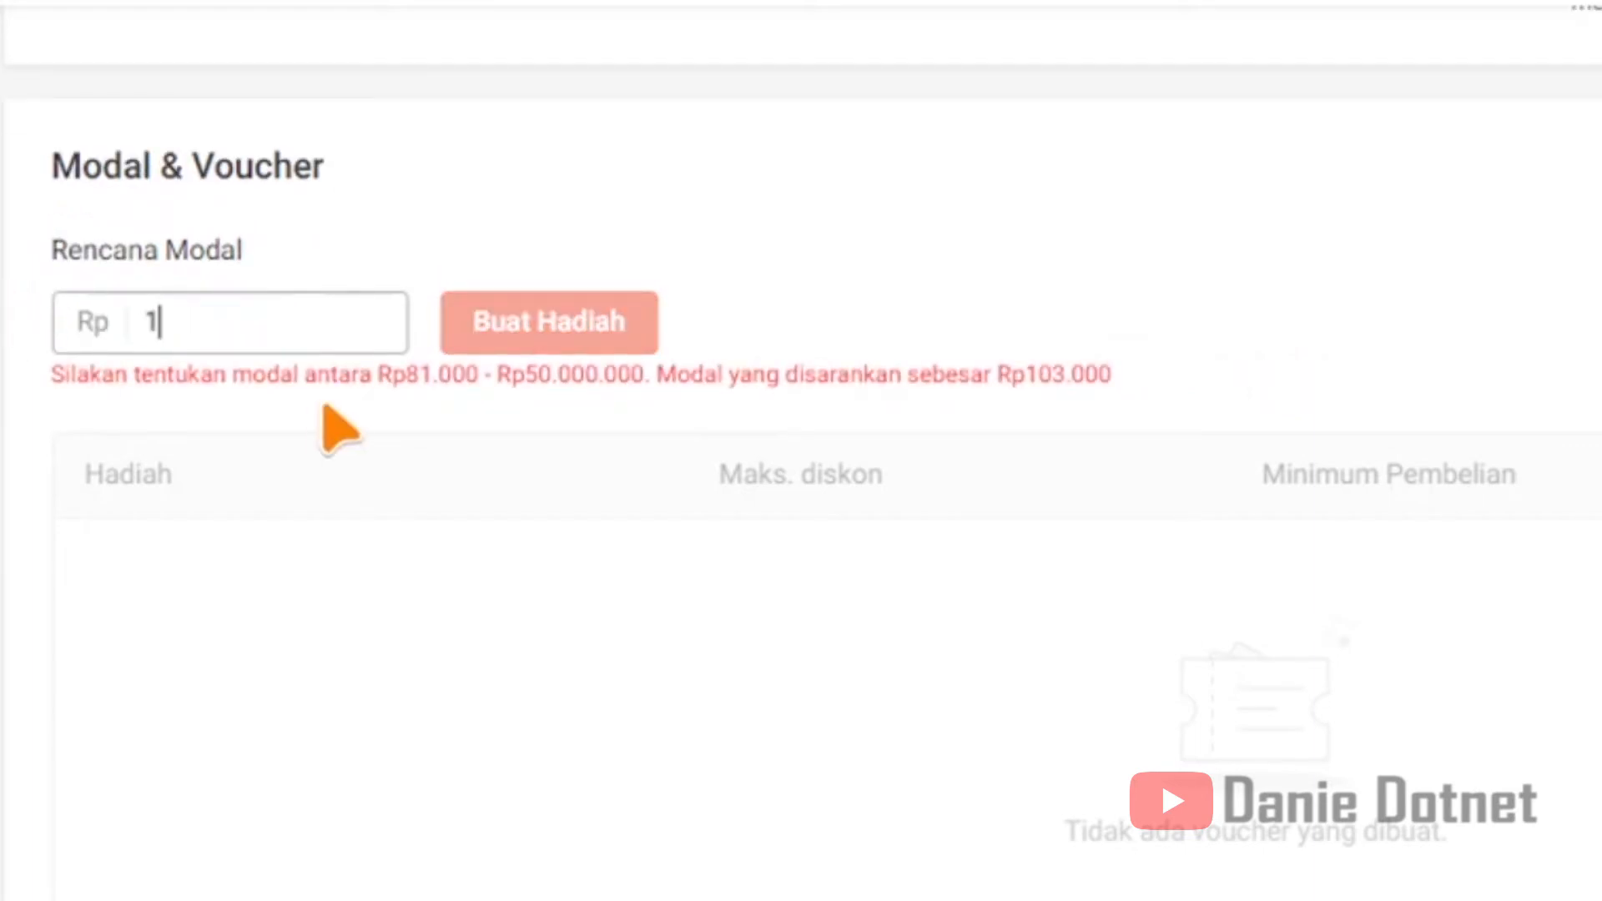
left_click(286, 397)
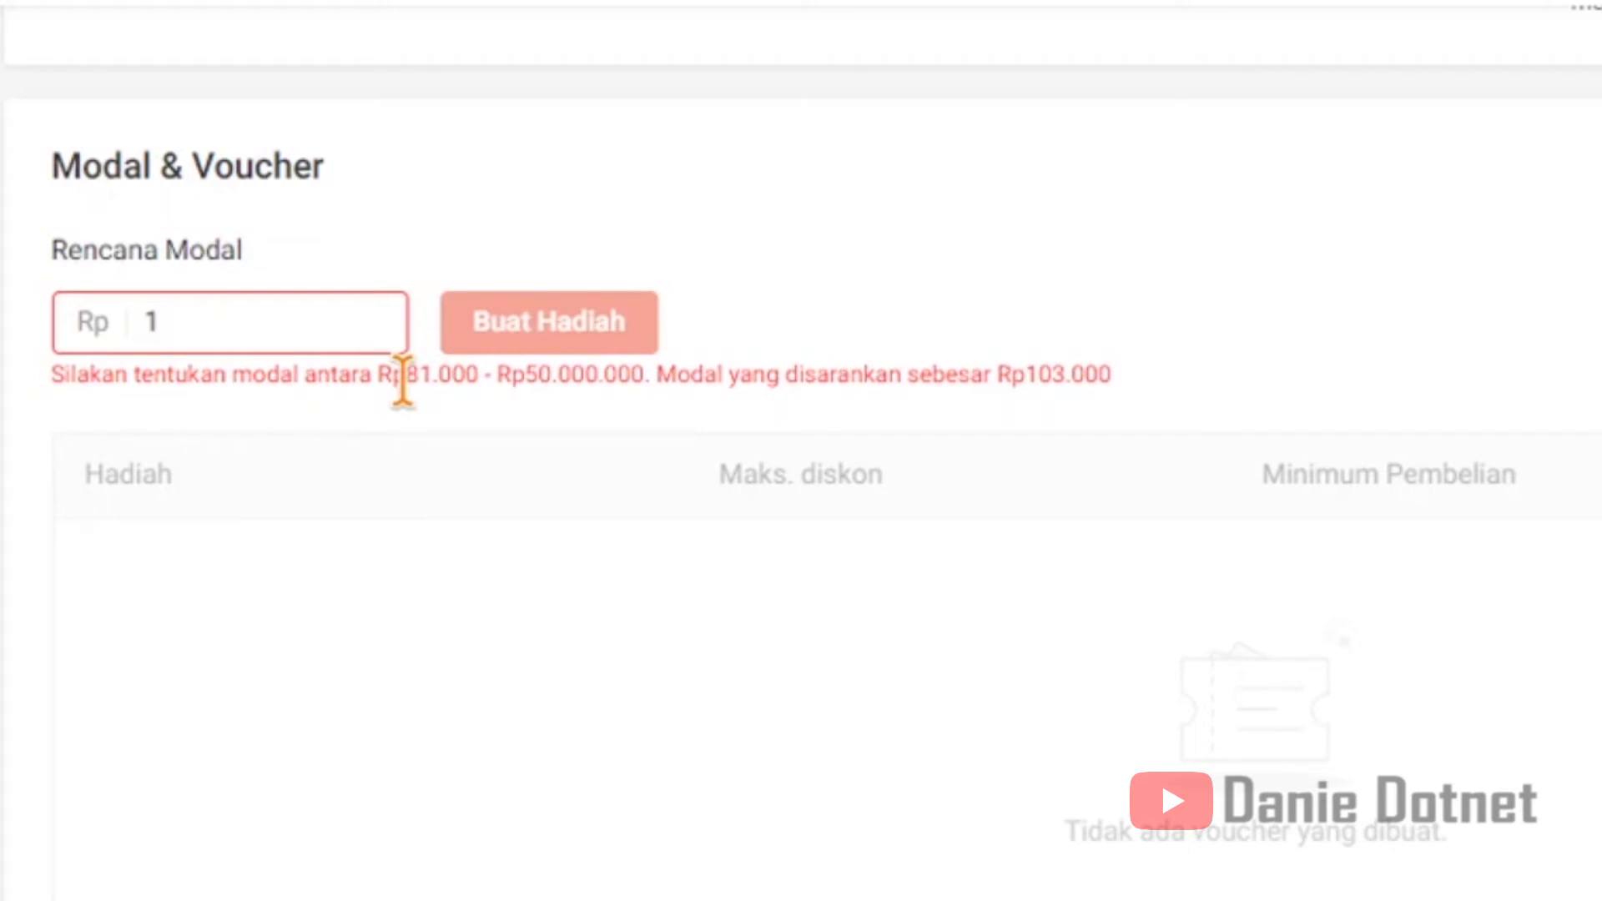
left_click_drag(438, 375, 607, 356)
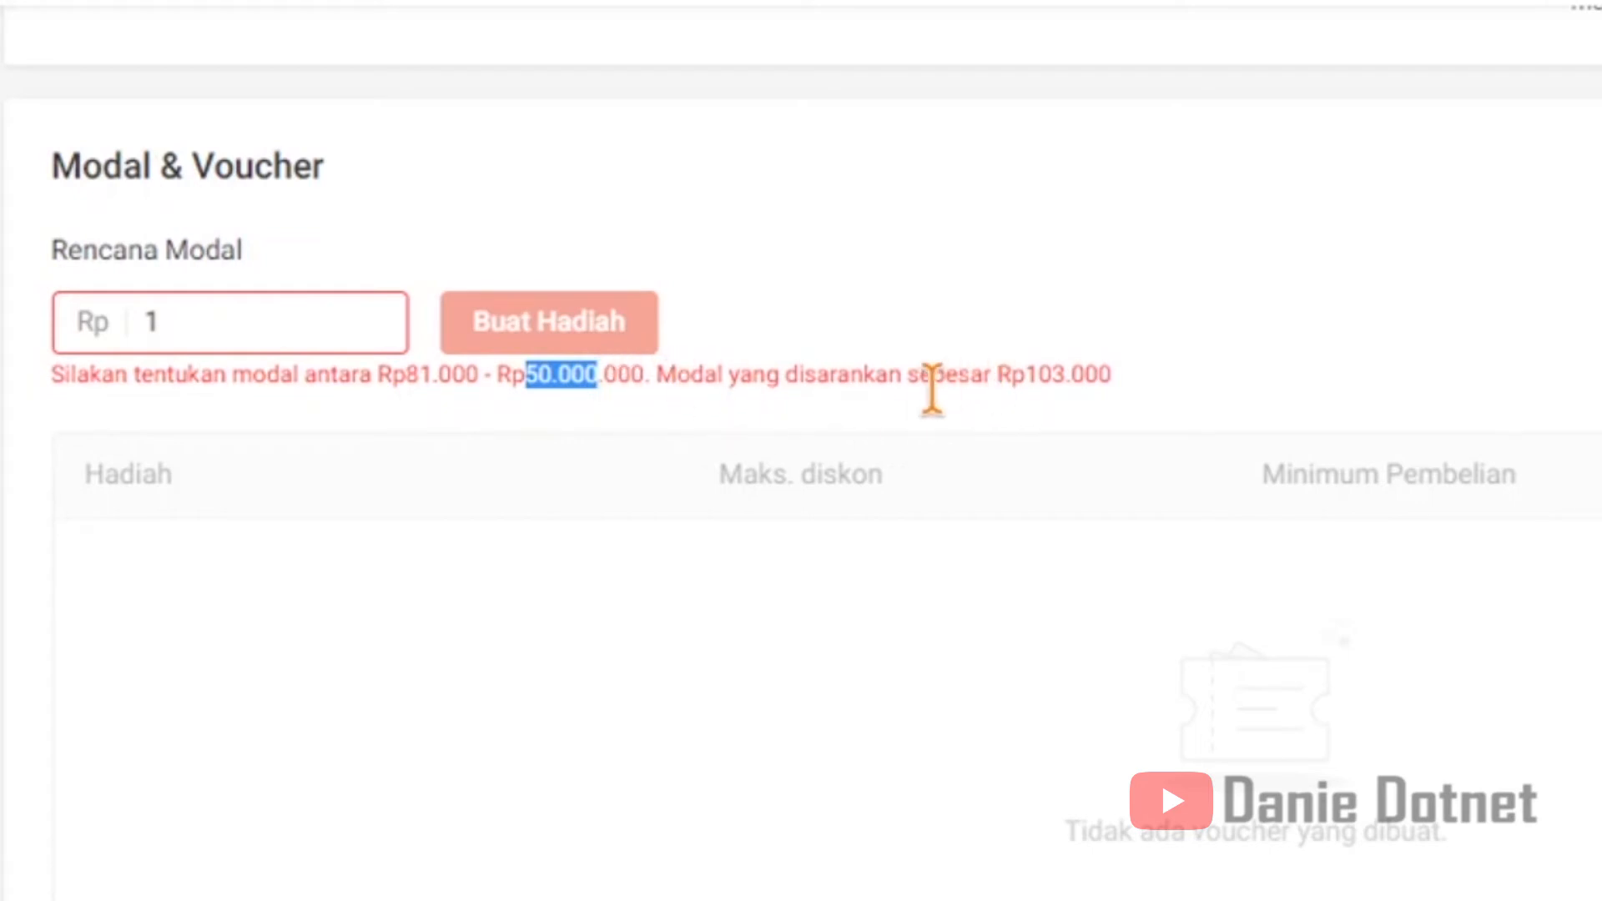
left_click_drag(1027, 372, 1130, 361)
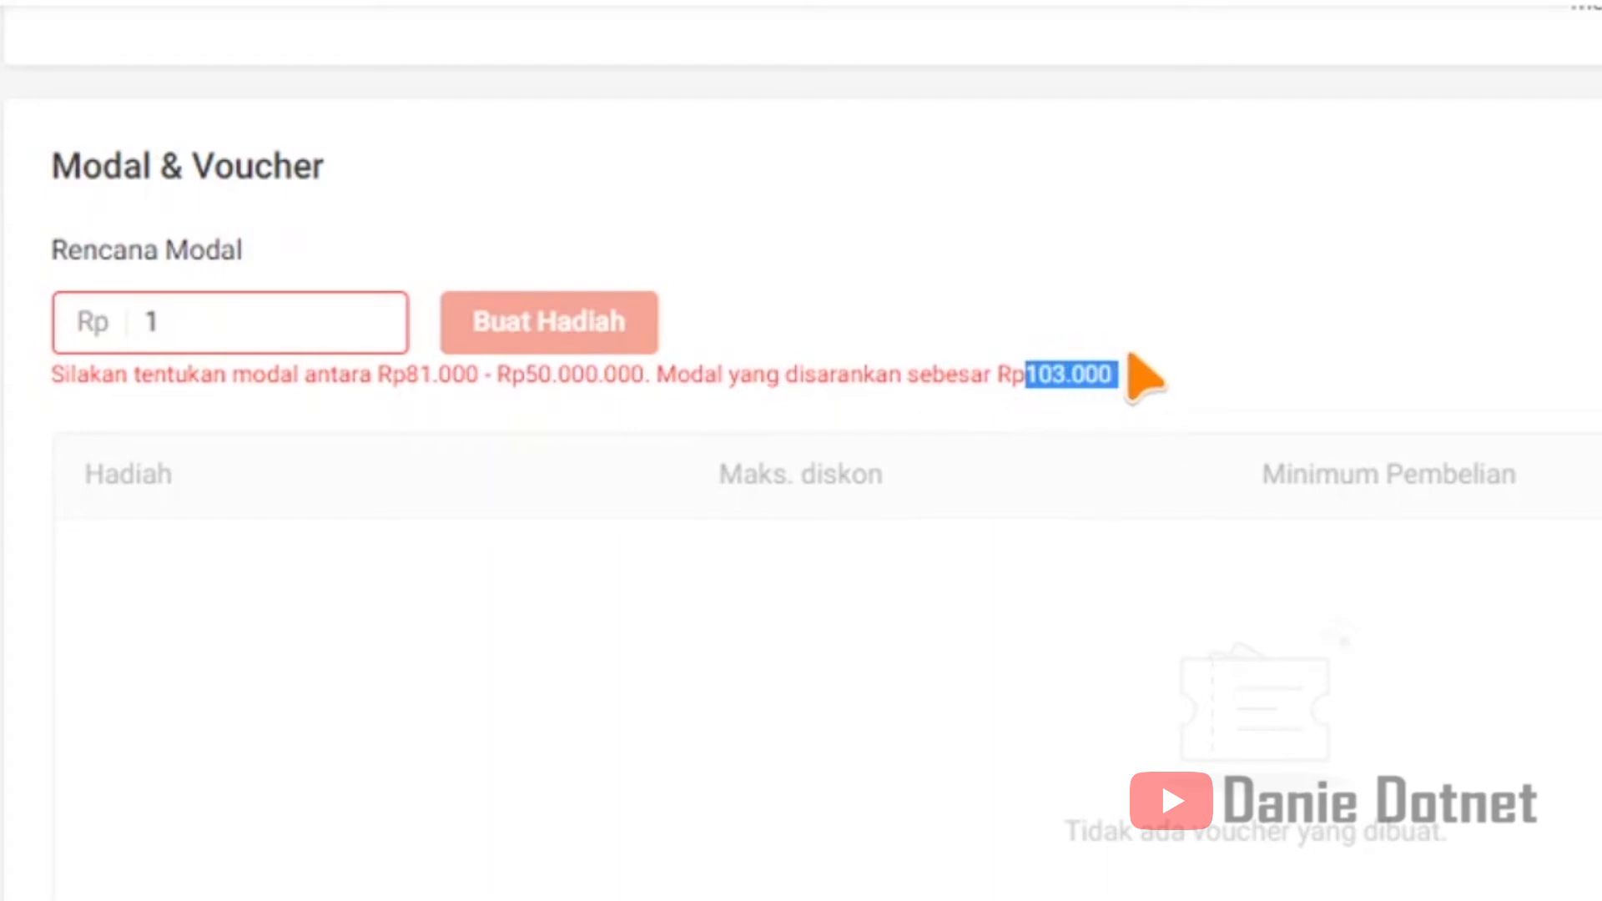
left_click(1052, 386)
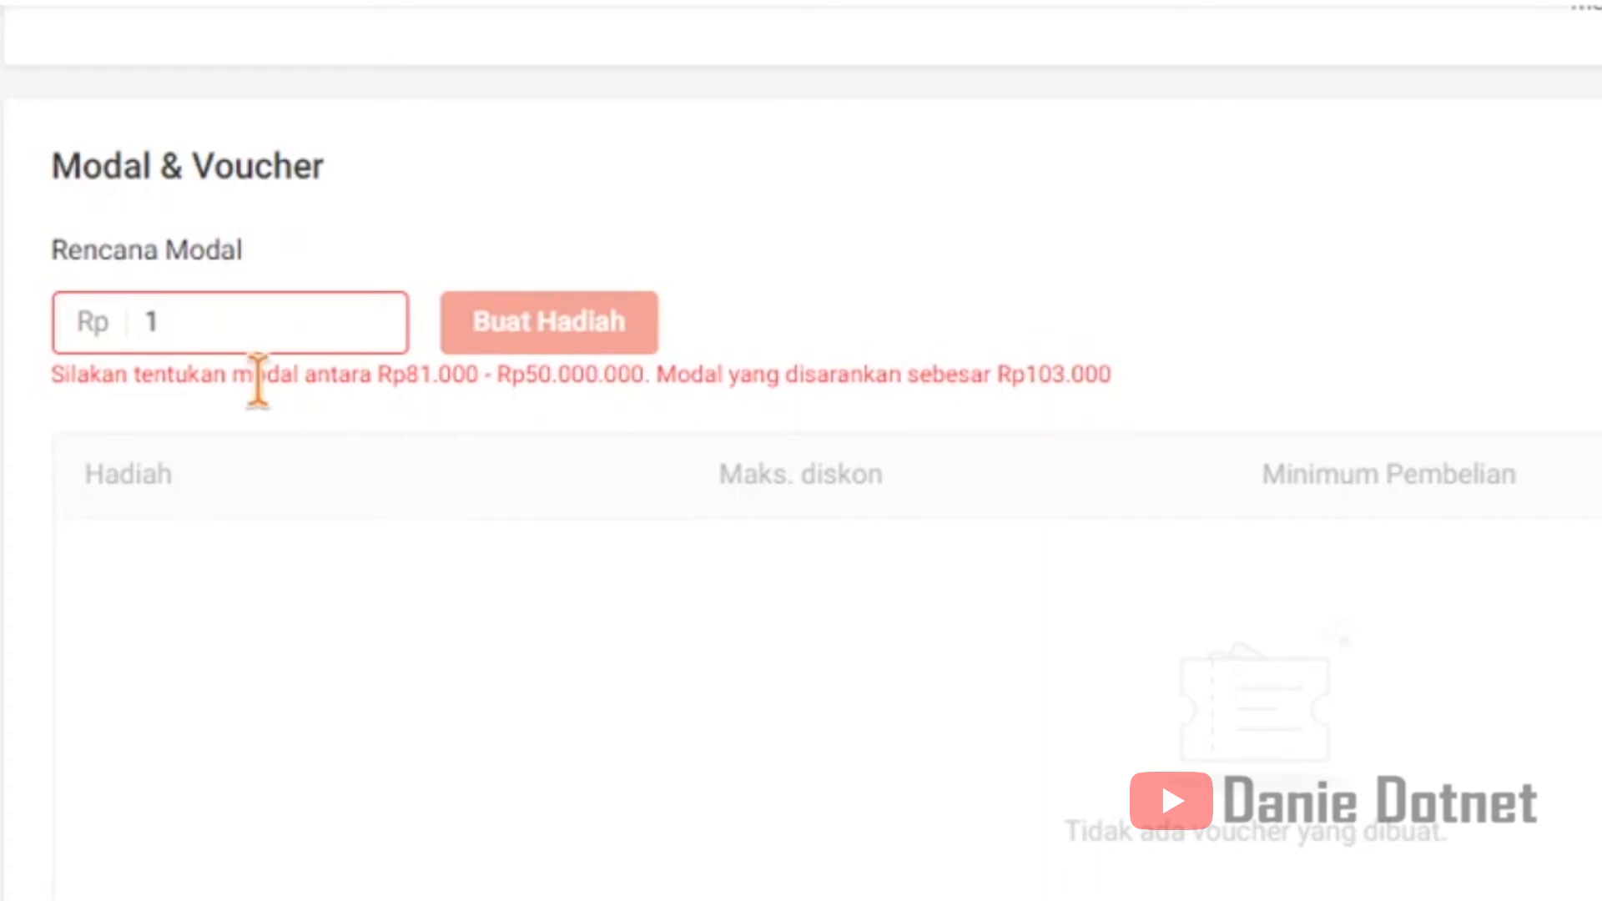
Step: Replace the trial planned capital with Rp 500000
left_click_drag(291, 336, 14, 342)
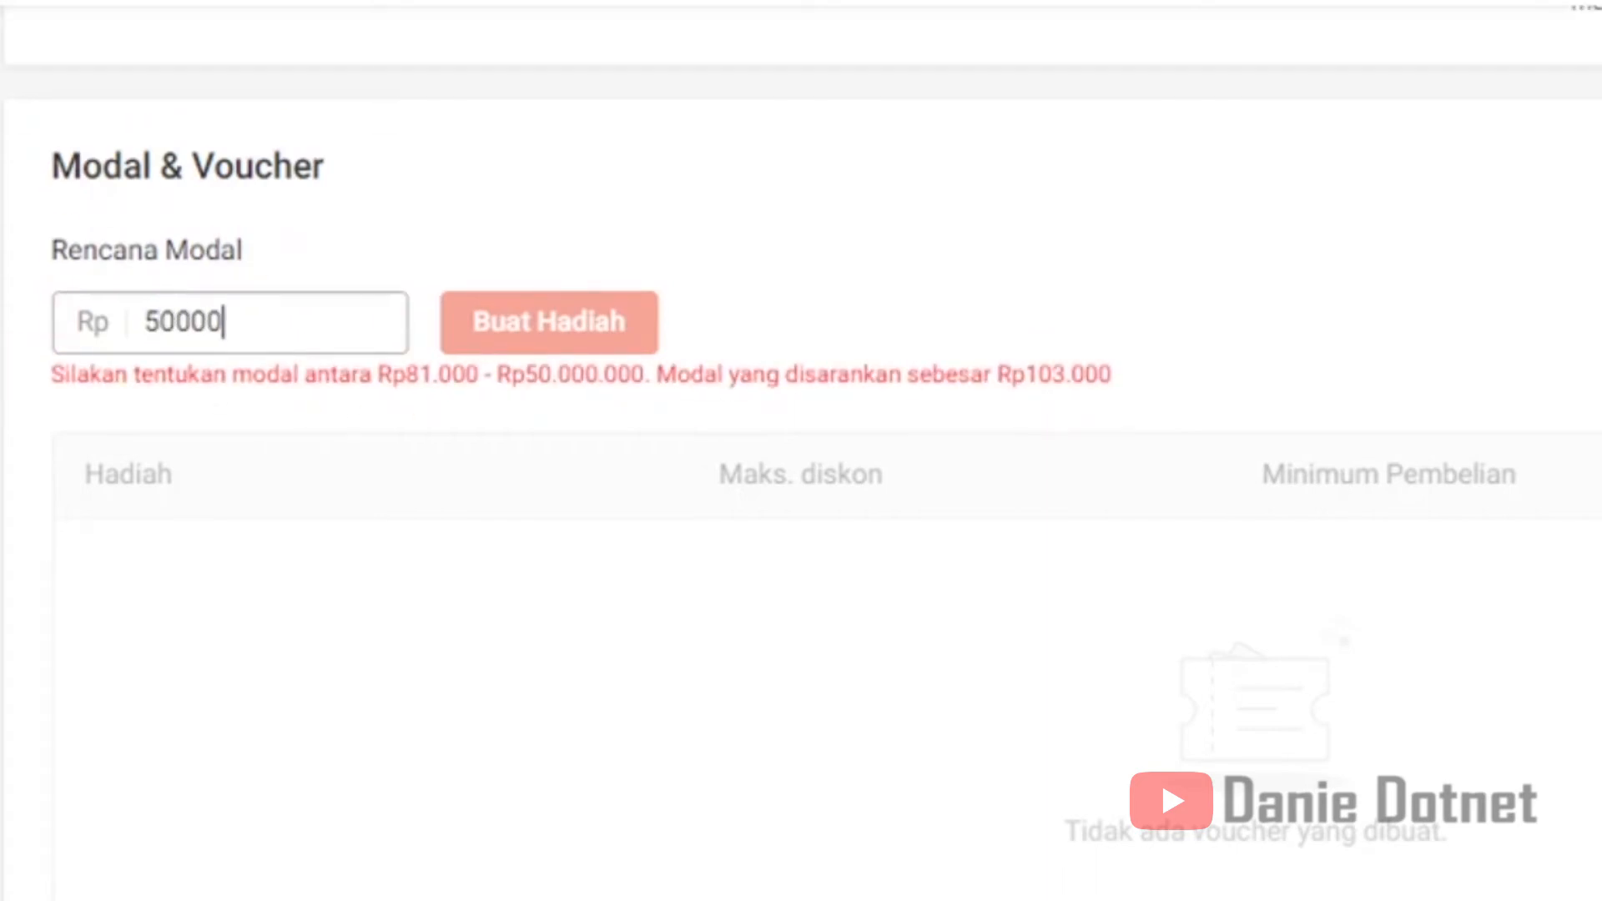
type("500000")
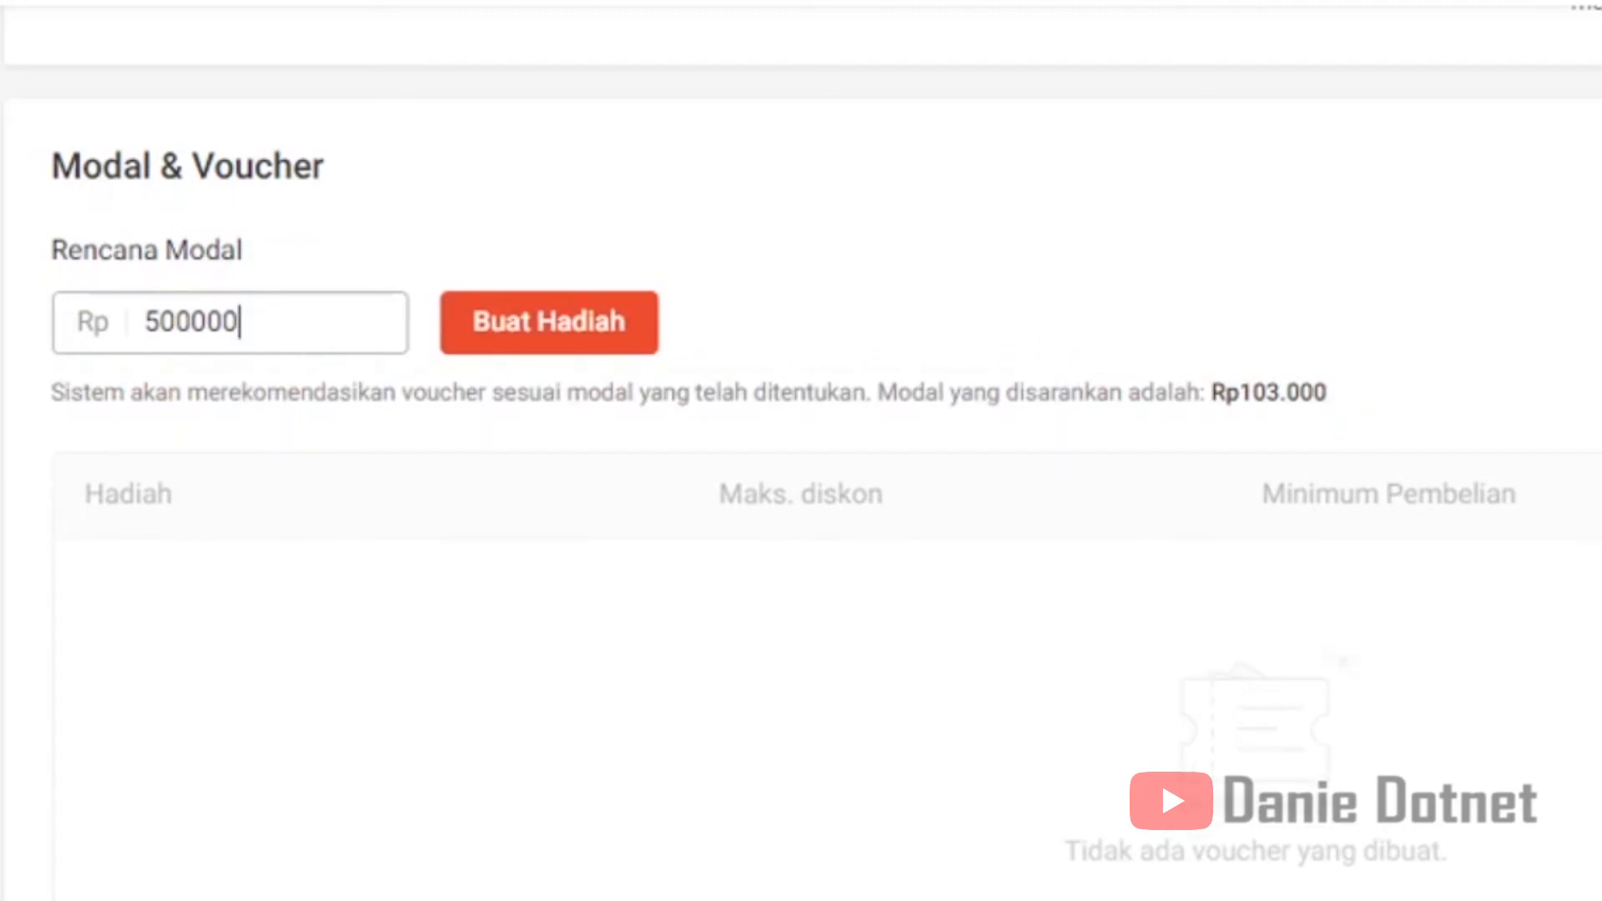
Step: Generate the recommended prize vouchers (Buat Hadiah) from the planned capital and review the whole prize list
left_click(2, 430)
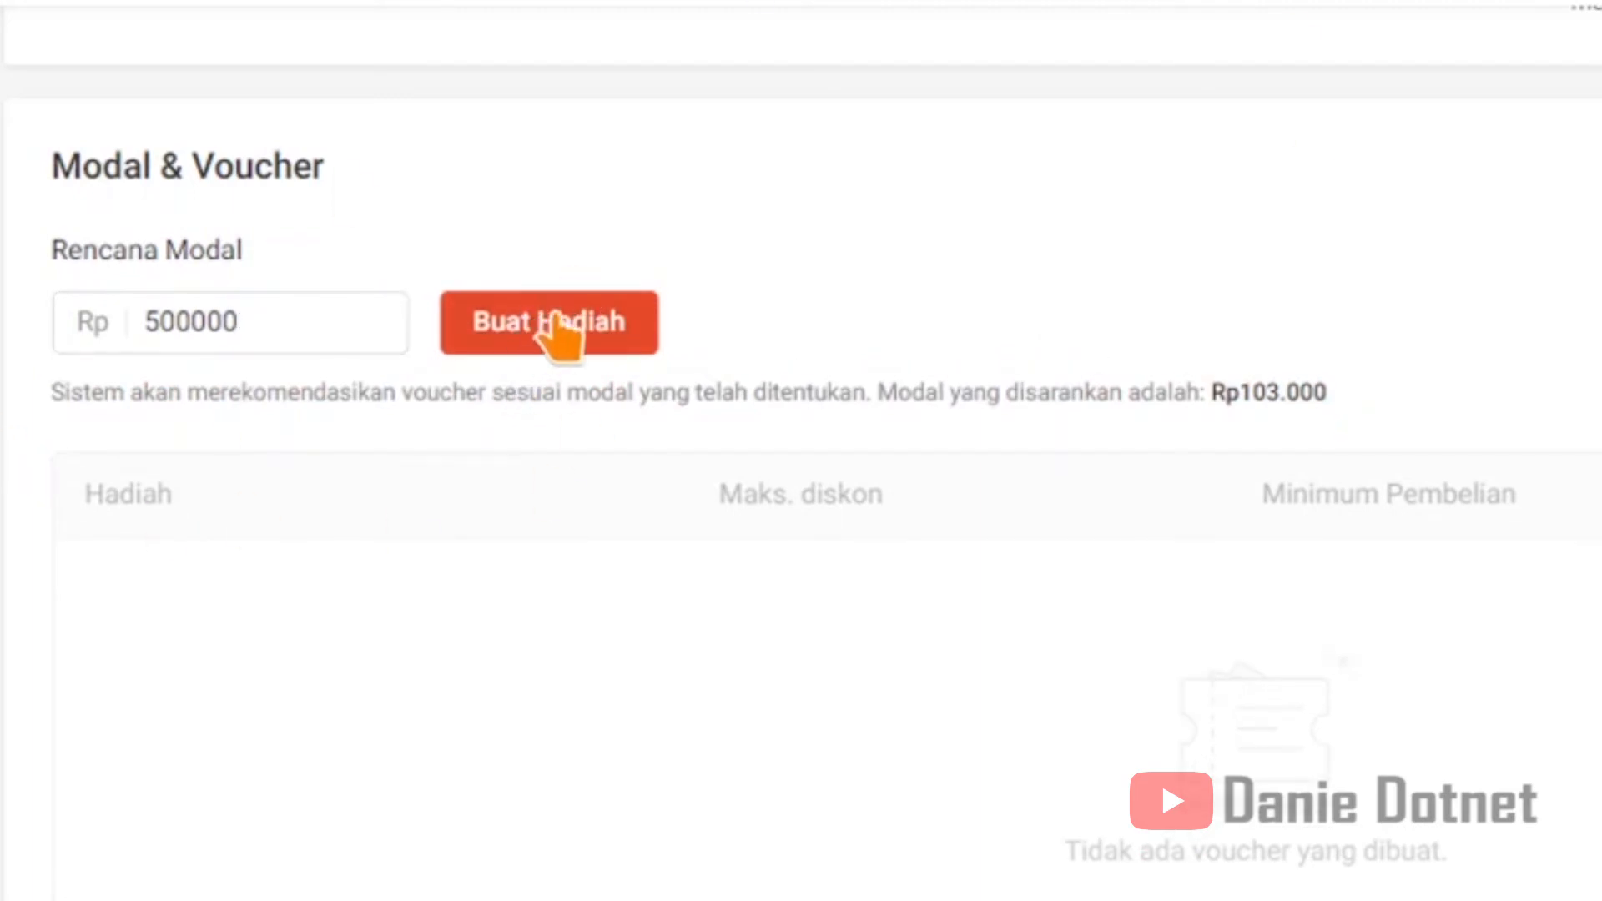
left_click(608, 330)
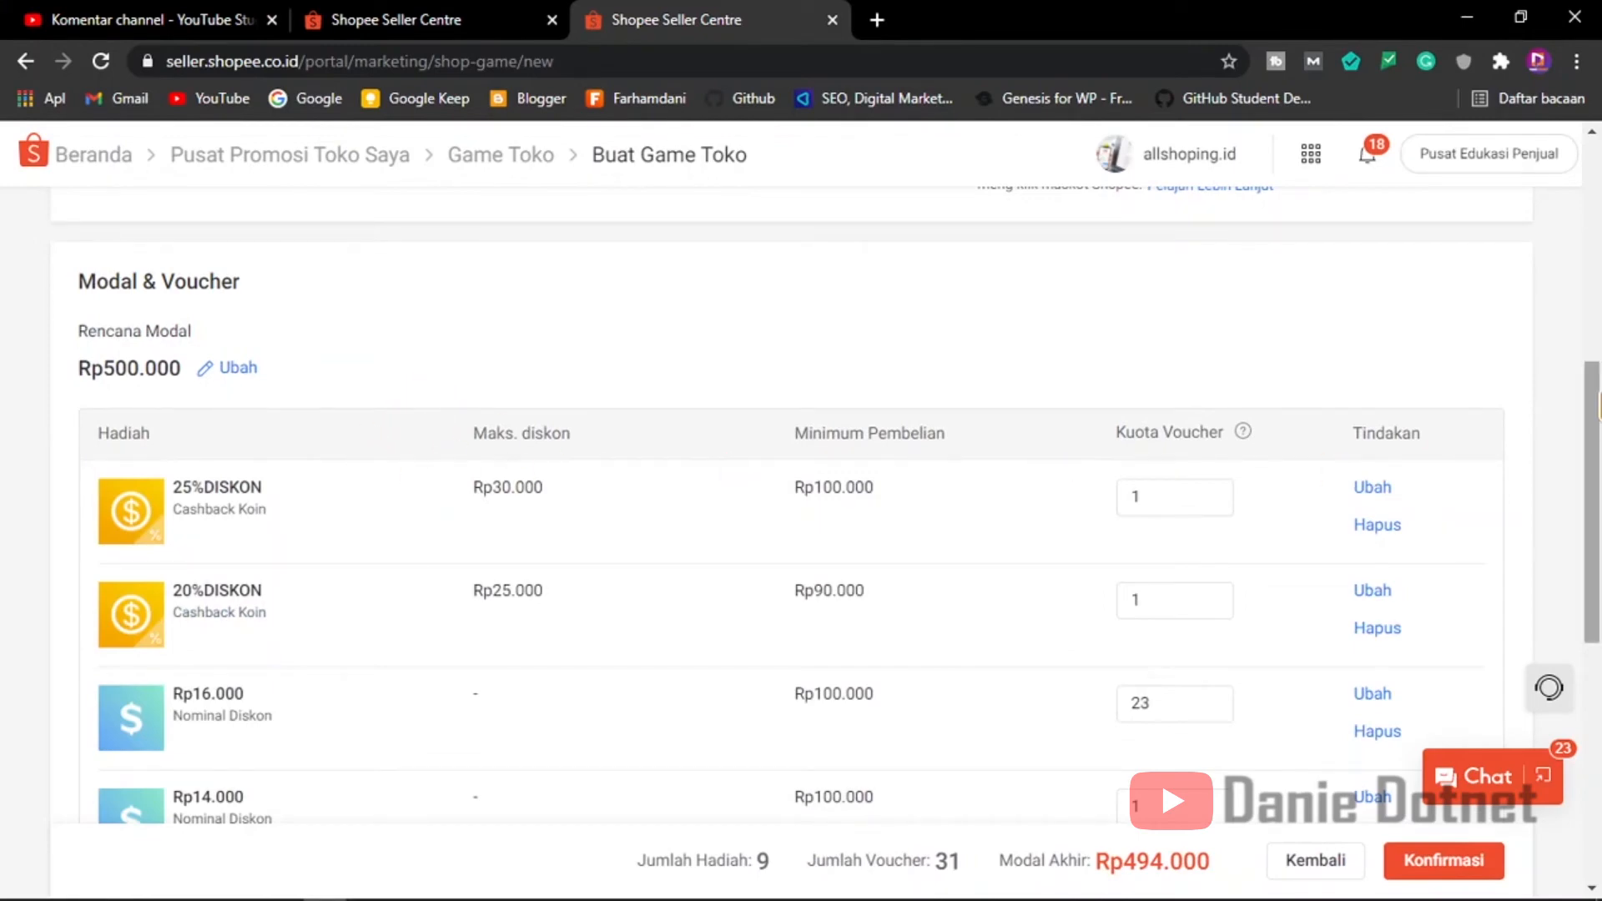
scroll(1596, 402, "down", 1)
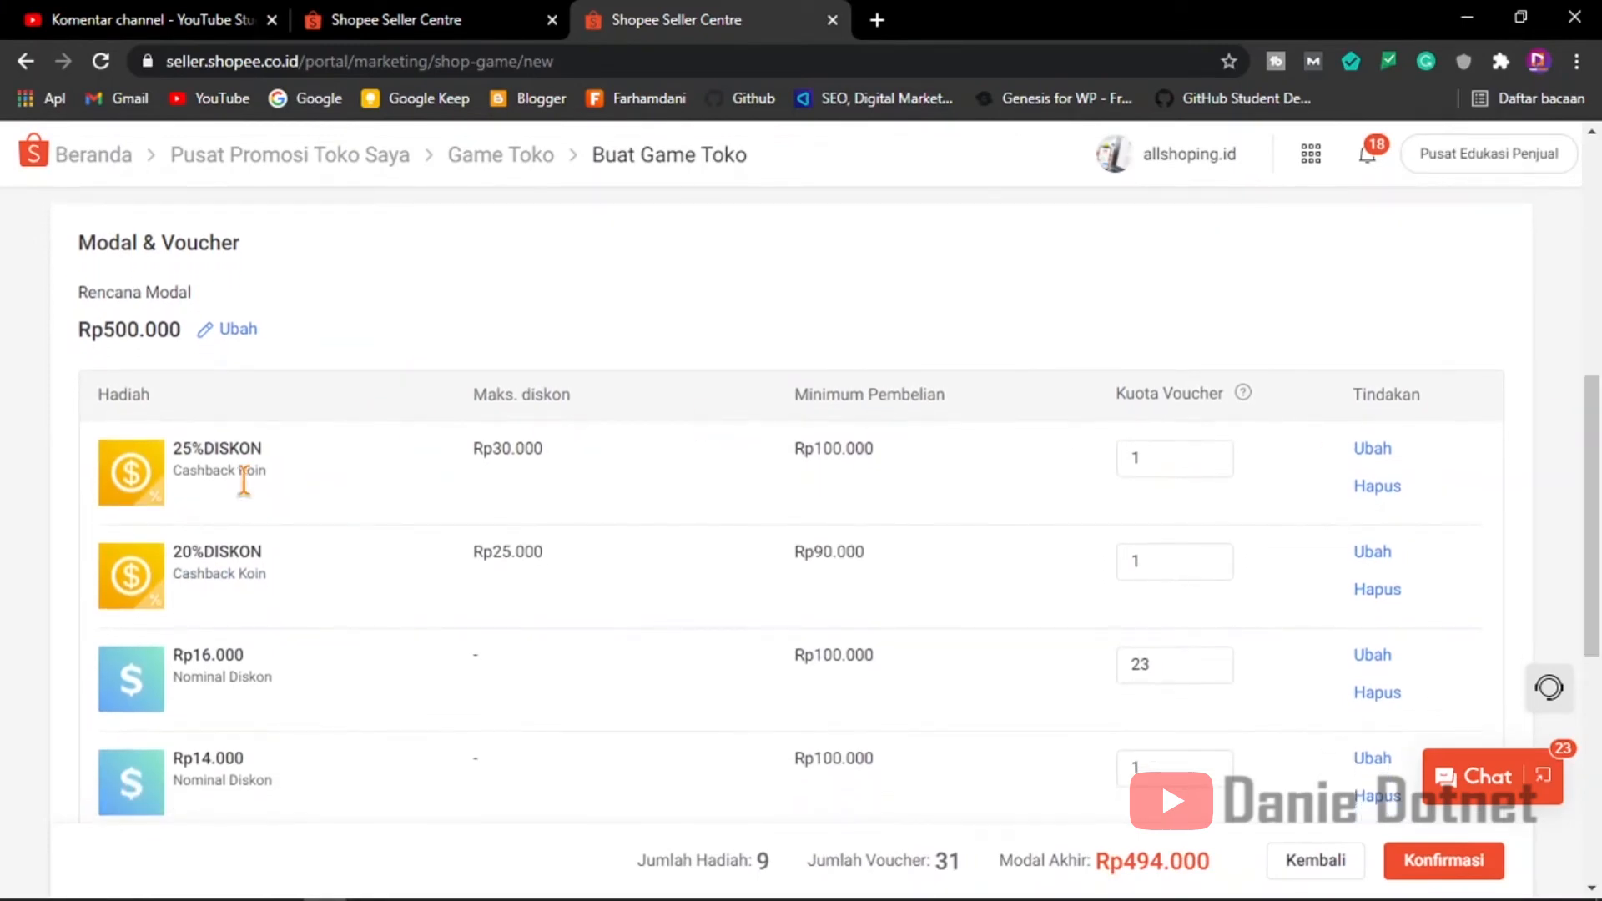
scroll(491, 479, "up", 1)
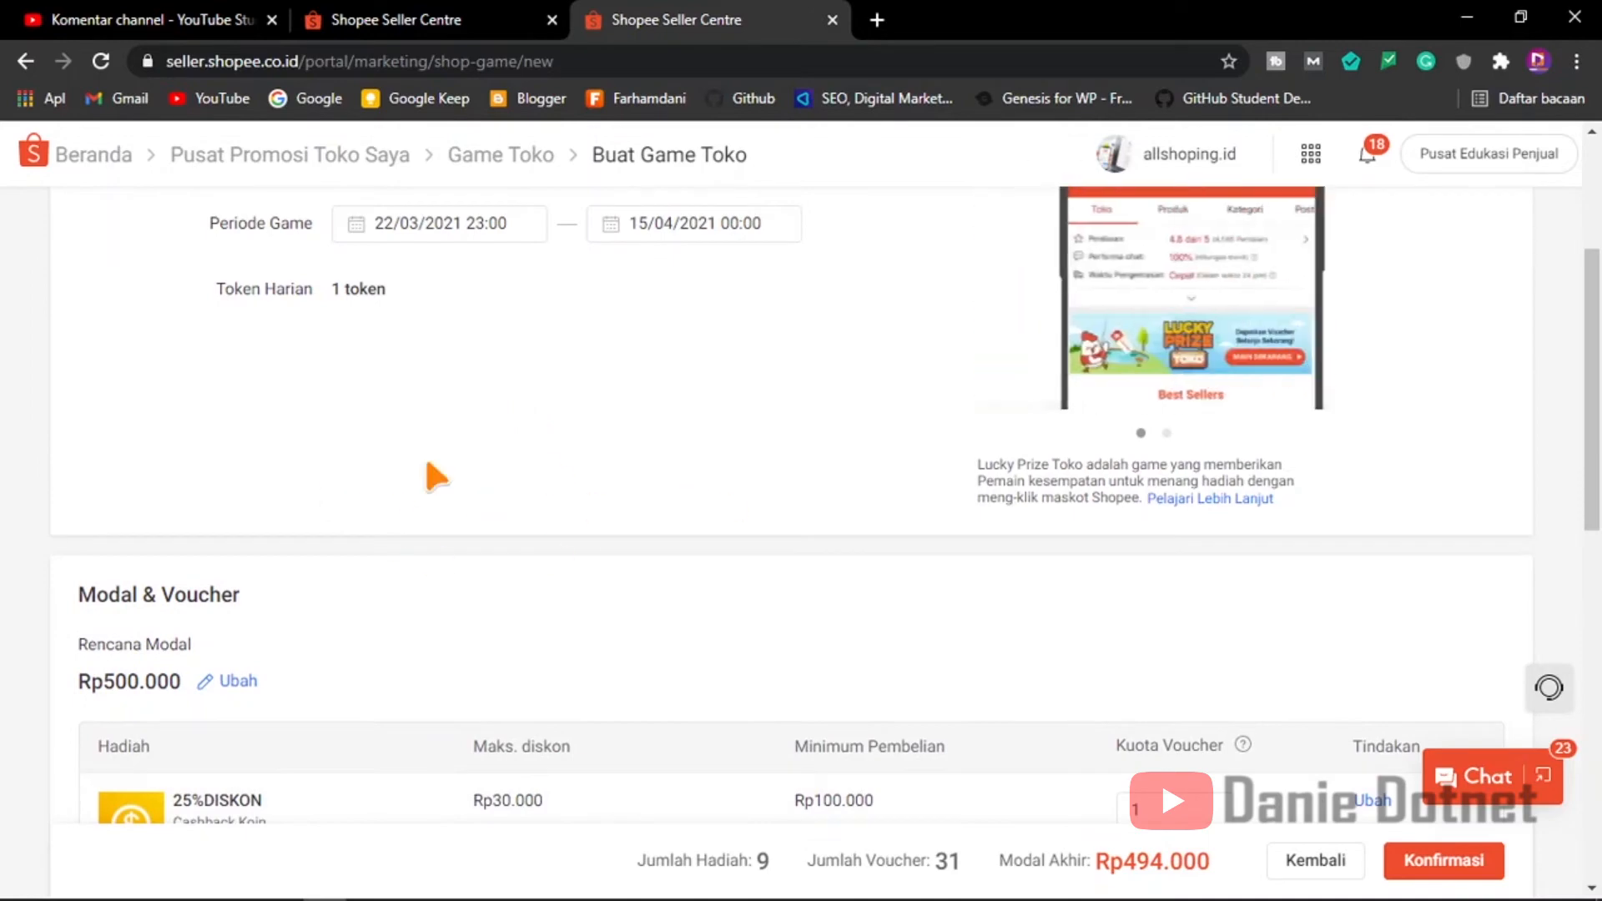
scroll(407, 482, "down", 4)
left_click_drag(1597, 455, 1596, 494)
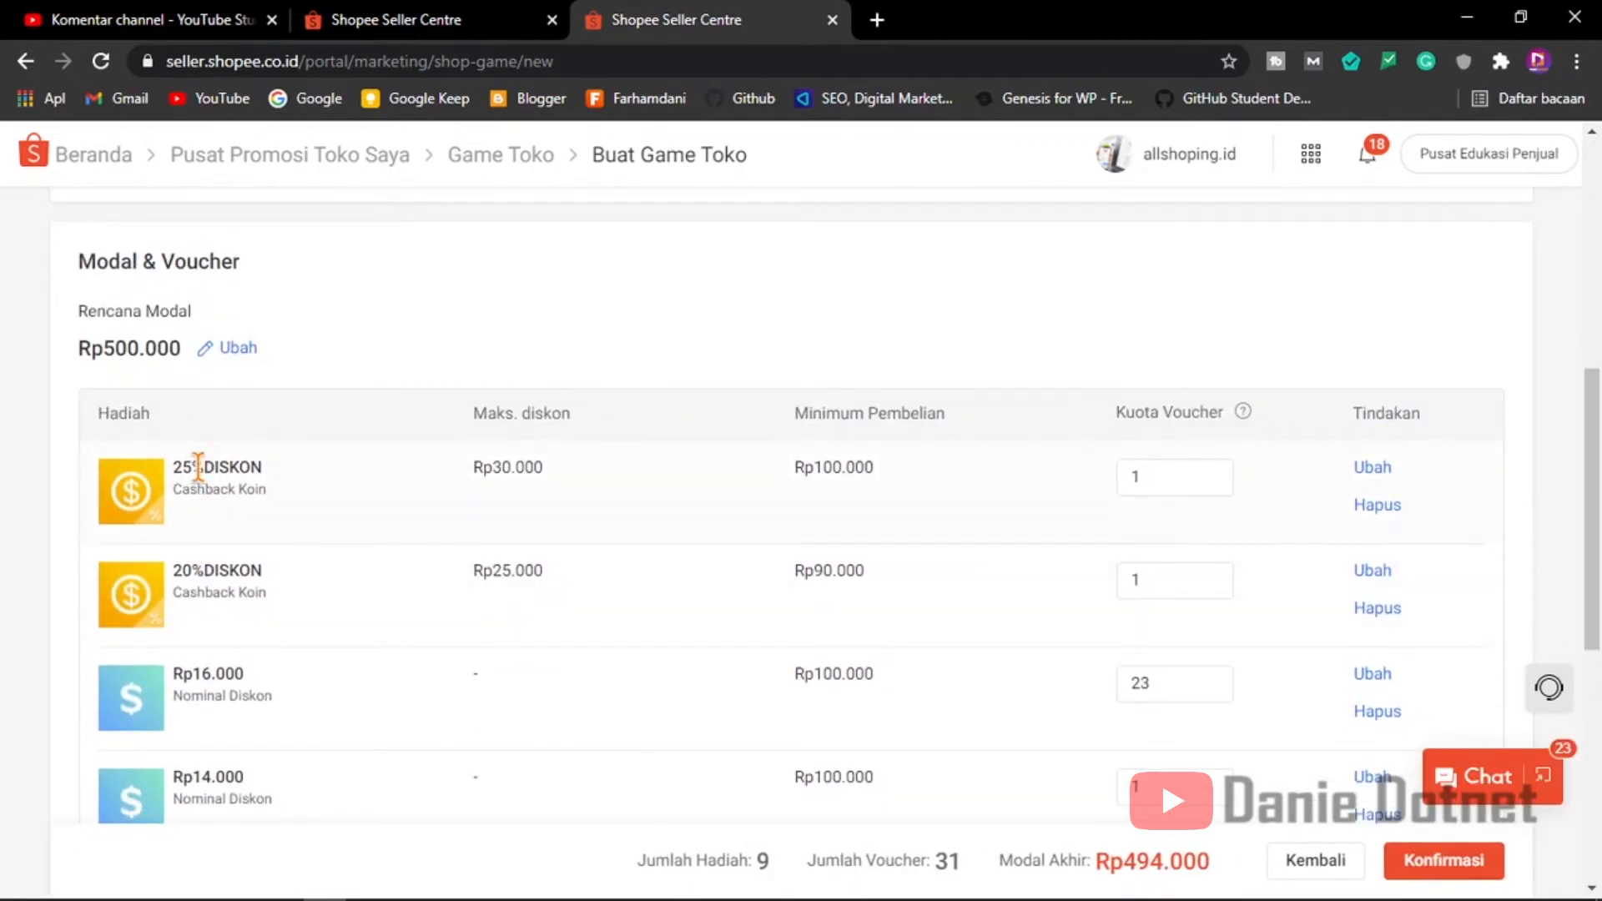
scroll(200, 472, "down", 3)
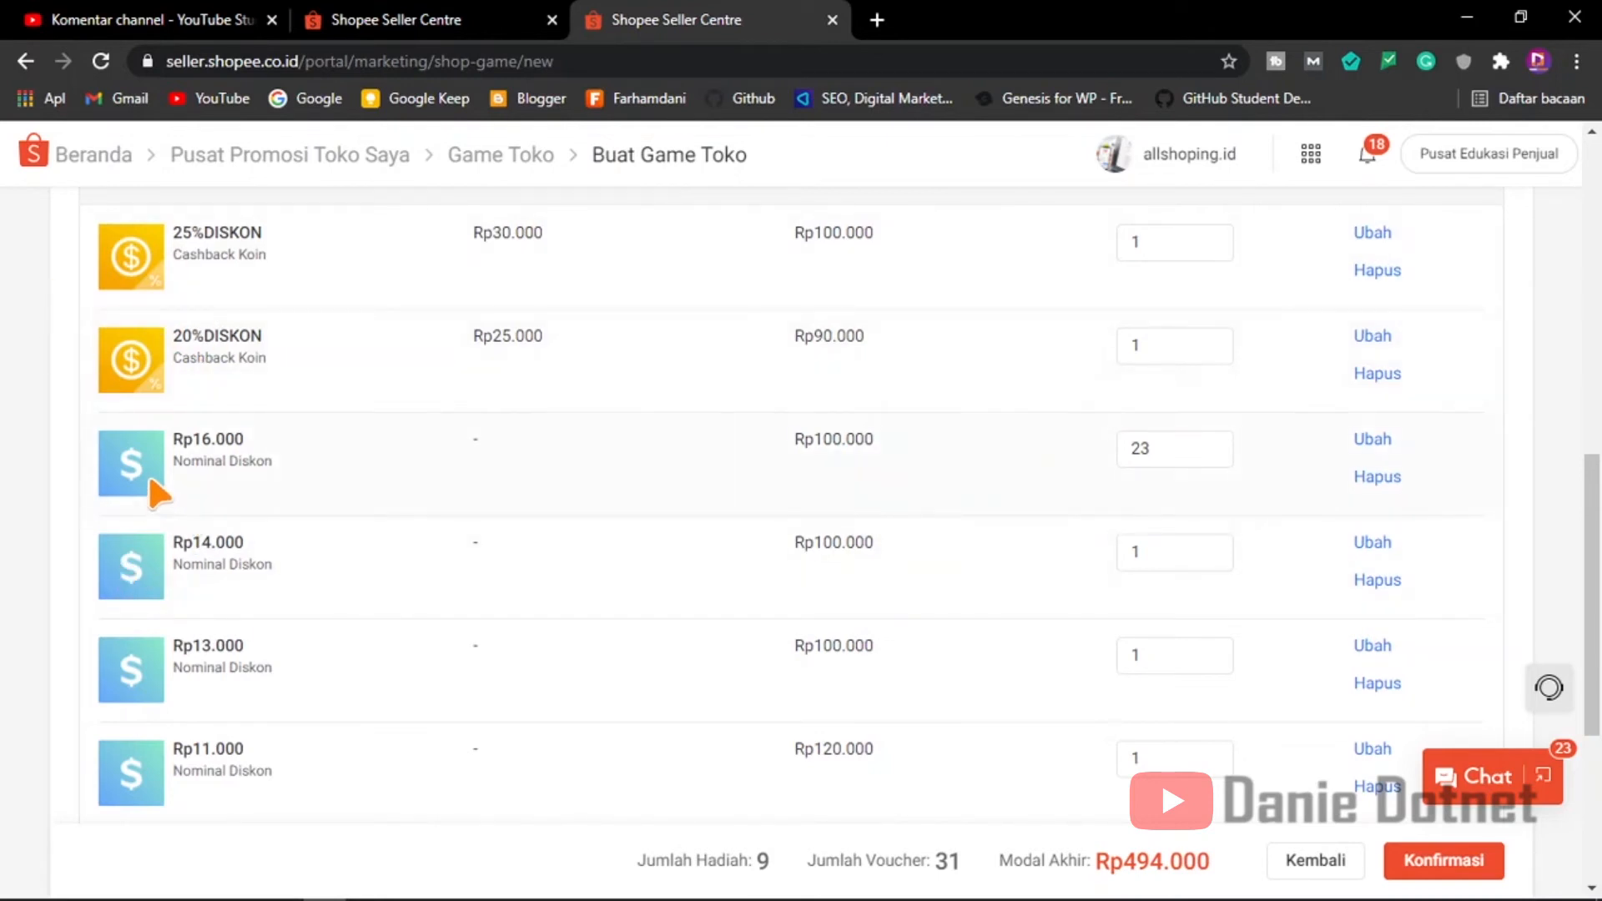
scroll(149, 473, "down", 4)
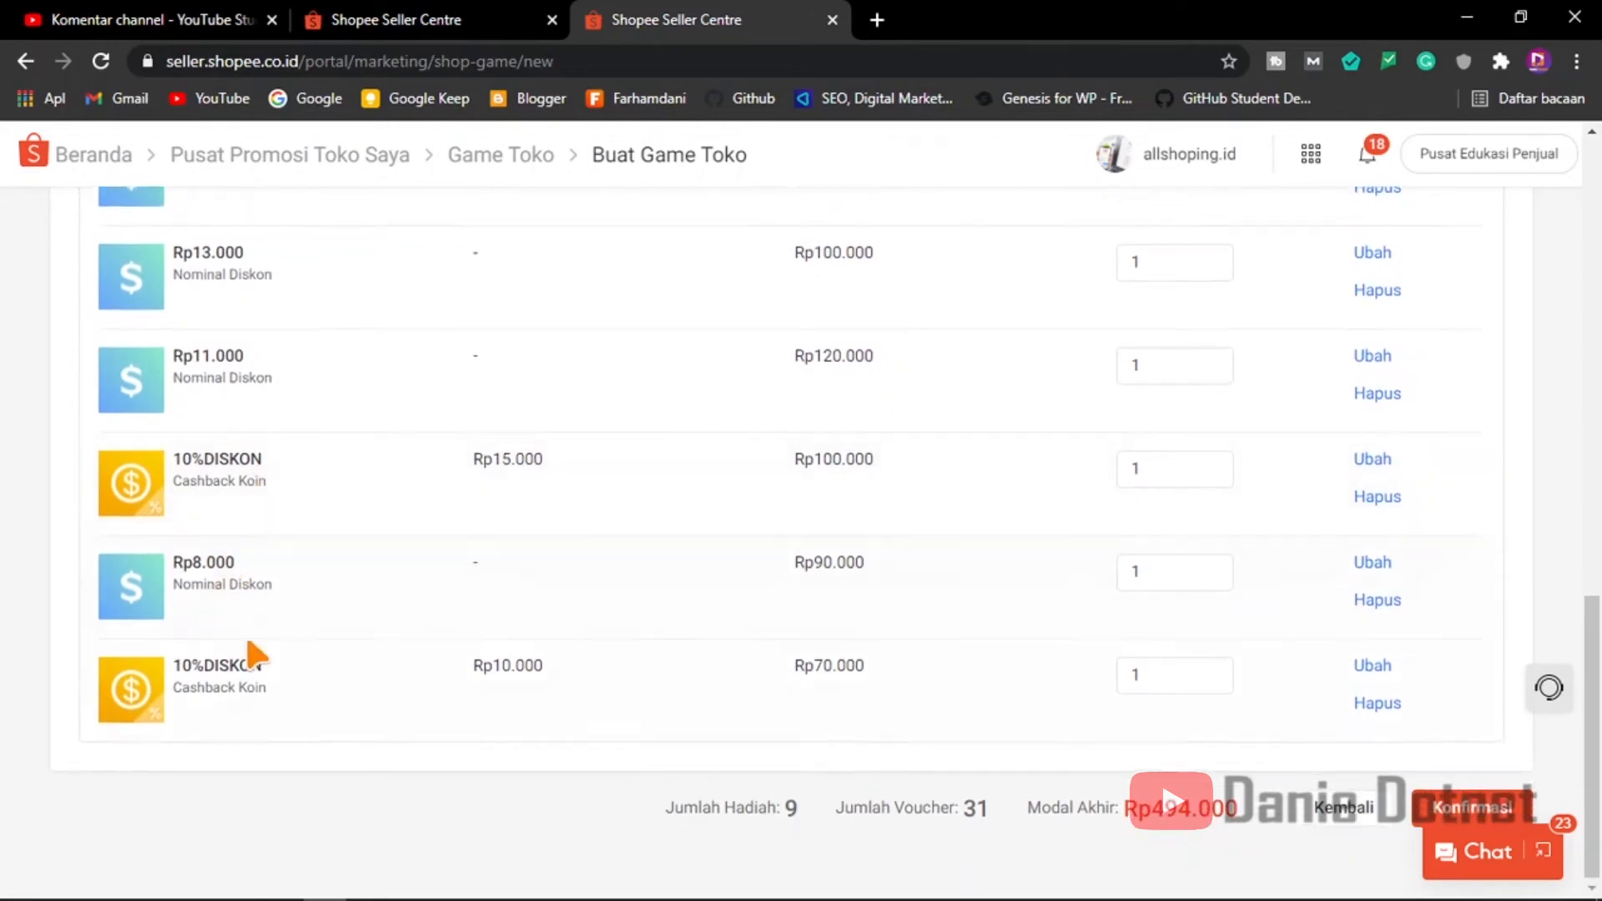
scroll(251, 647, "up", 6)
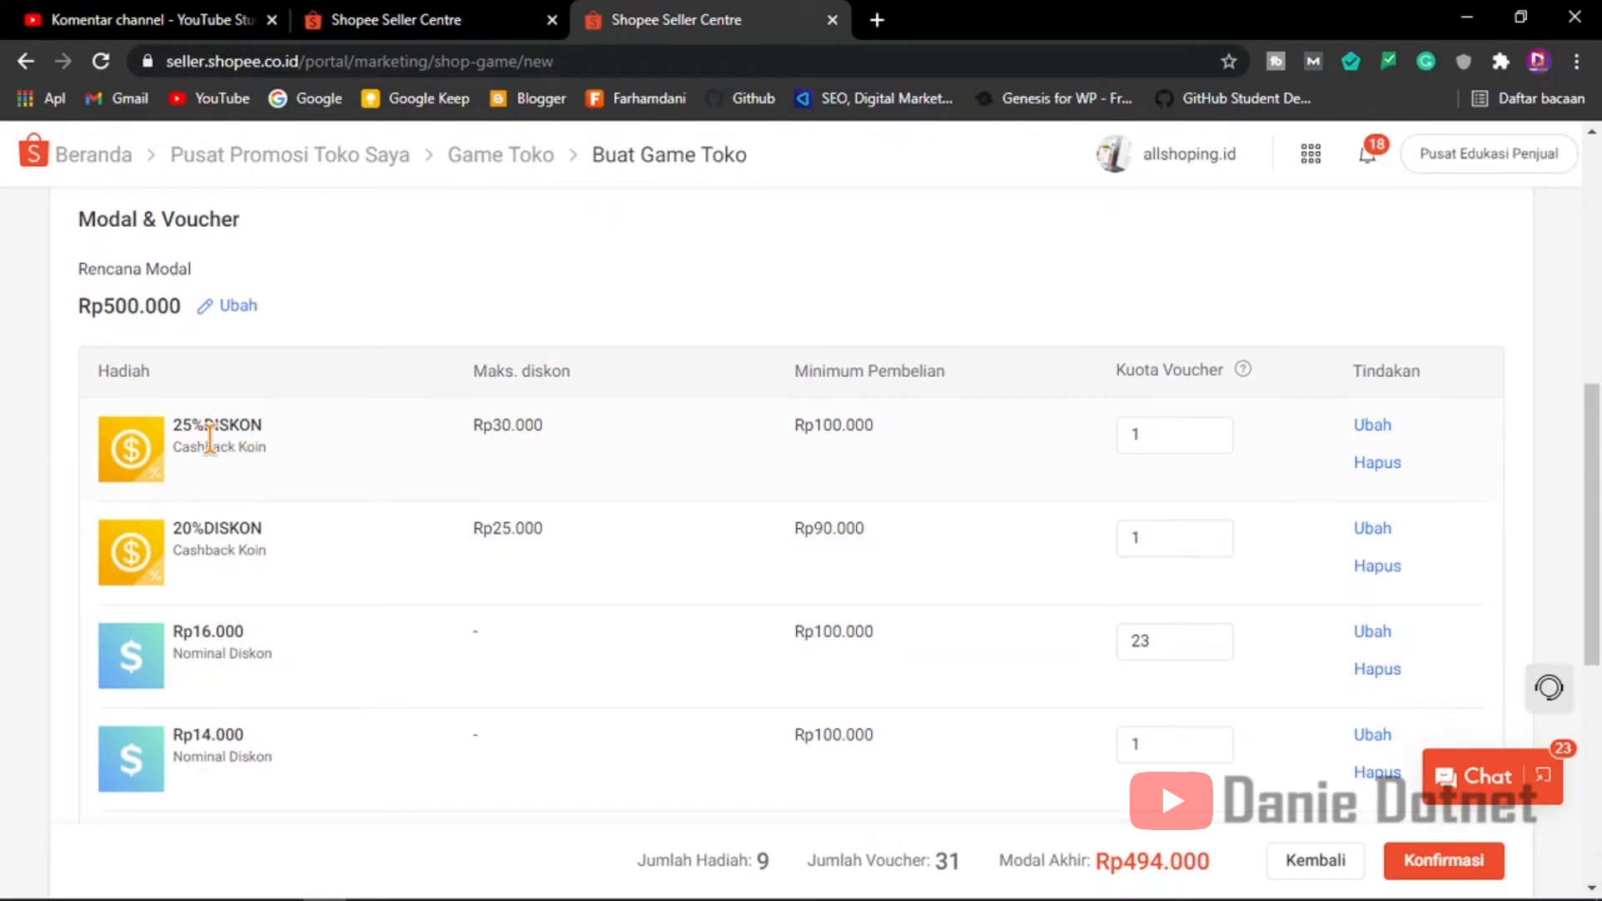
Step: Examine the prize type, maximum discount and minimum purchase of the 25% Cashback Koin voucher
left_click_drag(172, 448, 242, 455)
left_click_drag(477, 426, 533, 431)
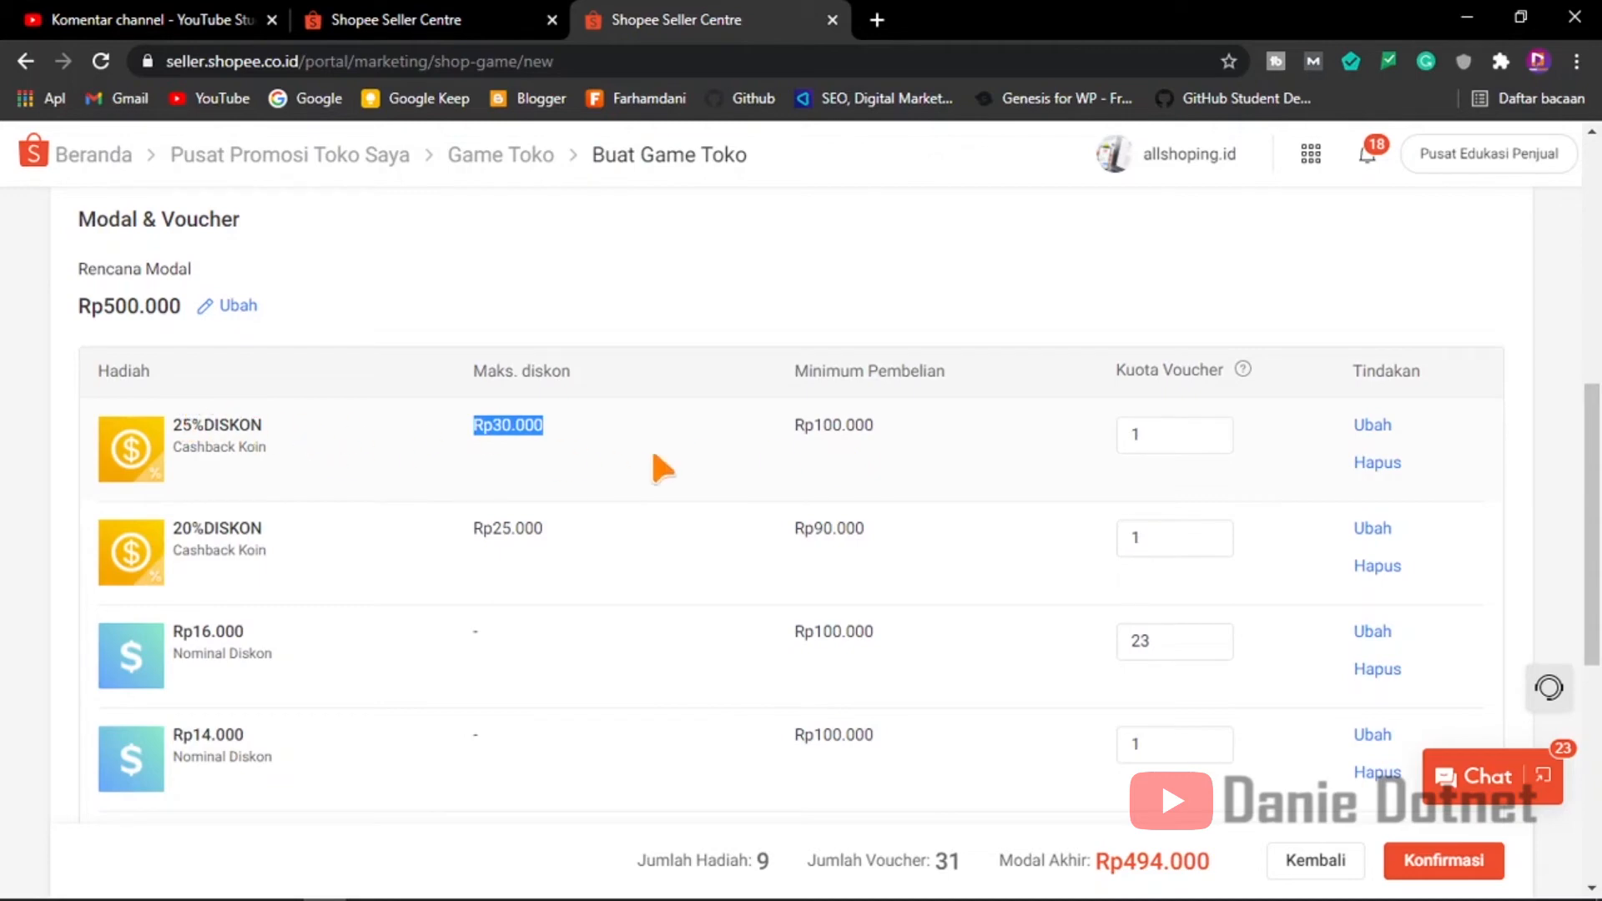
left_click_drag(795, 427, 874, 426)
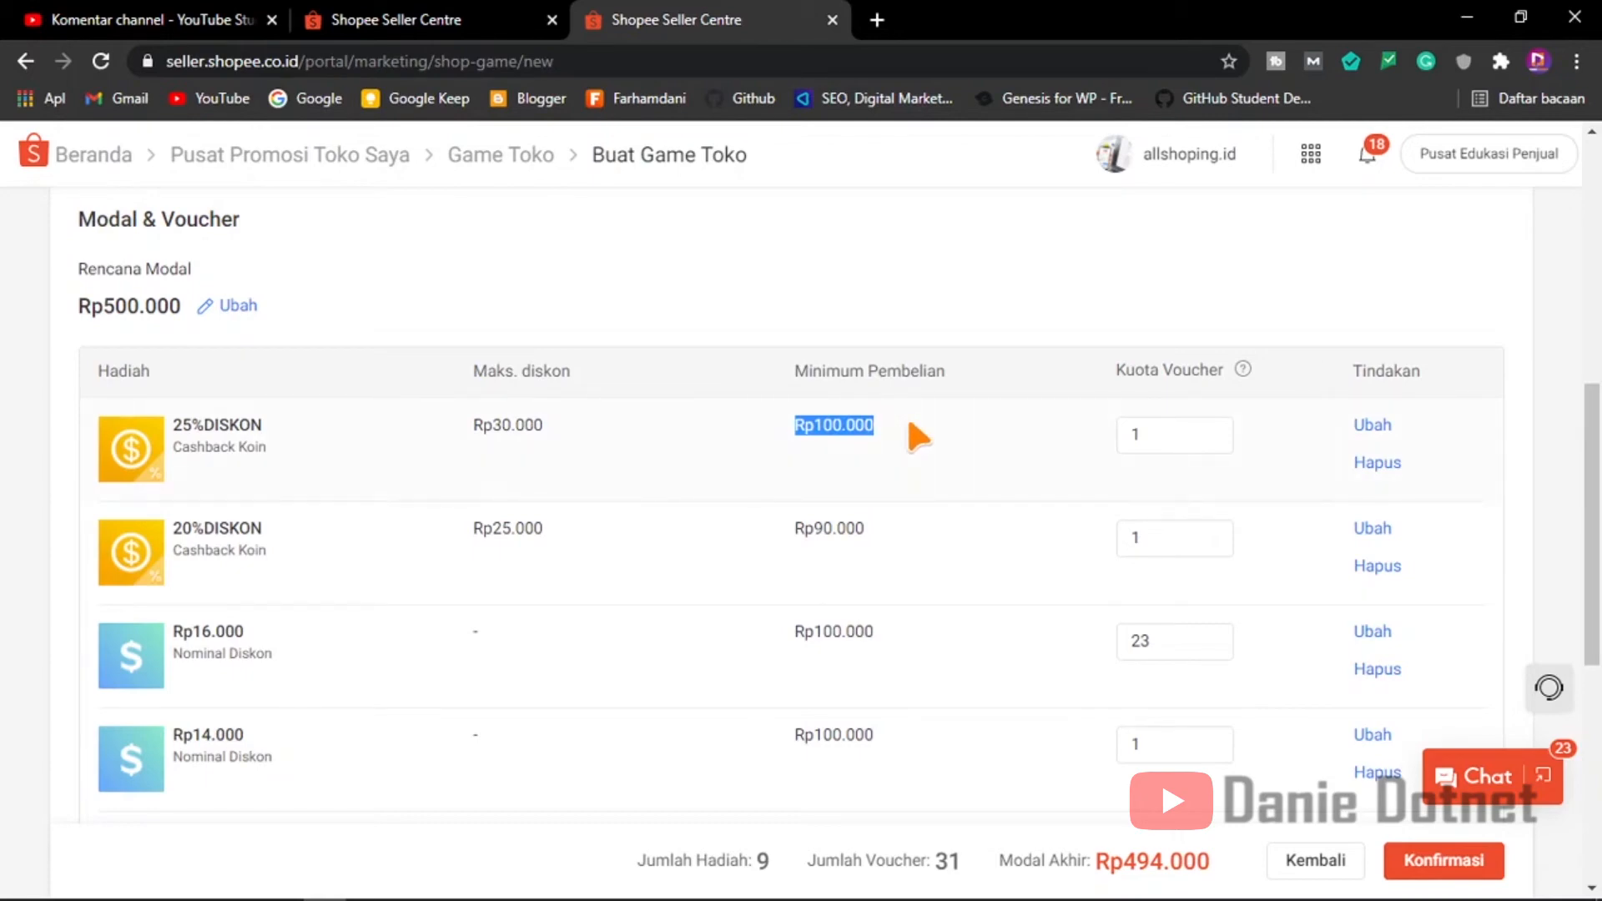
left_click(817, 422)
left_click_drag(784, 424, 883, 424)
left_click(892, 424)
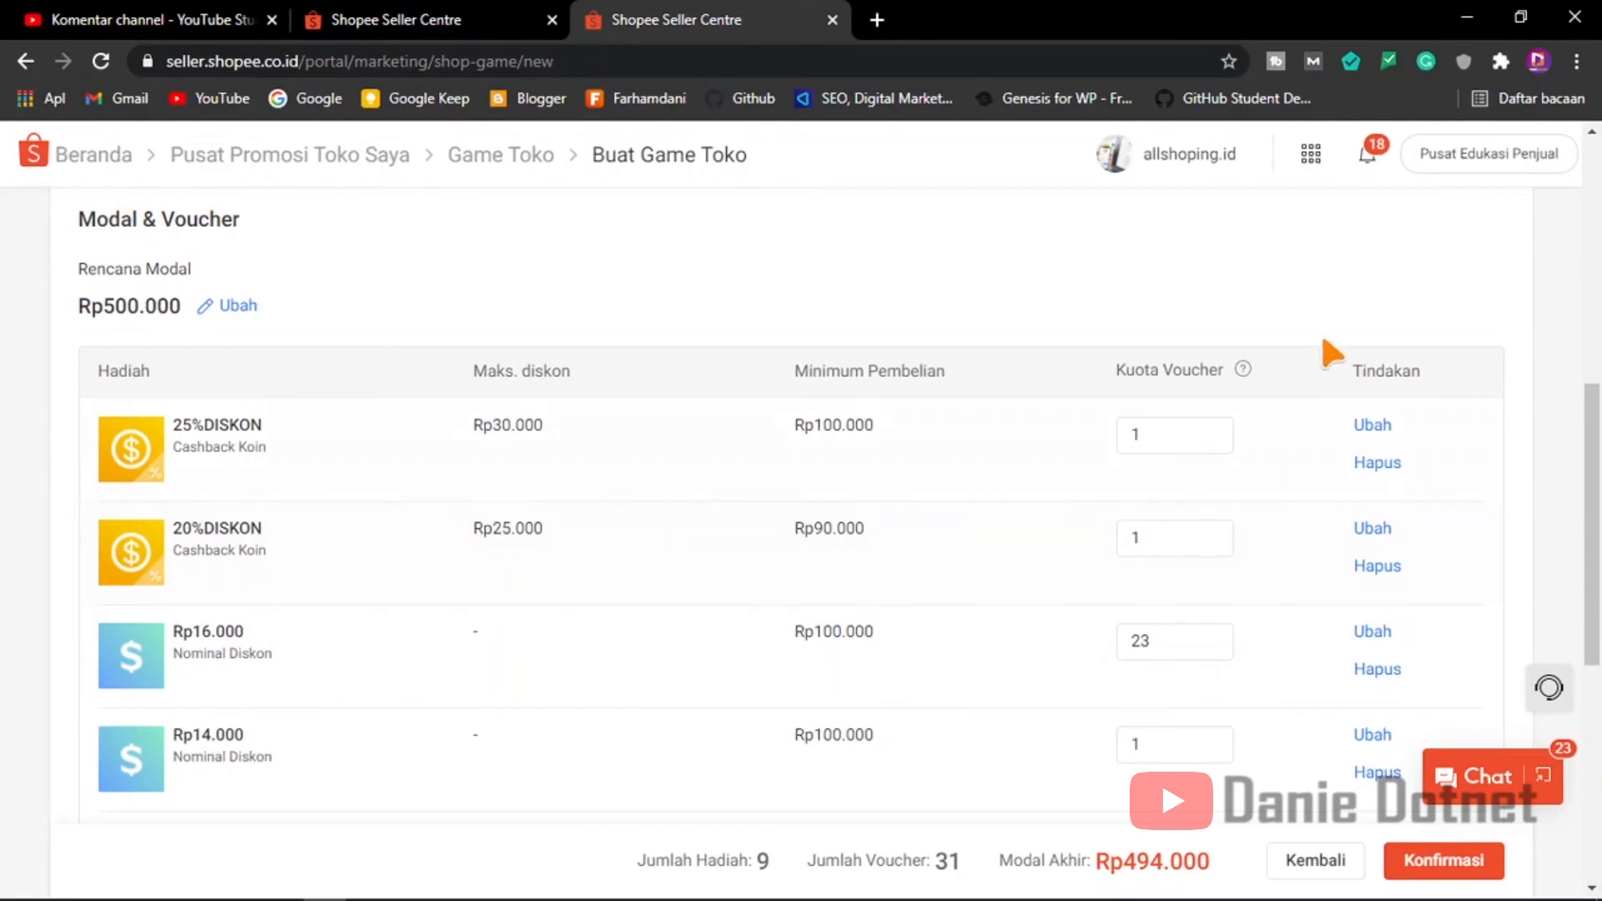
Step: Open the 25% Cashback Koin voucher for editing, review its discount, minimum purchase and quota settings, and leave without changing them
left_click(1373, 425)
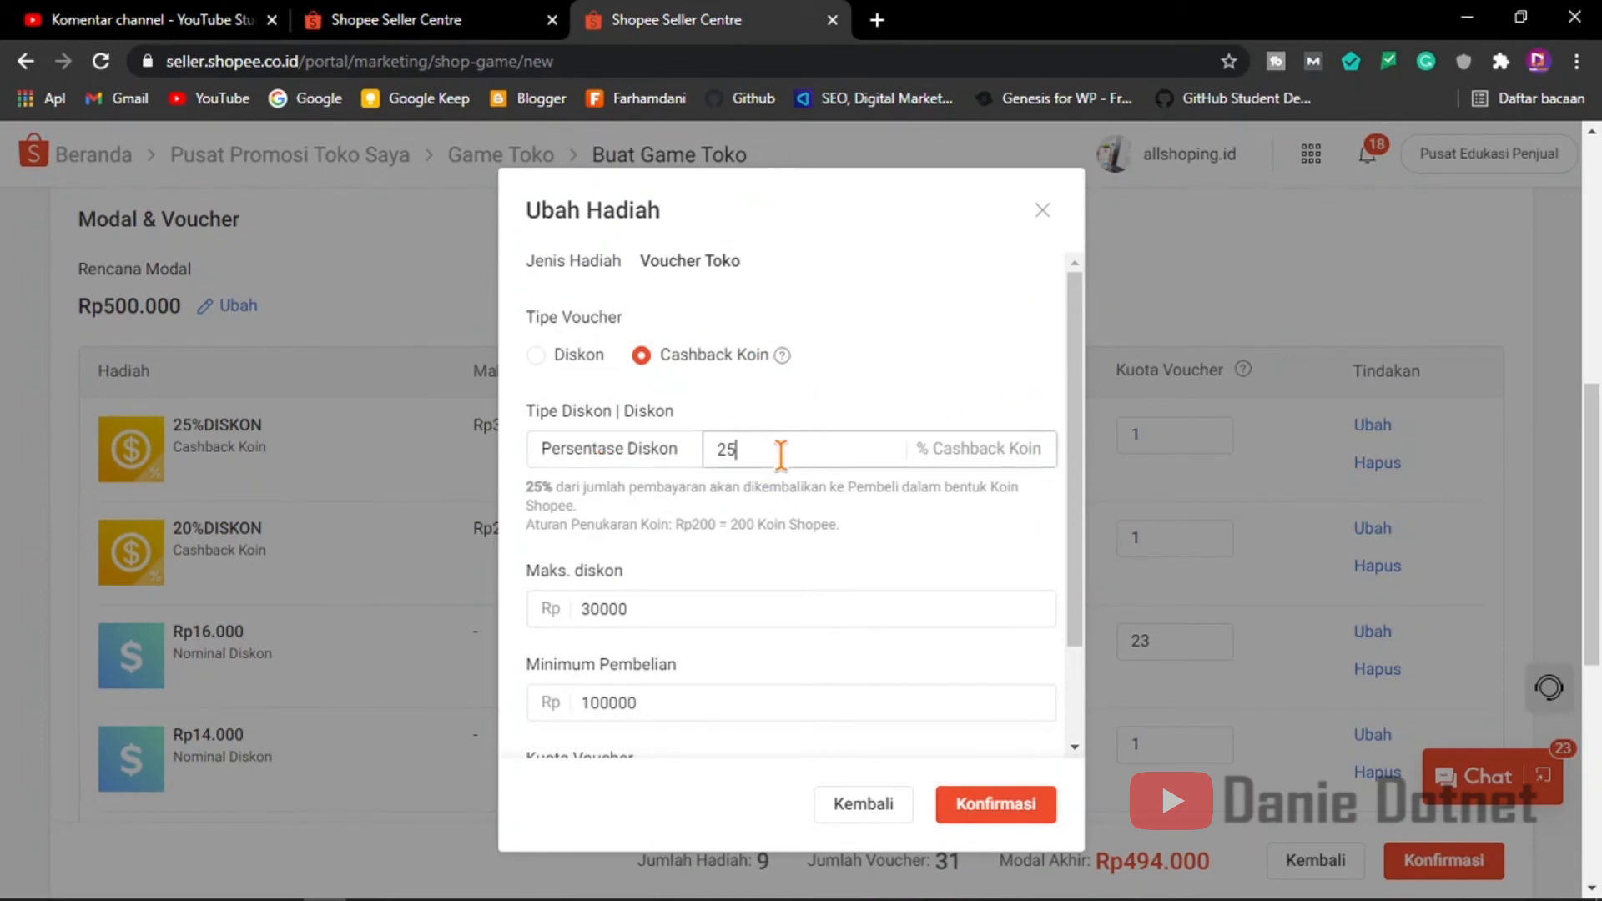
left_click(683, 605)
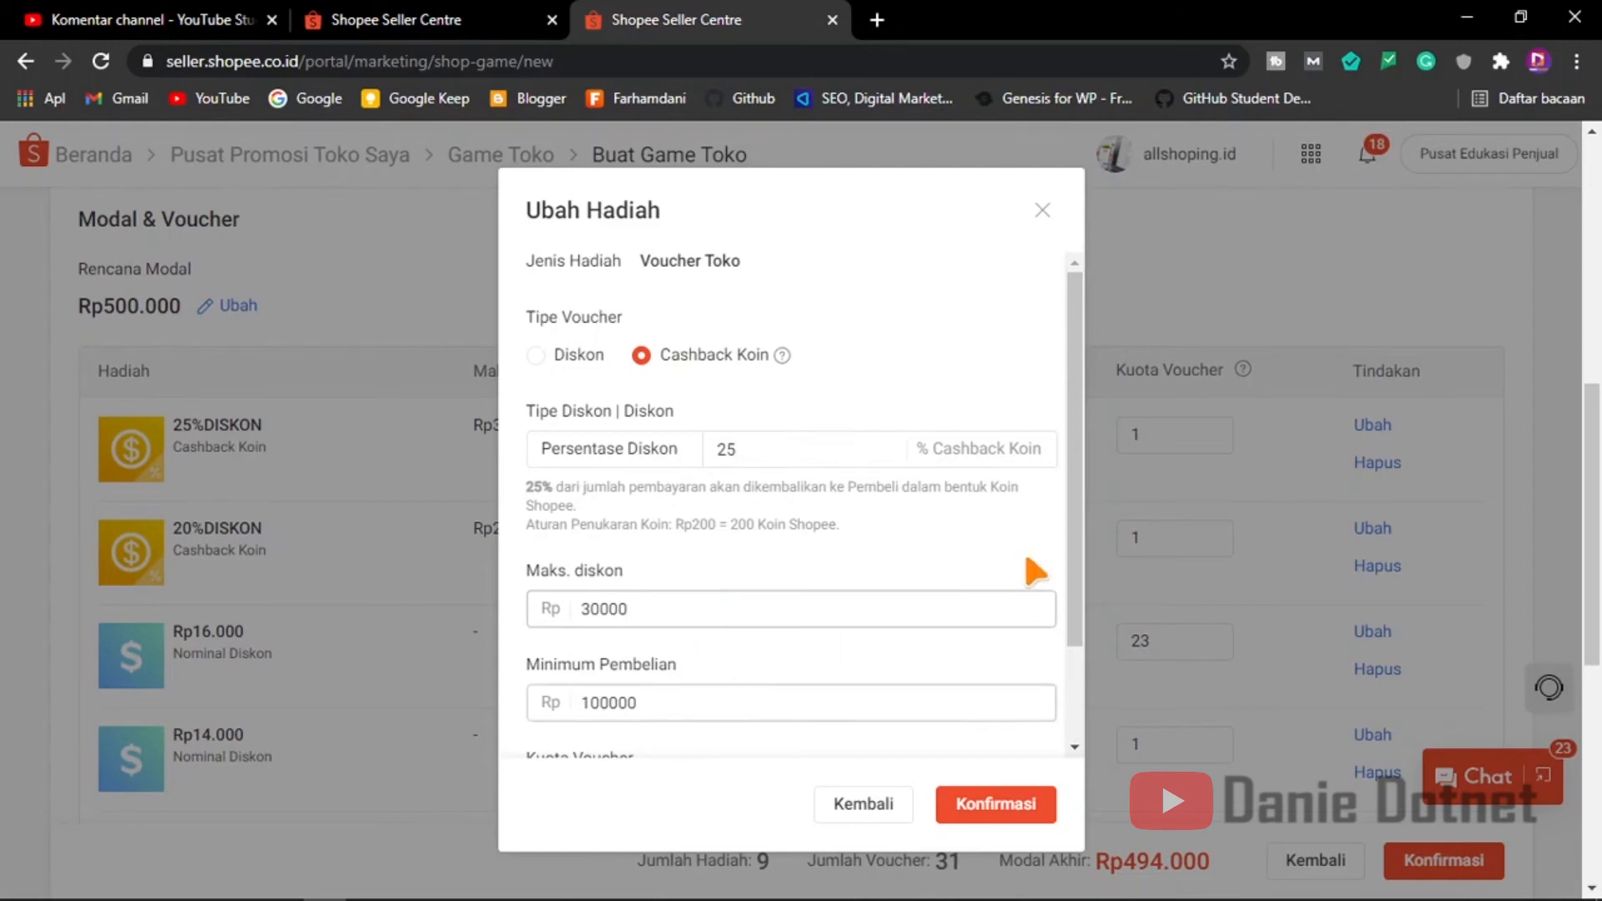
left_click_drag(1077, 543, 1078, 634)
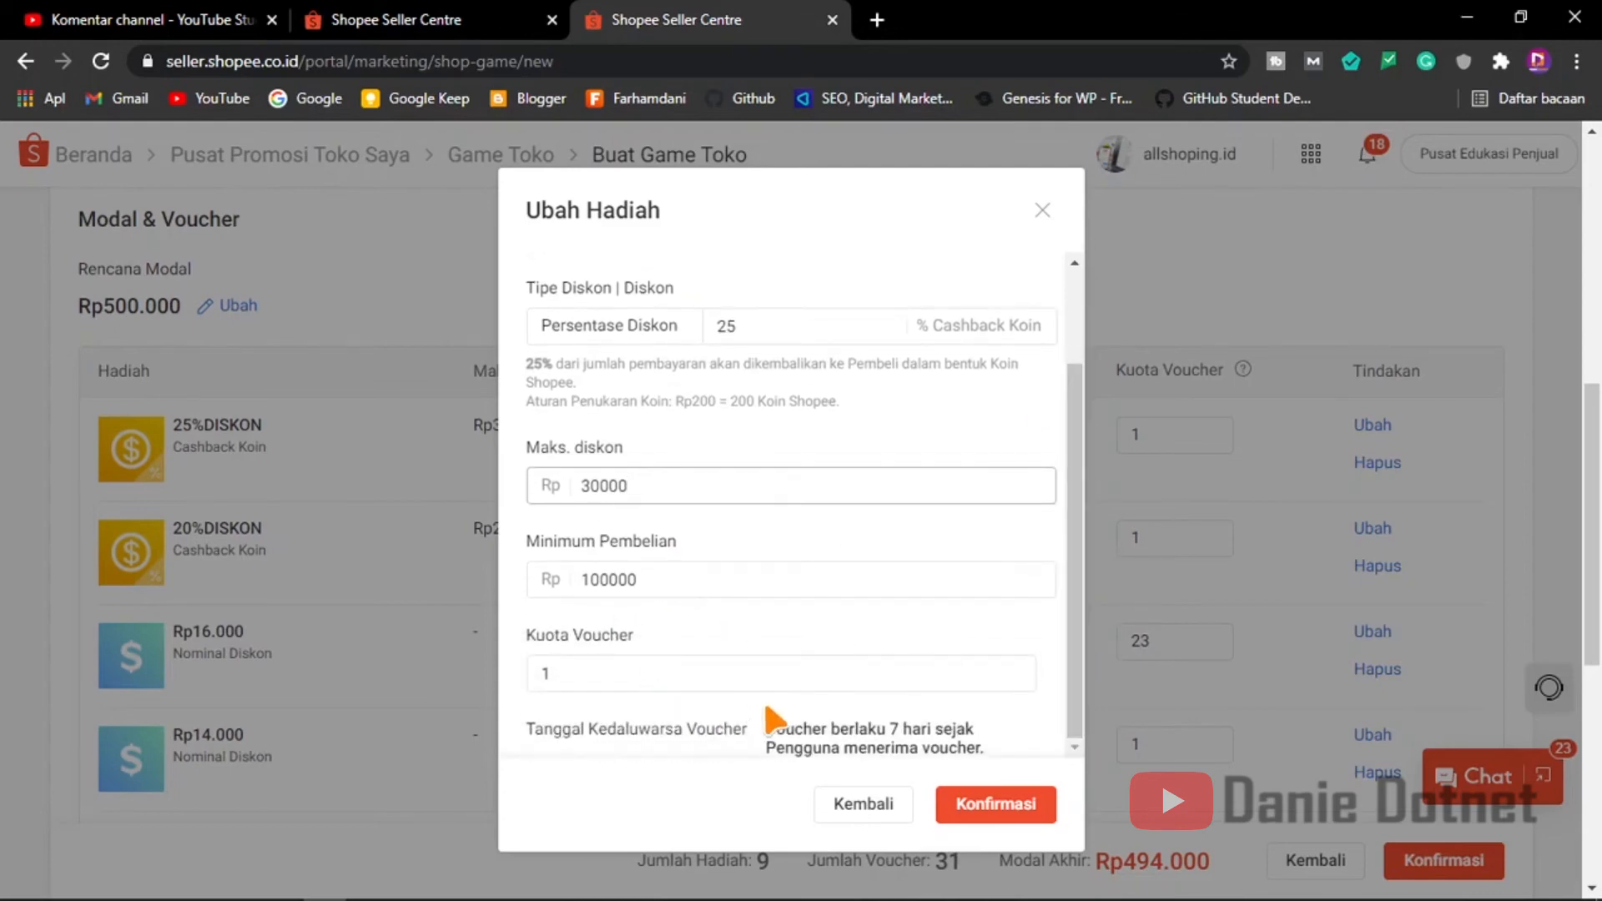
scroll(776, 708, "down", 4)
scroll(918, 710, "up", 3)
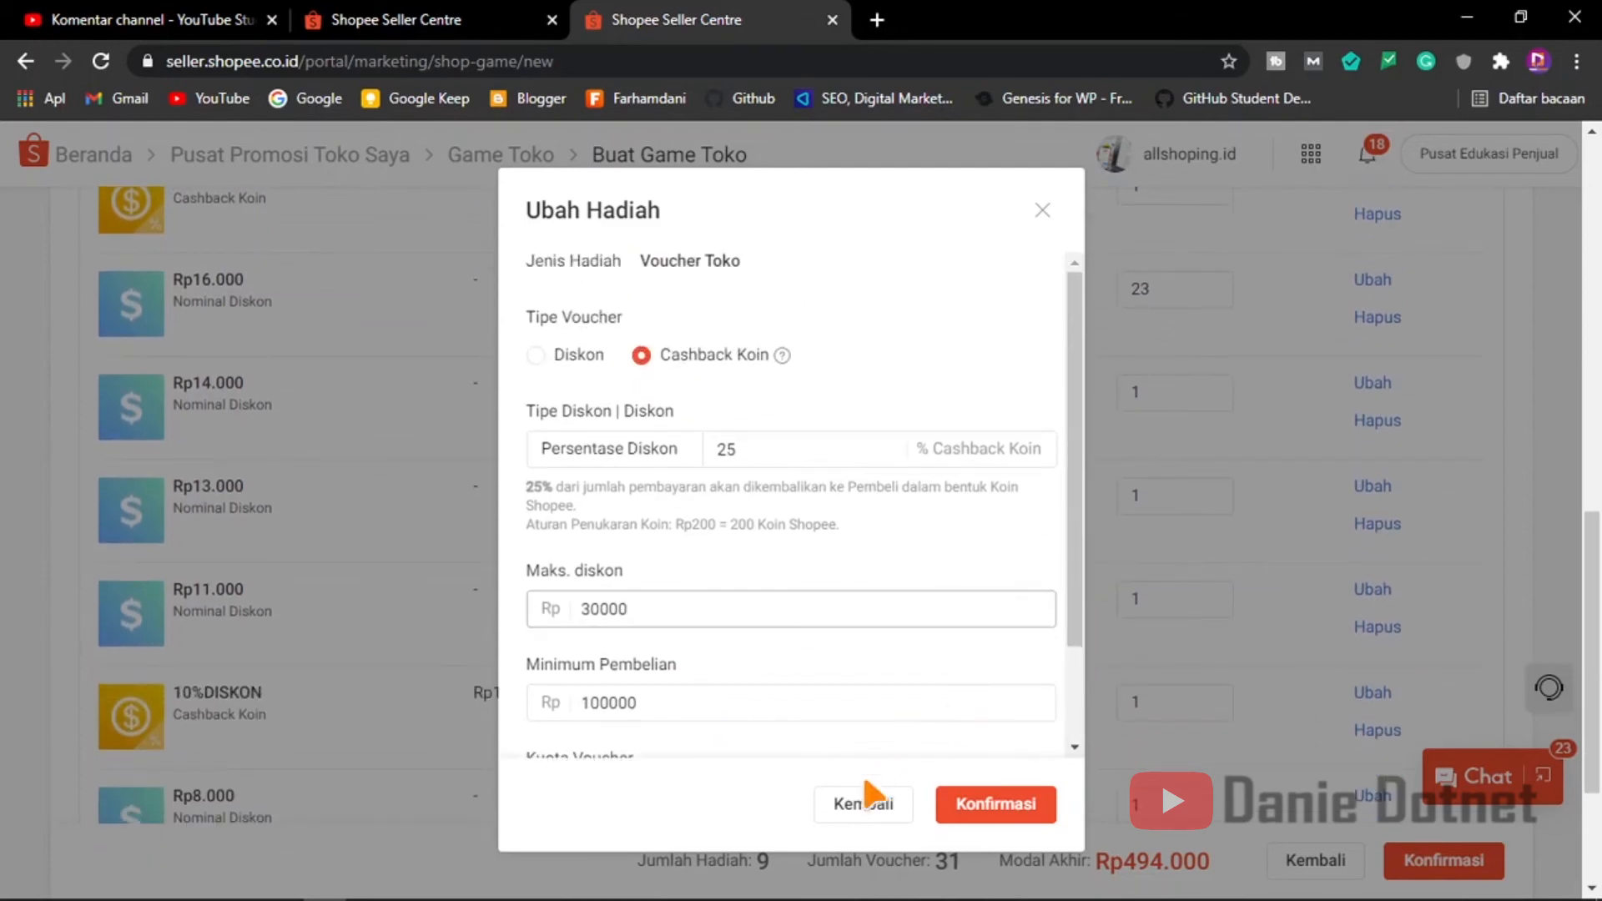
left_click(861, 804)
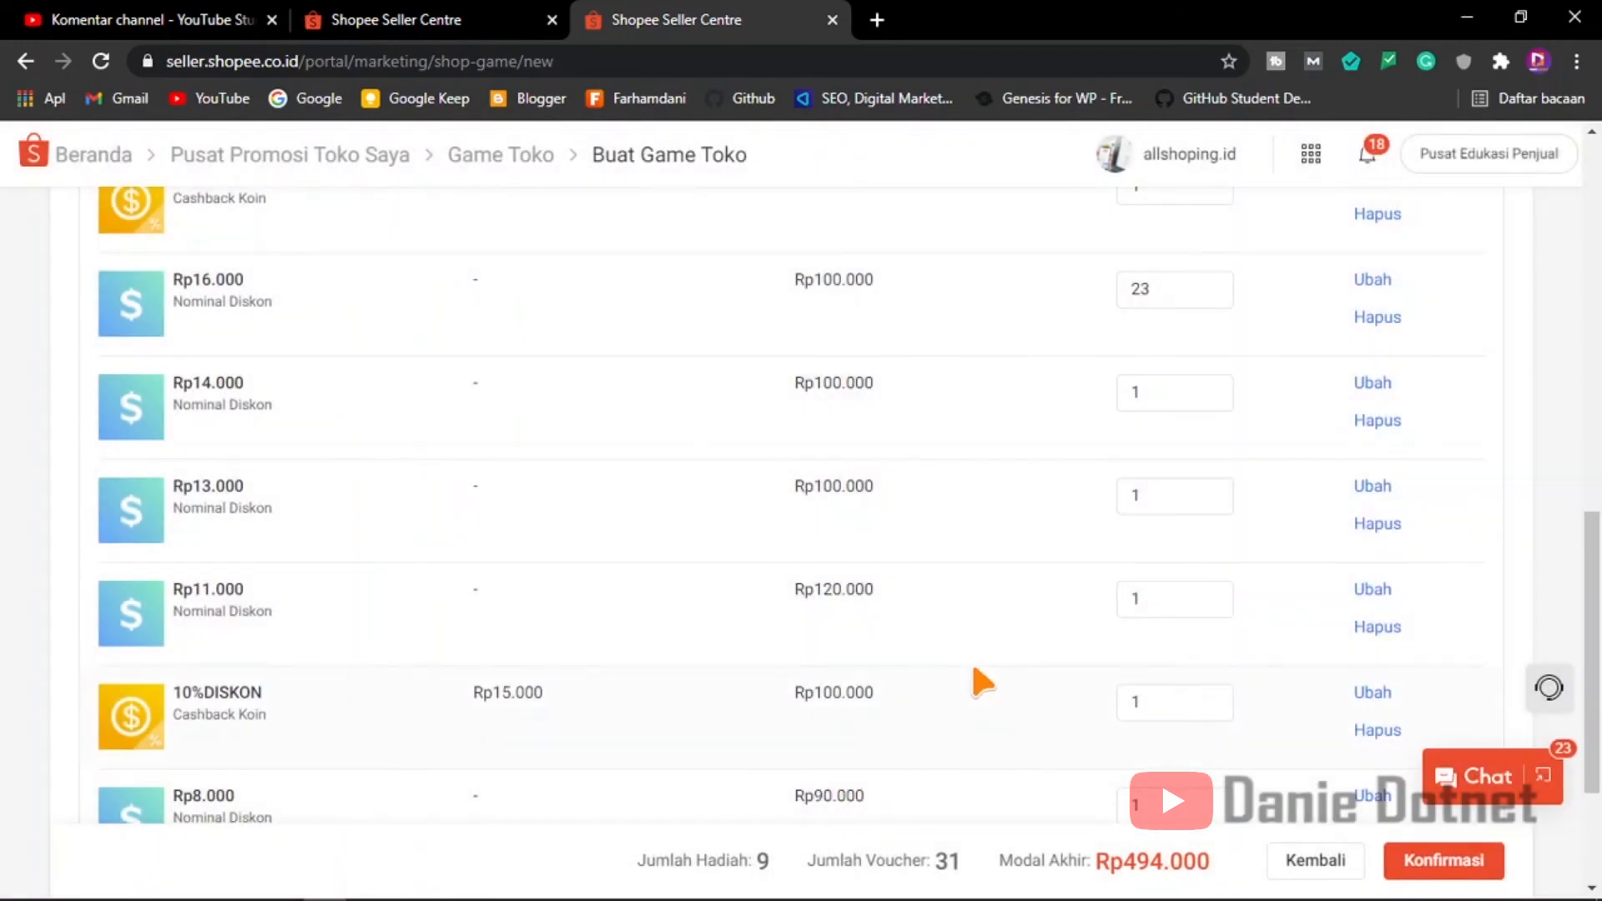
Step: Confirm the shop game with the generated vouchers and return to the promotion list
scroll(525, 499, "up", 3)
scroll(538, 502, "down", 6)
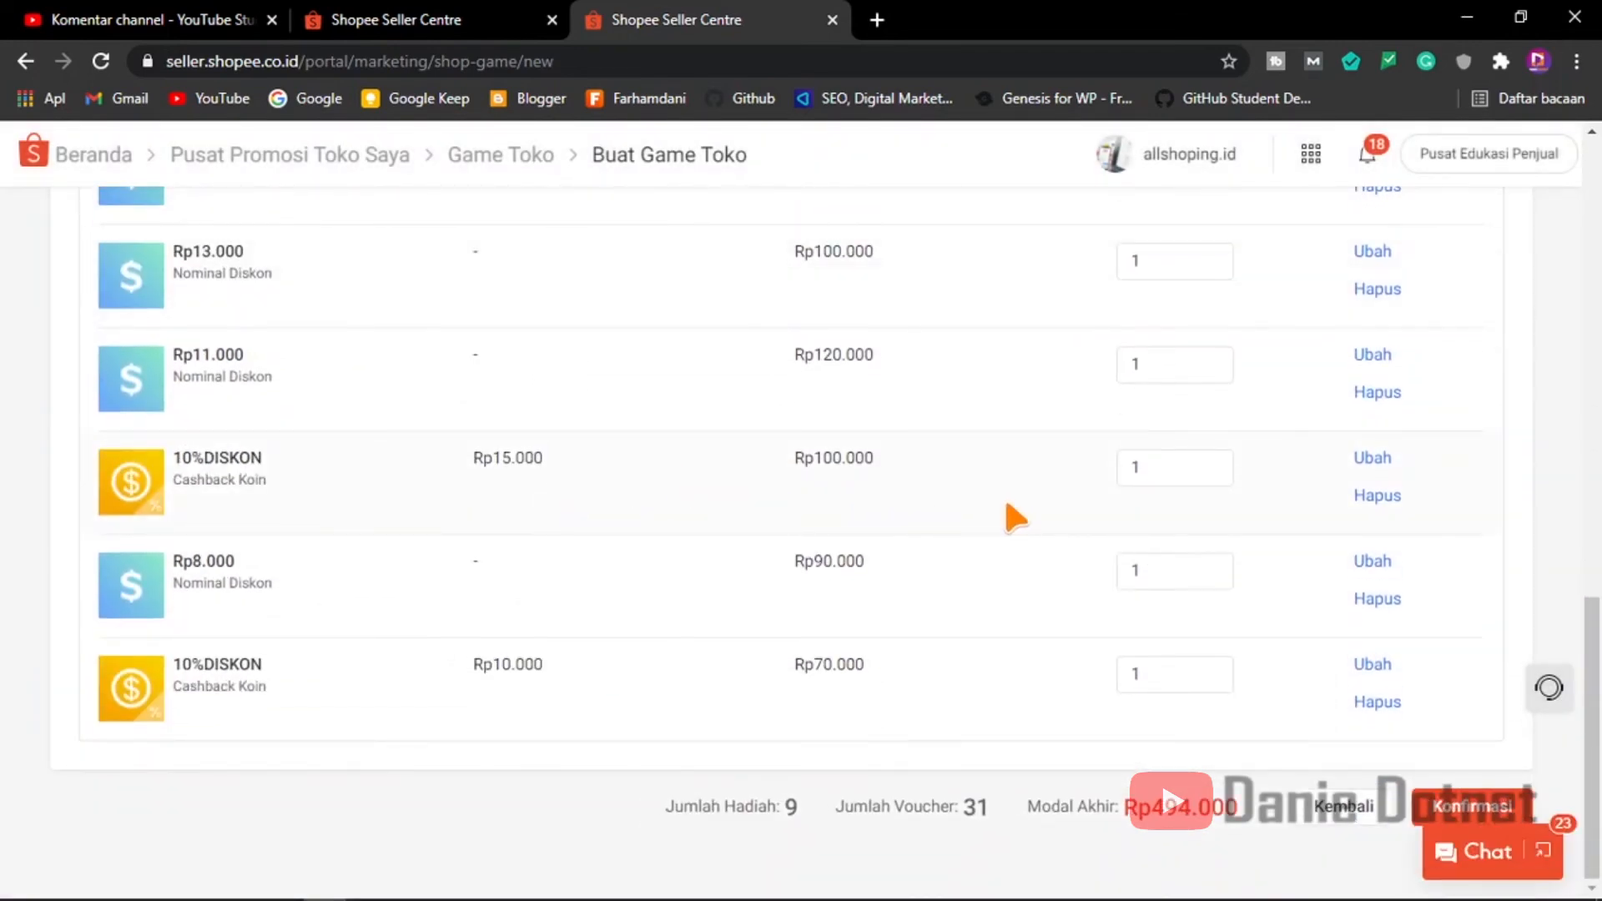
left_click(1462, 808)
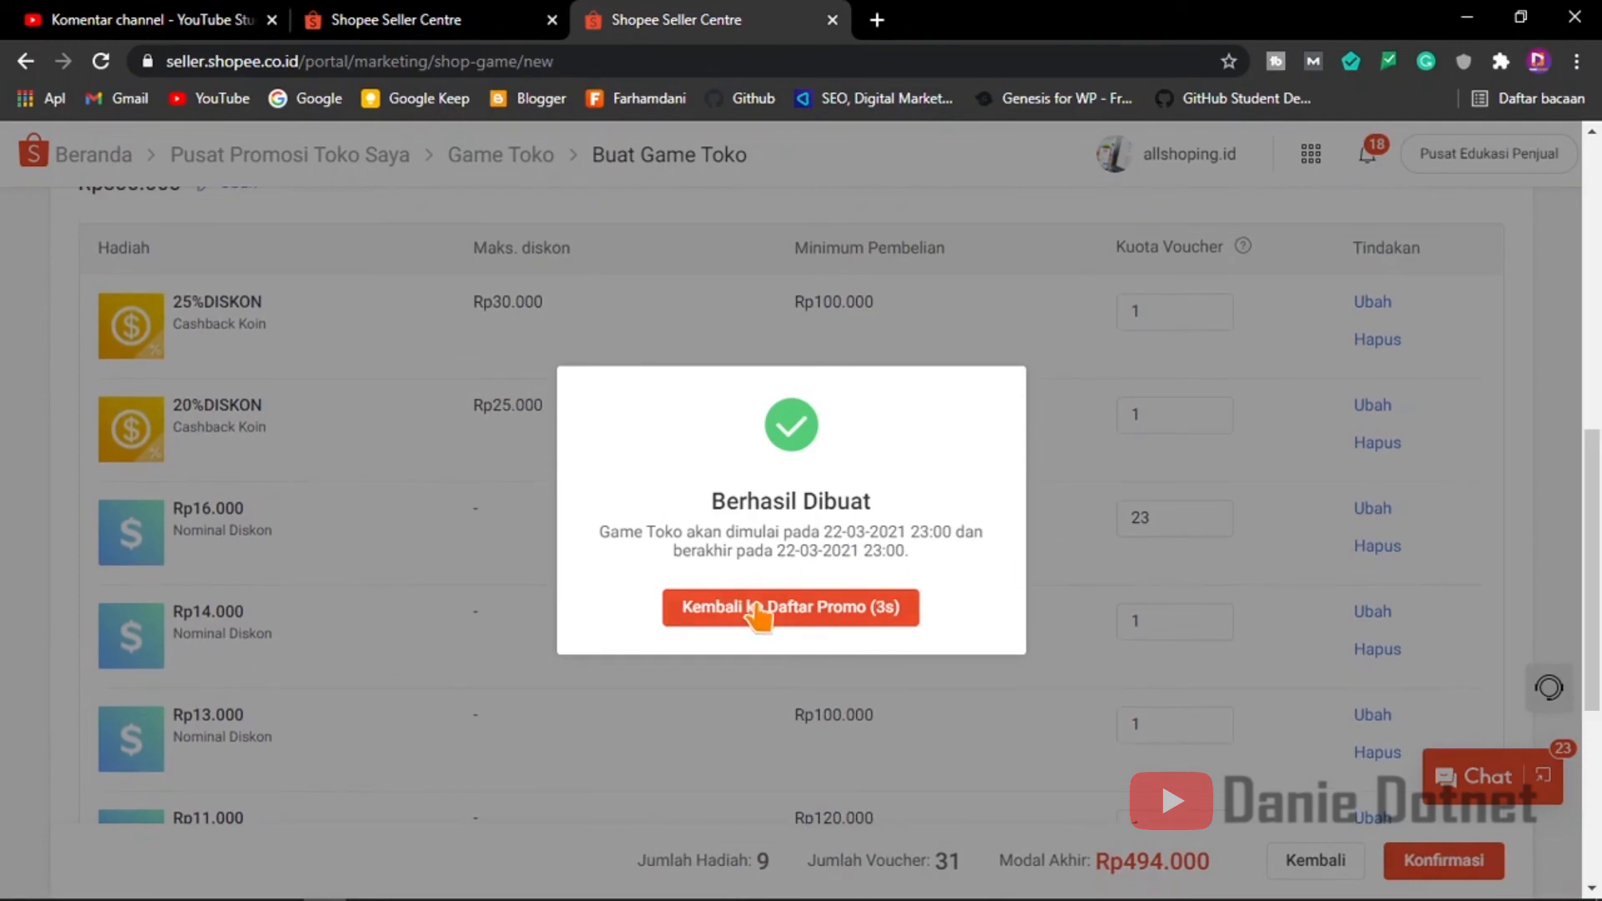
left_click(756, 615)
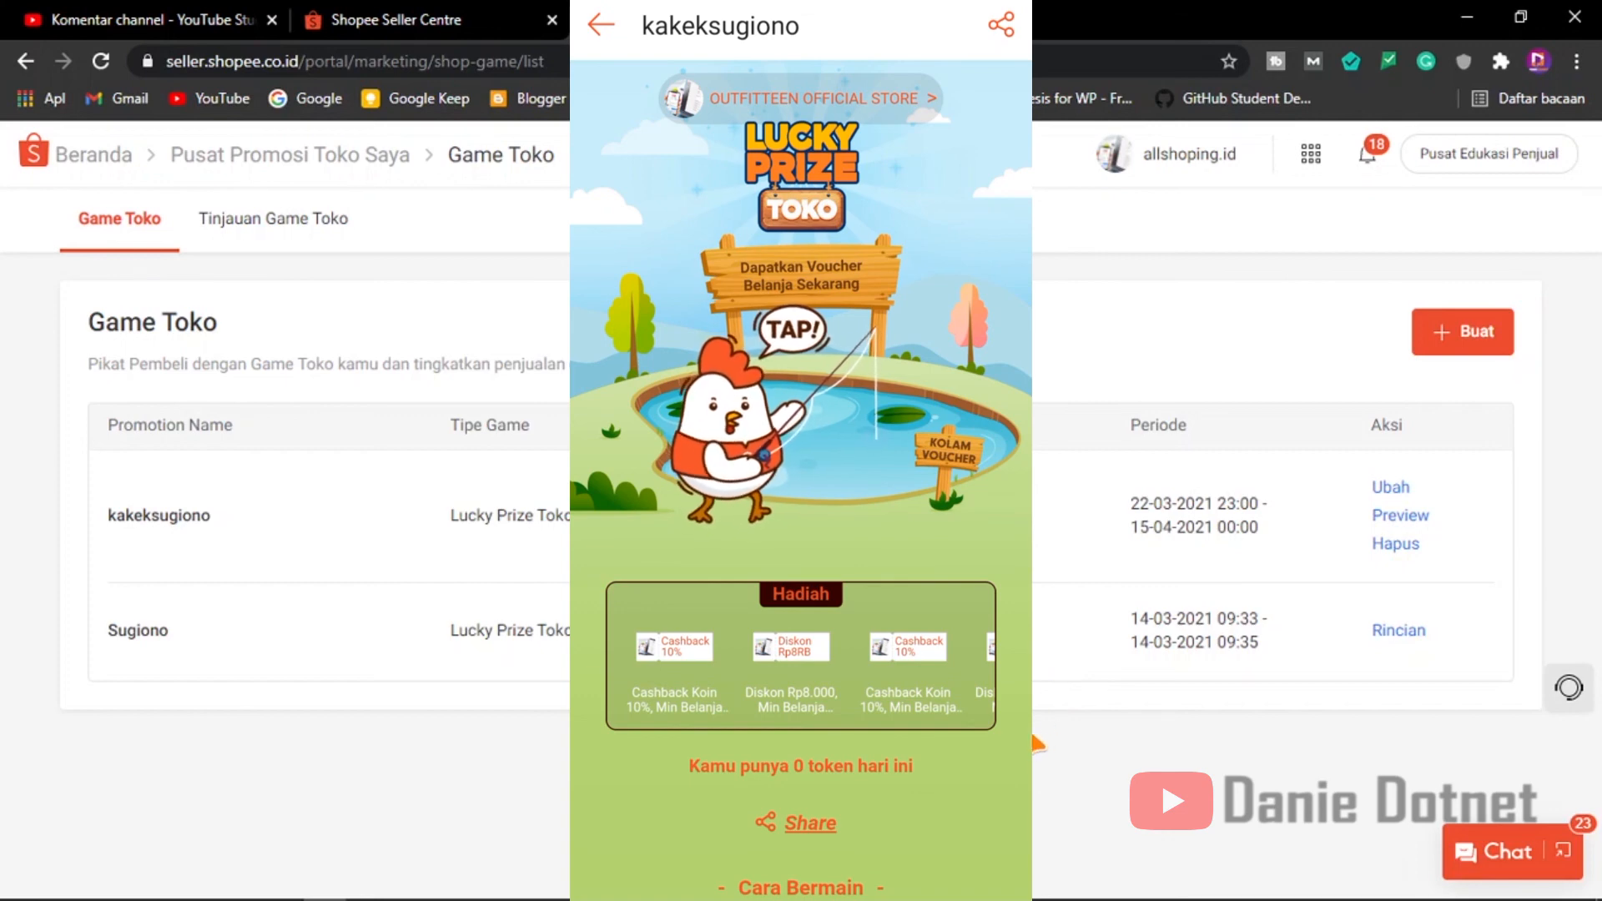
mouse_move(851, 899)
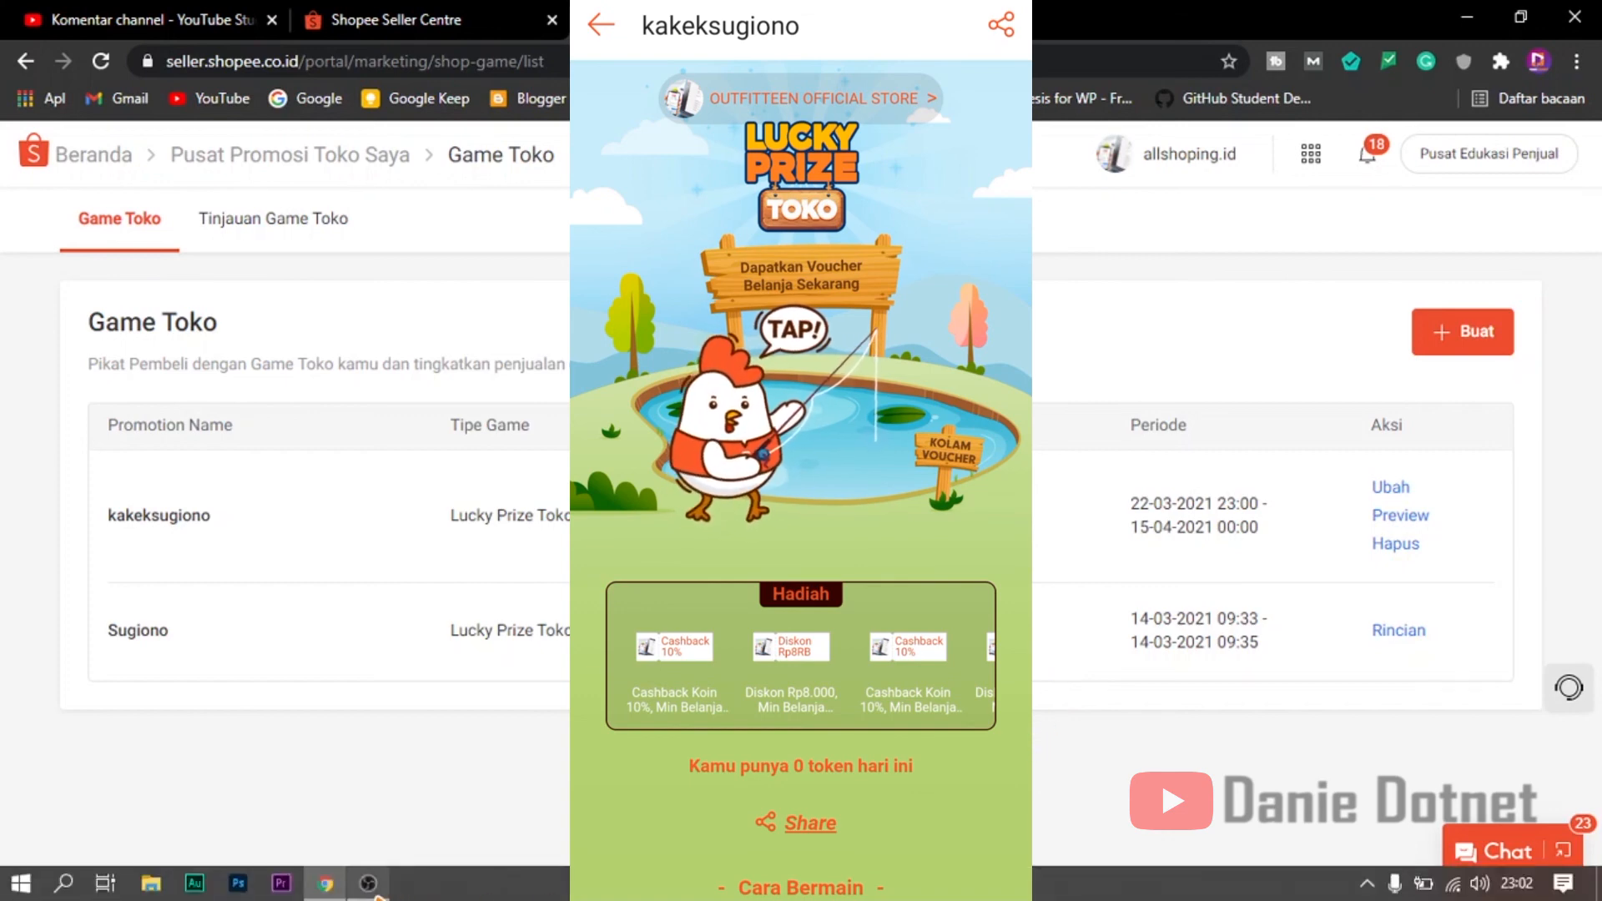